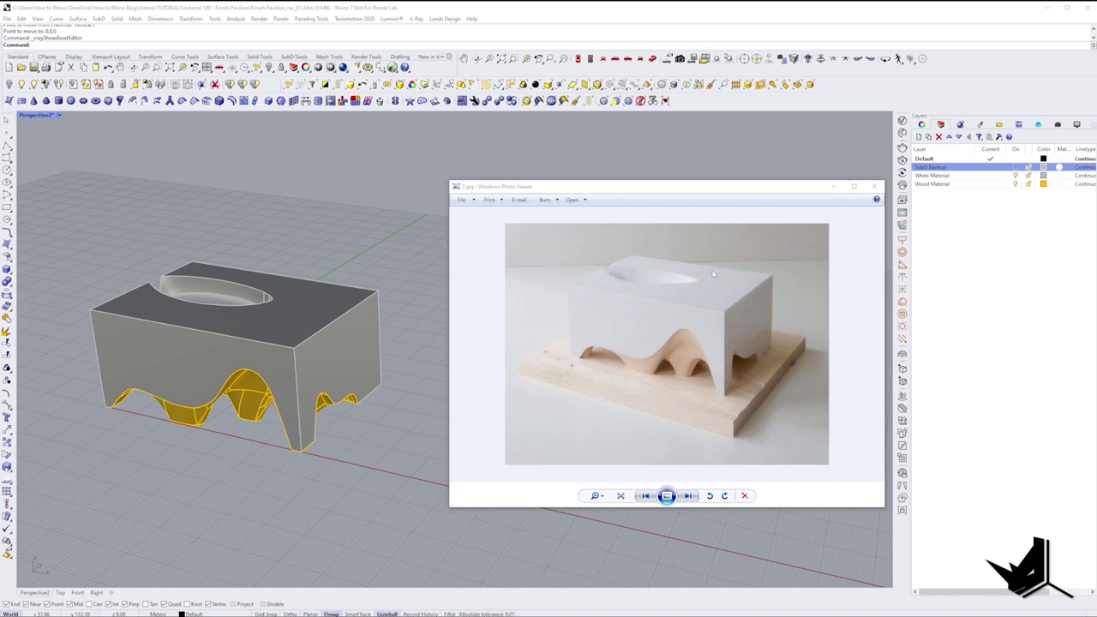
# Run a test render of the unlit pavilion with V-Ray and put the render windows away
pyautogui.click(902, 120)
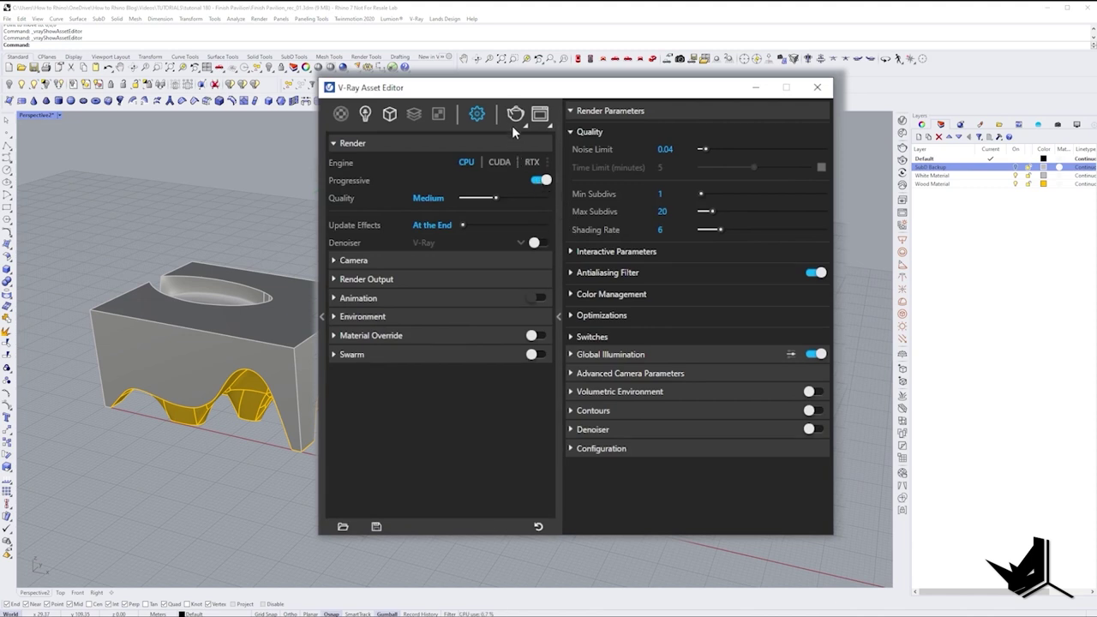
pyautogui.click(525, 123)
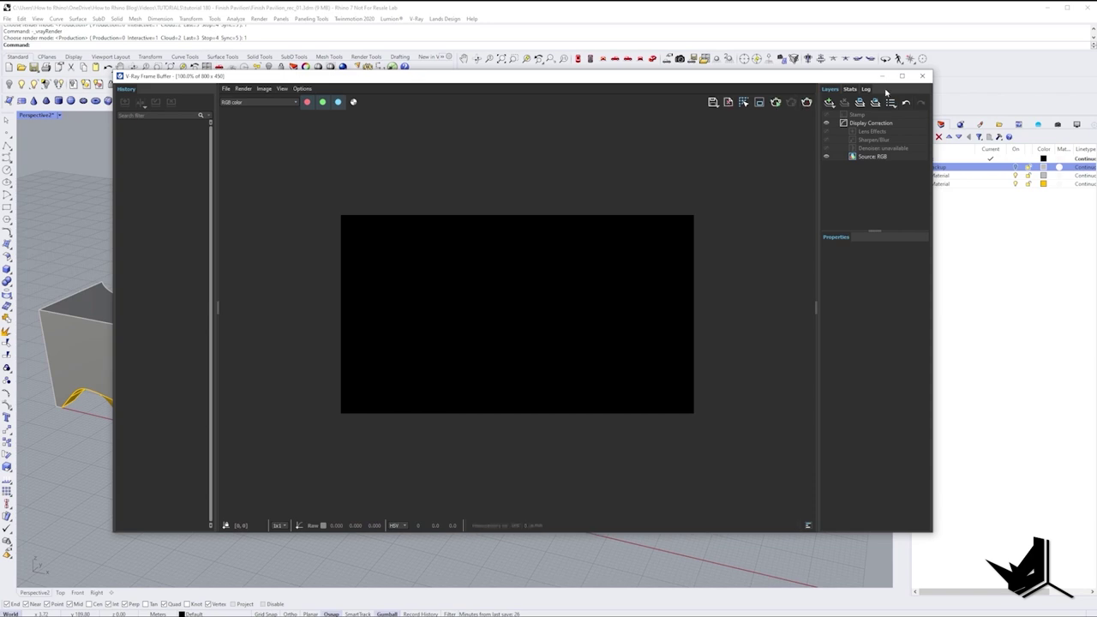
pyautogui.click(923, 75)
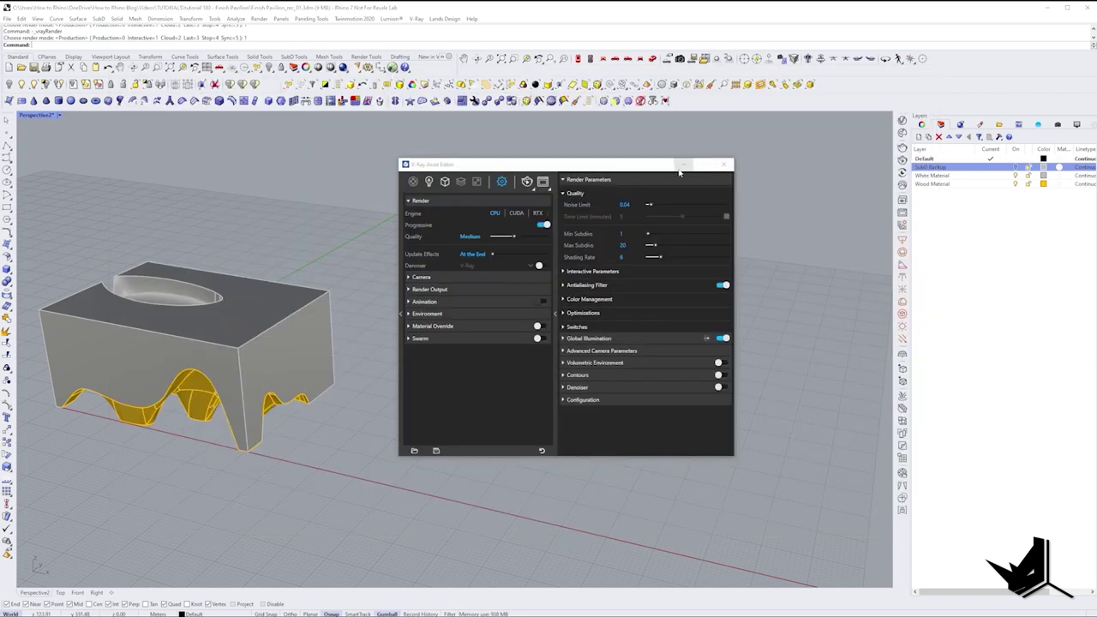
pyautogui.click(684, 163)
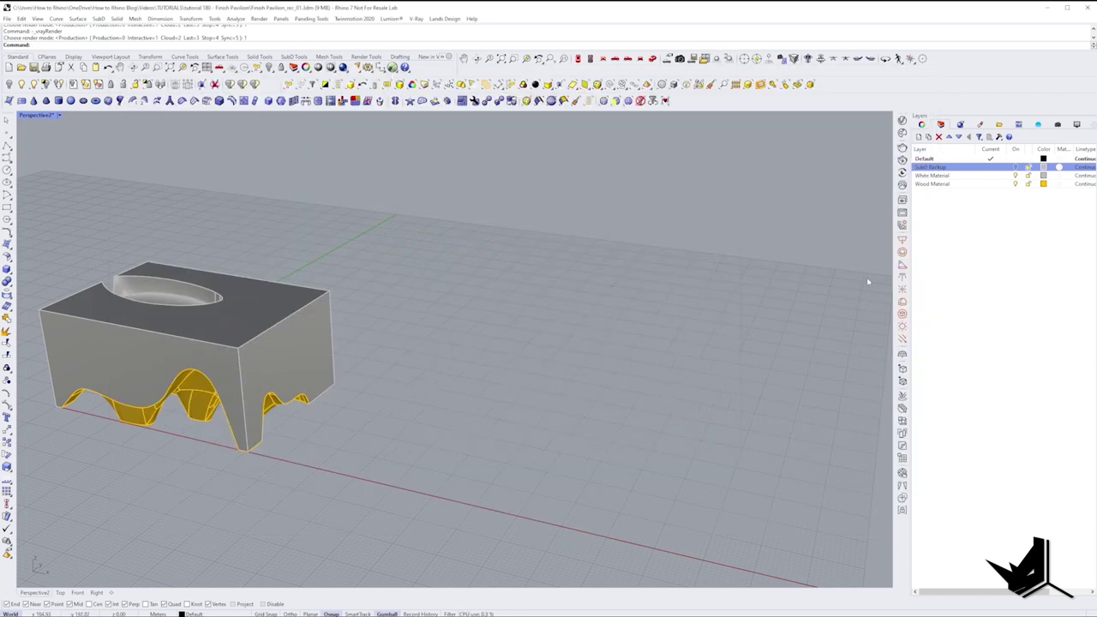
# Draw a V-Ray rectangle light of about 52.6 by 29.4 m on the ground beside the pavilion
pyautogui.click(912, 241)
pyautogui.keyDown('shift'); pyautogui.moveTo(276, 335); pyautogui.dragTo(612, 335, button='right'); pyautogui.keyUp('shift')
pyautogui.scroll(-4, 617, 335)
pyautogui.click(206, 403)
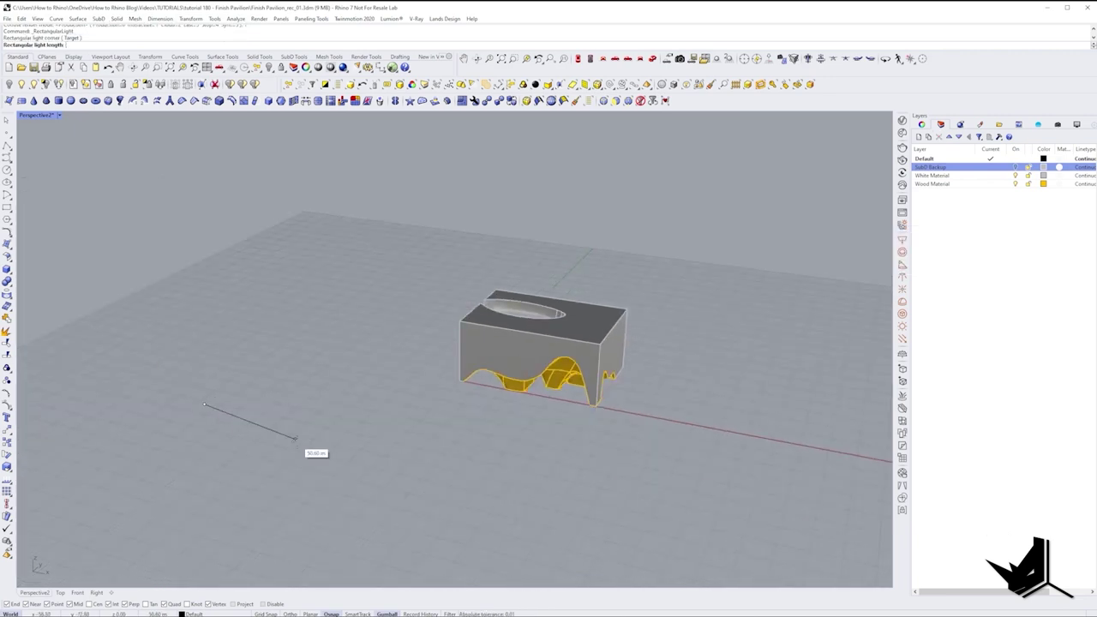
pyautogui.click(318, 428)
pyautogui.click(354, 400)
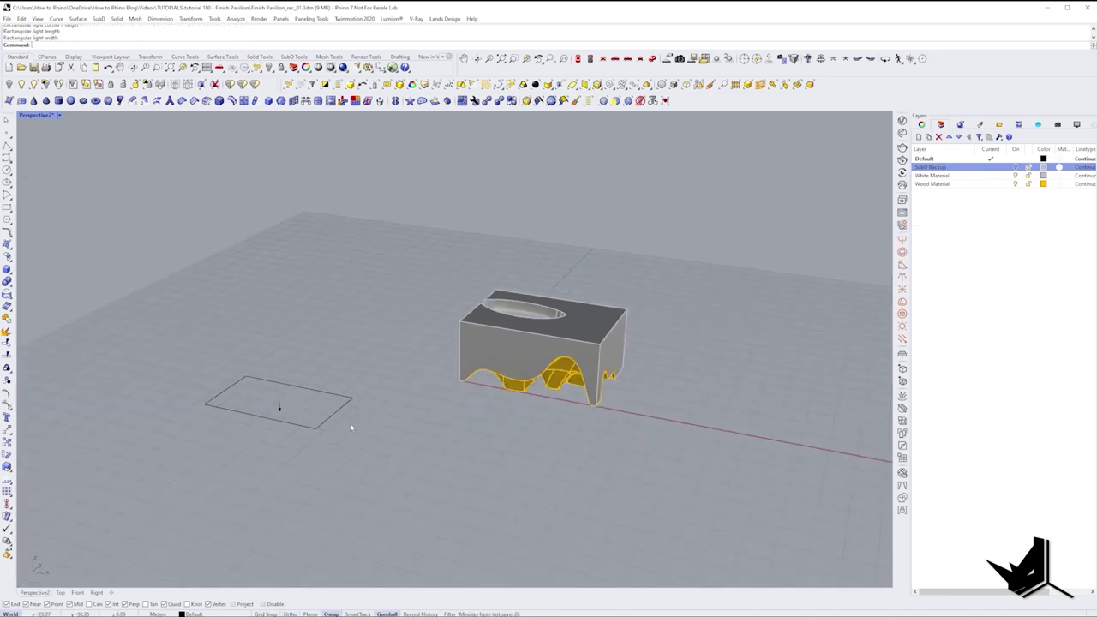
# Rotate the rectangle light -45° about its vertical axis
pyautogui.moveTo(350, 429); pyautogui.dragTo(272, 492, button='right')
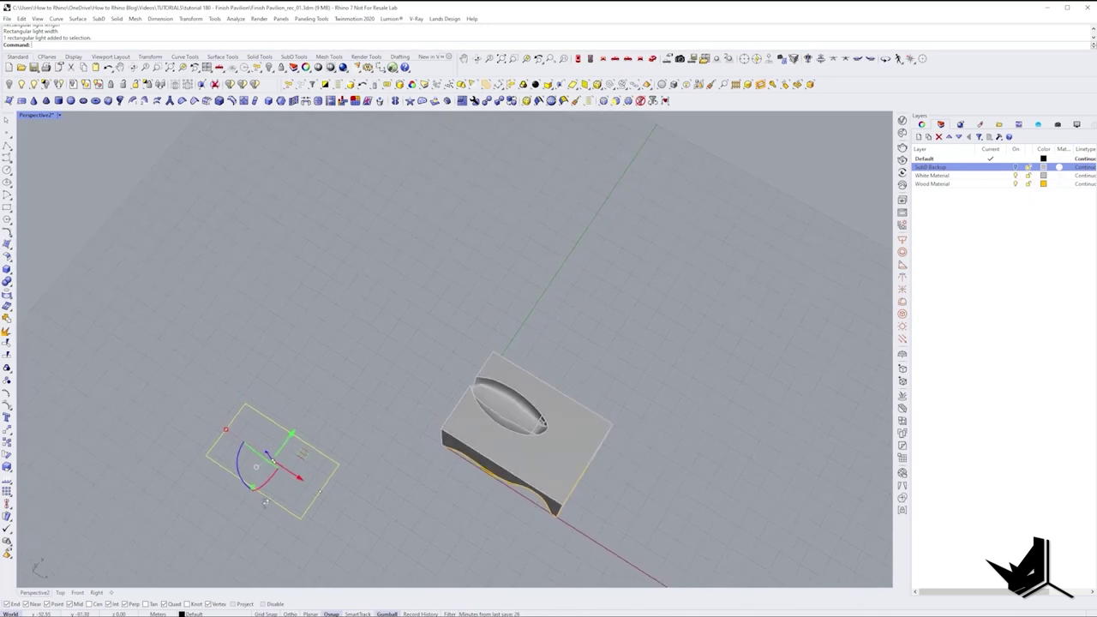
pyautogui.moveTo(248, 482); pyautogui.dragTo(234, 451)
pyautogui.write('-')
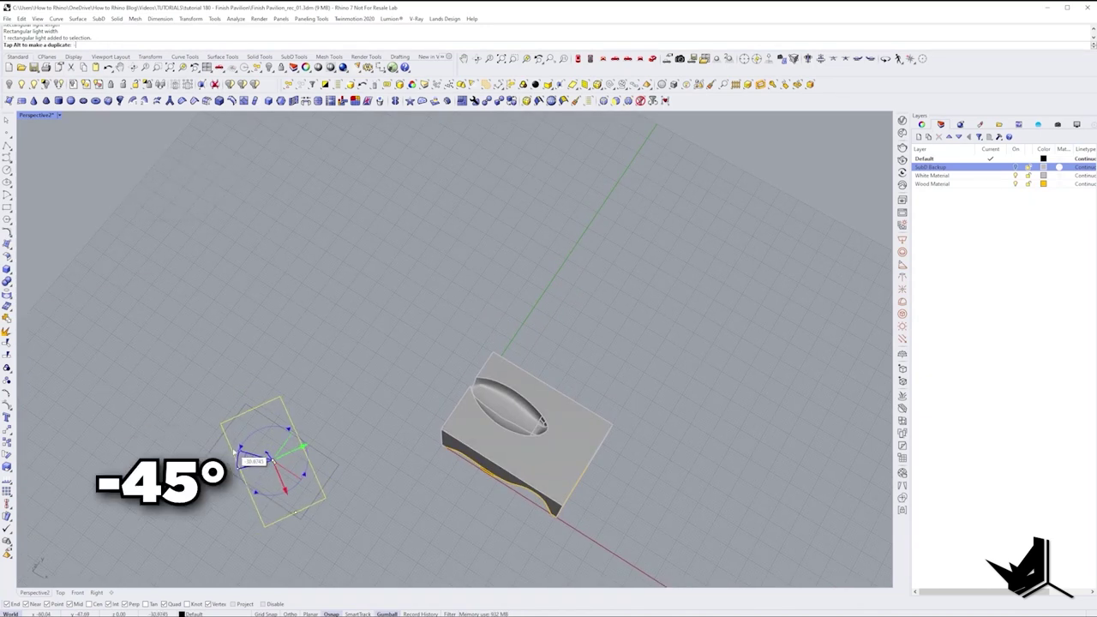
pyautogui.write('45')
pyautogui.press('Return')
# Tilt the rectangle light 45° so it faces the pavilion, and raise it above the ground
pyautogui.moveTo(294, 474); pyautogui.dragTo(263, 400, button='right')
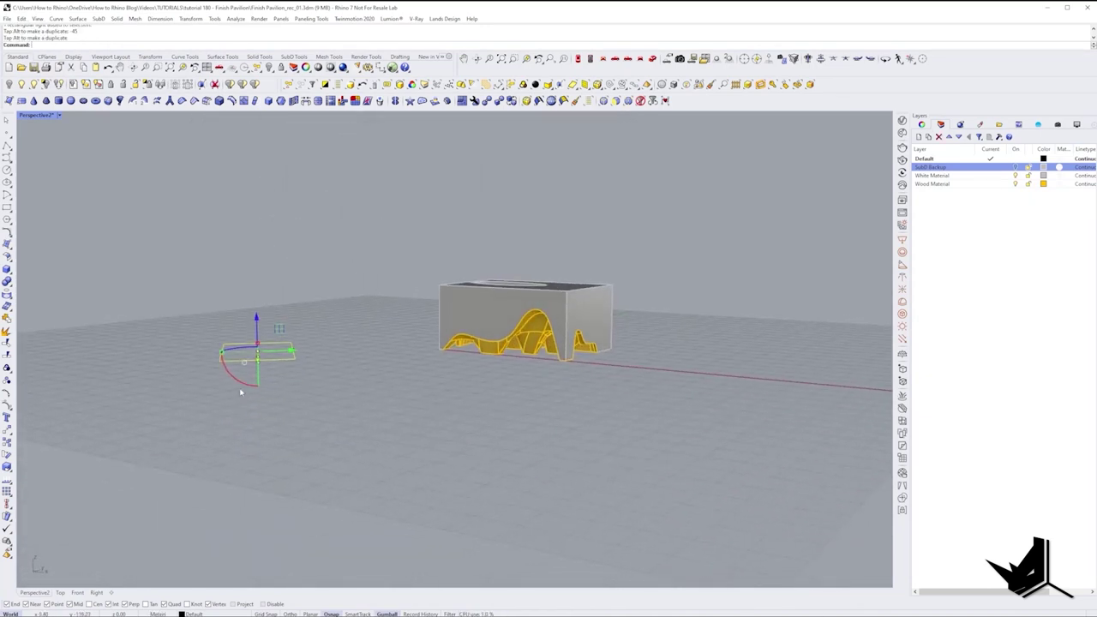
pyautogui.moveTo(240, 383); pyautogui.dragTo(270, 400)
pyautogui.write('4')
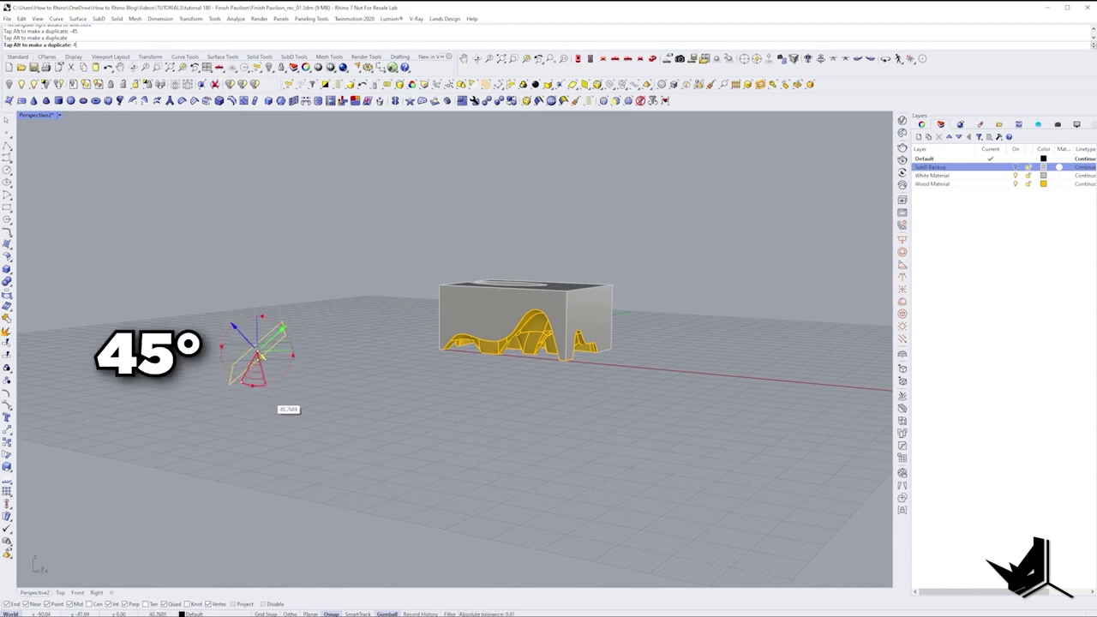
pyautogui.write('5')
pyautogui.press('Return')
pyautogui.moveTo(261, 356); pyautogui.dragTo(314, 326, button='right')
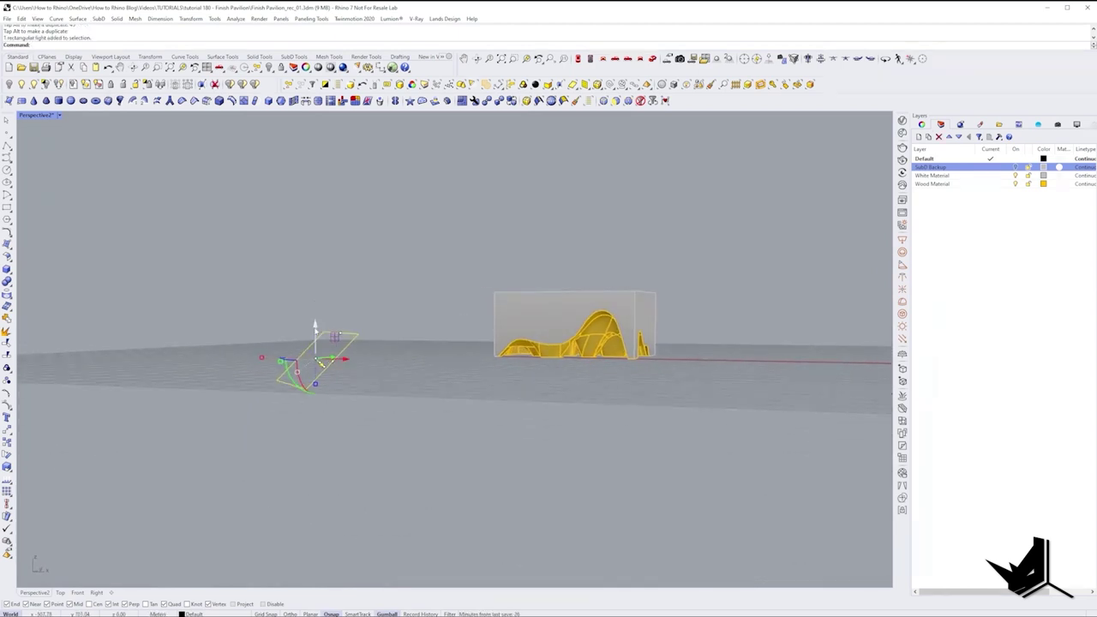
pyautogui.moveTo(314, 327); pyautogui.dragTo(316, 238)
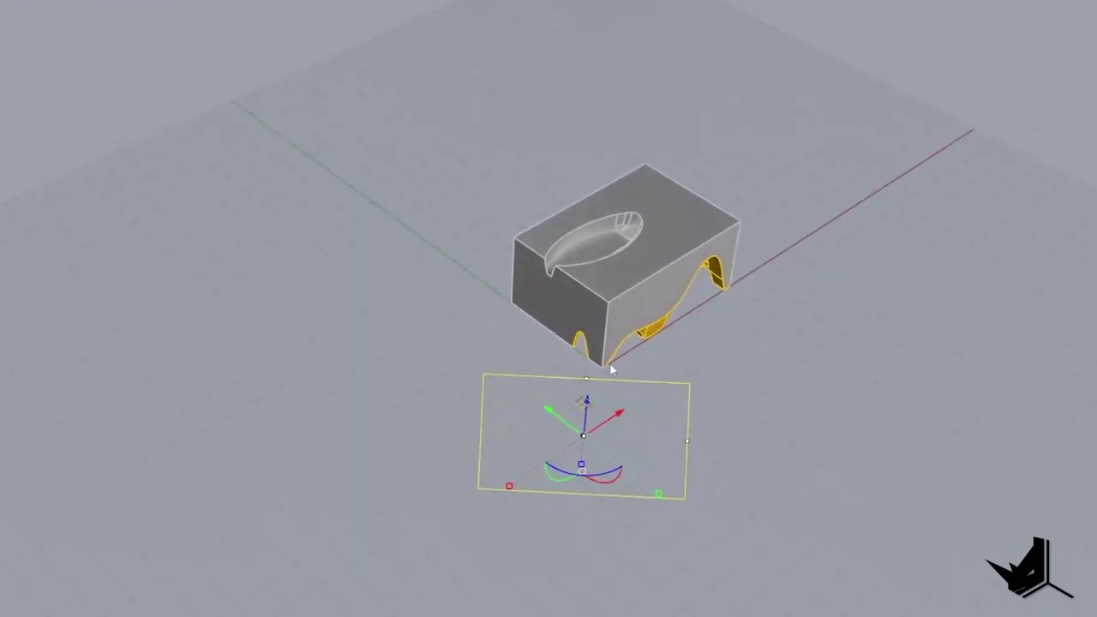
# Frame the pavilion in perspective and render it with the rectangle light at its default intensity
pyautogui.moveTo(559, 399); pyautogui.dragTo(489, 390, button='right')
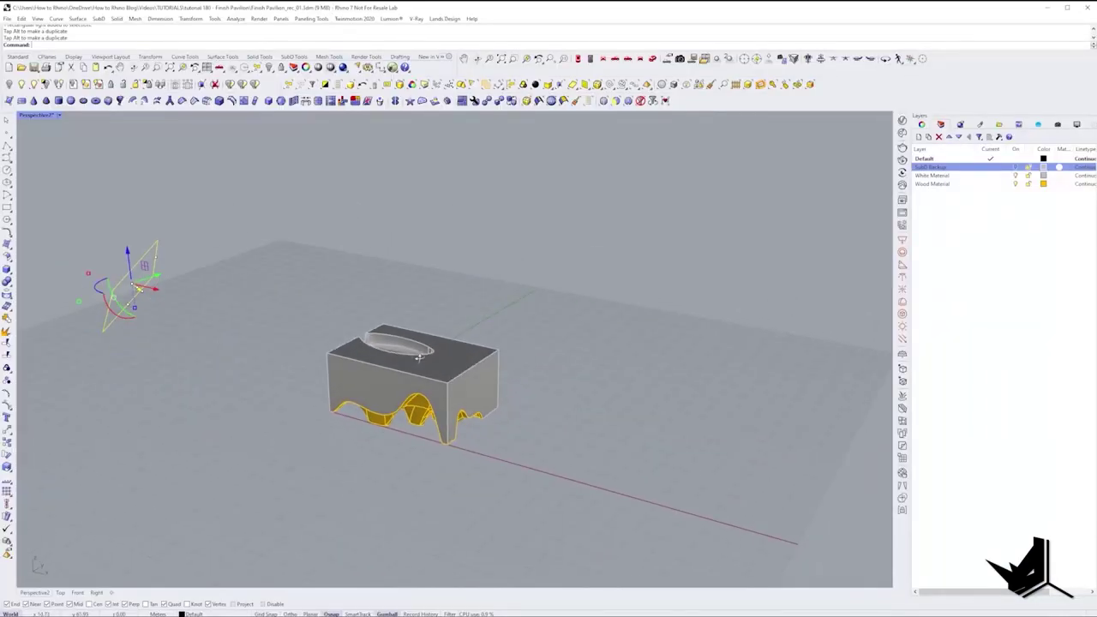
pyautogui.keyDown('shift'); pyautogui.moveTo(322, 353); pyautogui.dragTo(346, 358, button='right'); pyautogui.keyUp('shift')
pyautogui.click(902, 121)
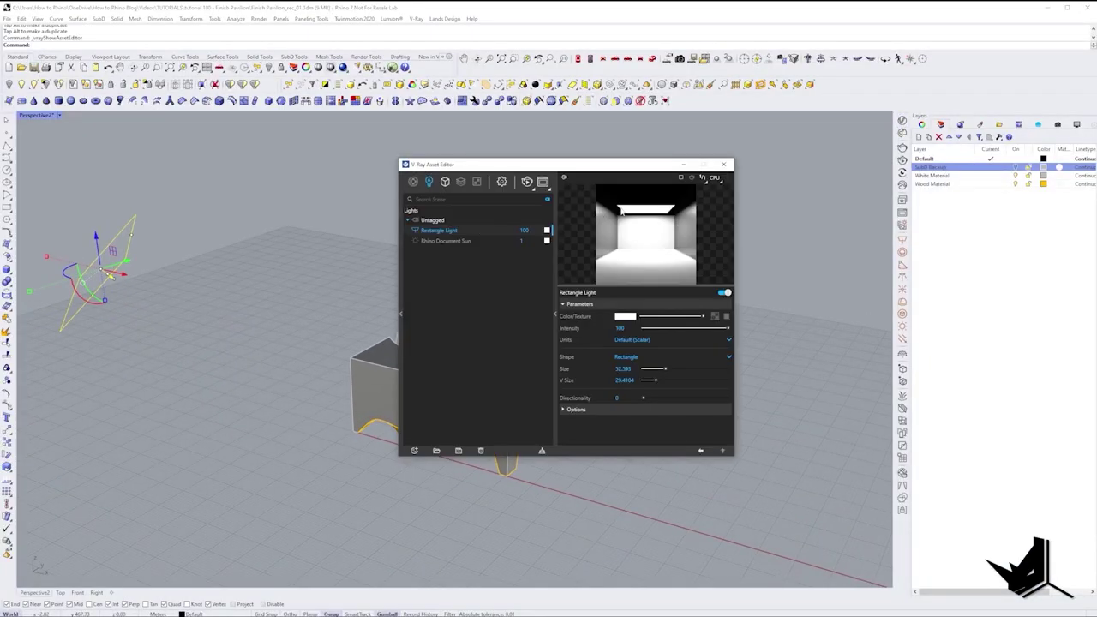
pyautogui.click(528, 182)
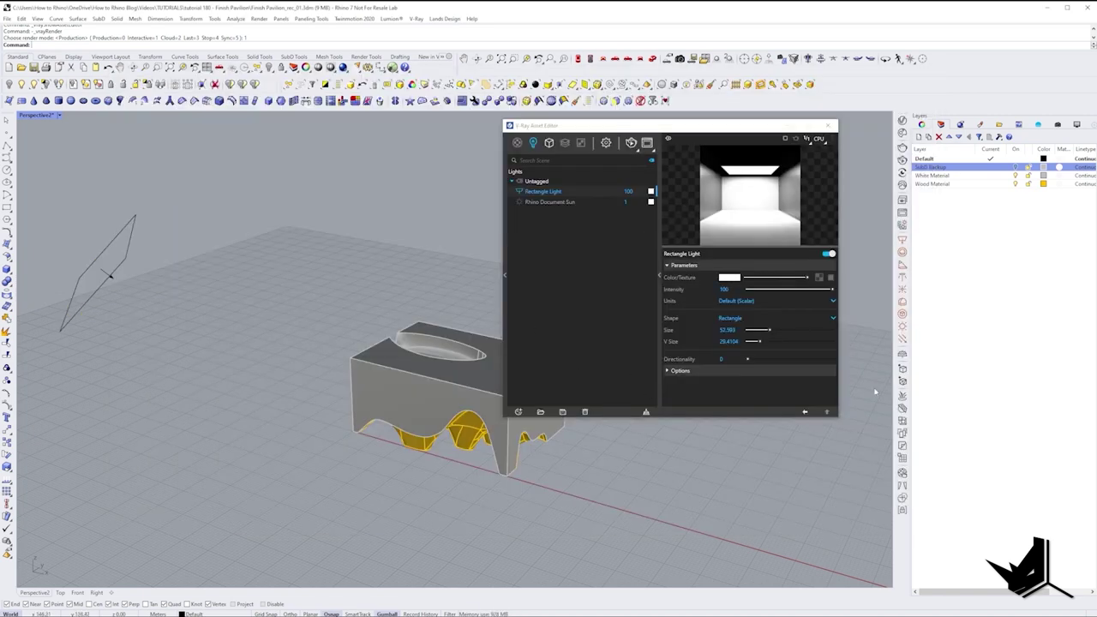
# Add a V-Ray infinite plane as the ground under the pavilion and render the scene again
pyautogui.click(902, 354)
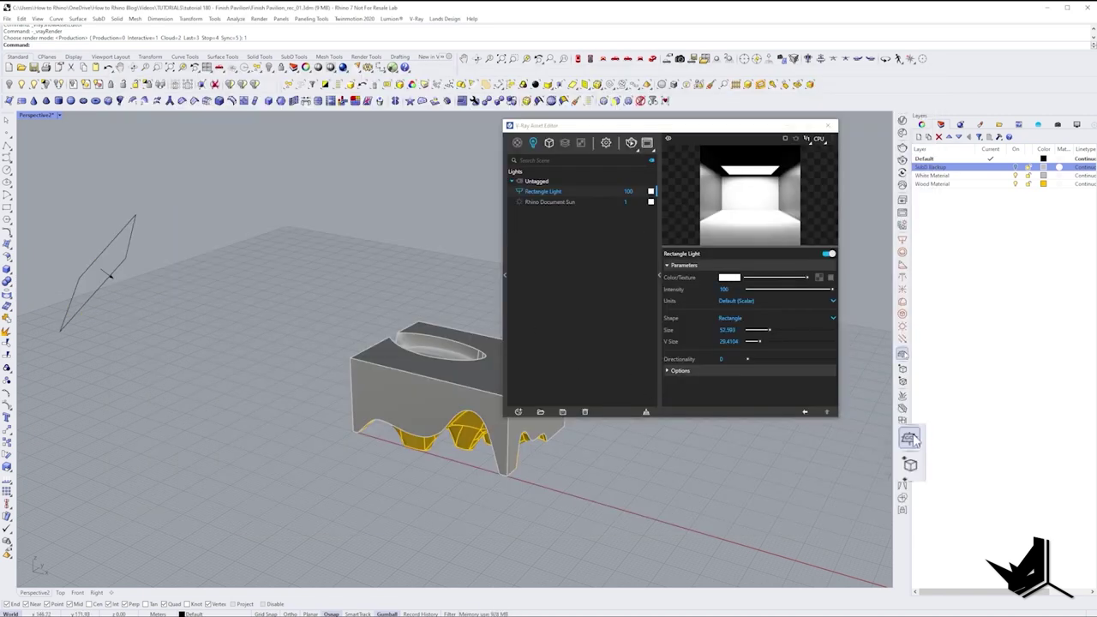
pyautogui.click(910, 438)
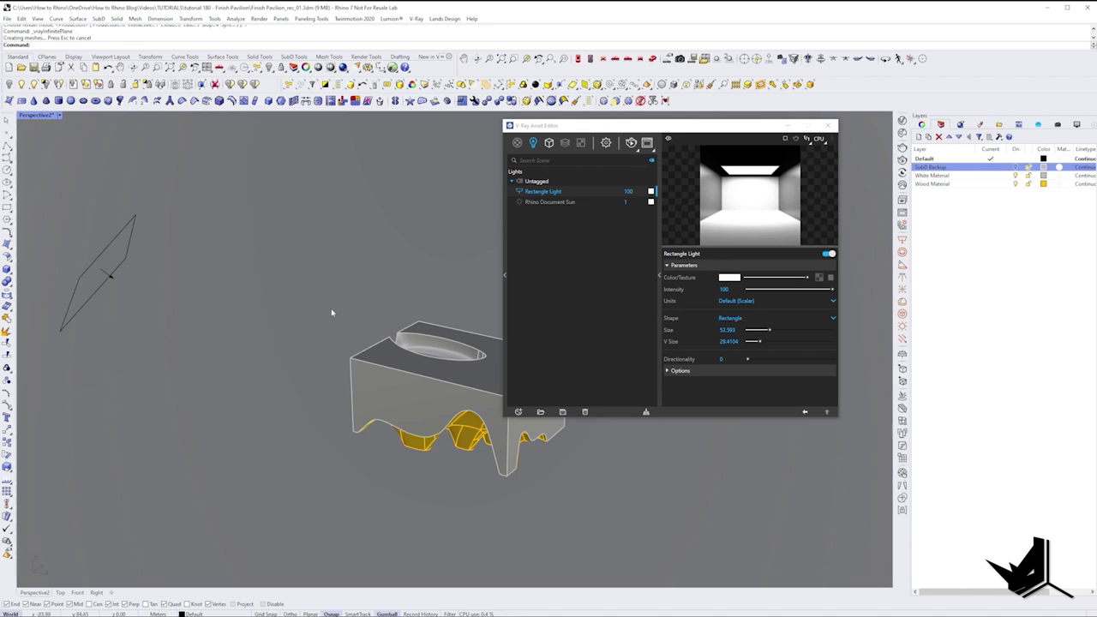
pyautogui.click(631, 143)
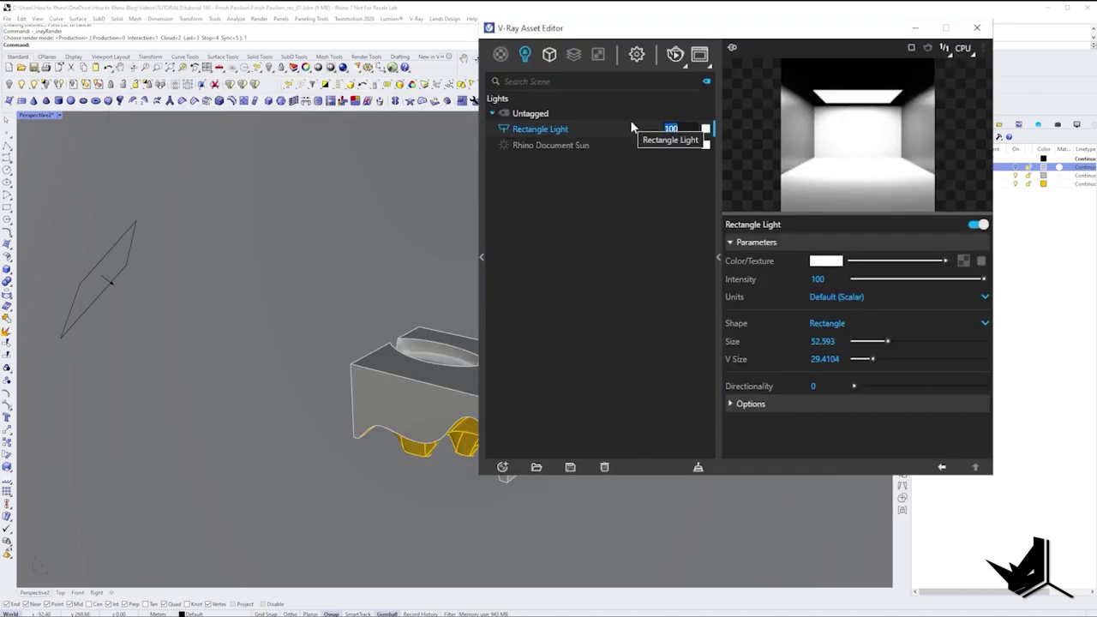
# Set the rectangle light's intensity to 10 and start an interactive render
pyautogui.write('10')
pyautogui.press('Return')
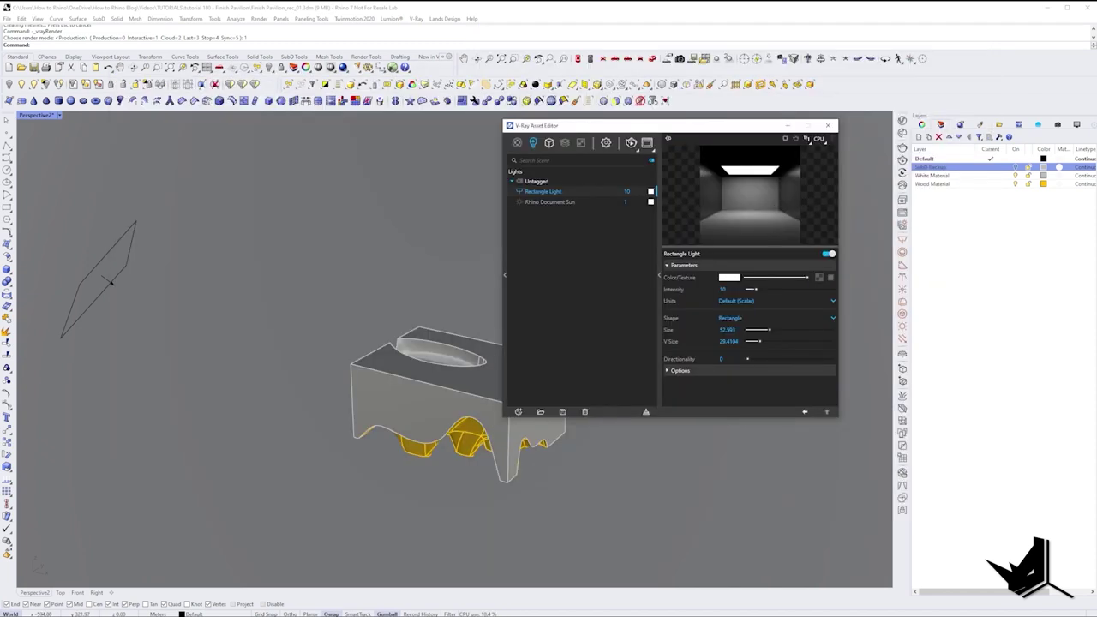
pyautogui.click(652, 148)
pyautogui.click(647, 160)
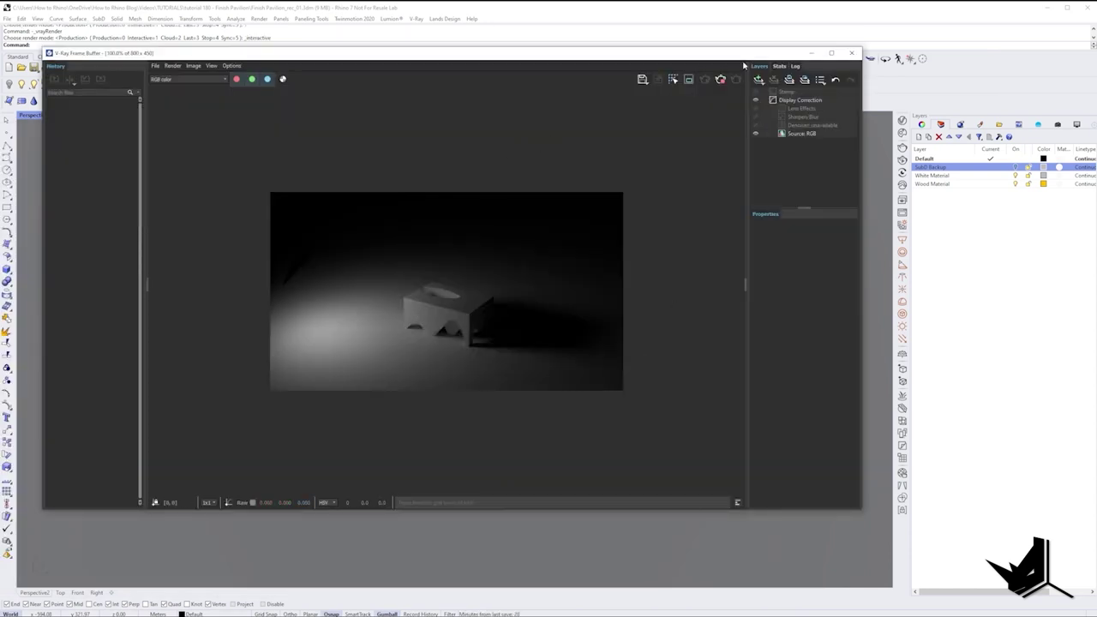
pyautogui.click(721, 80)
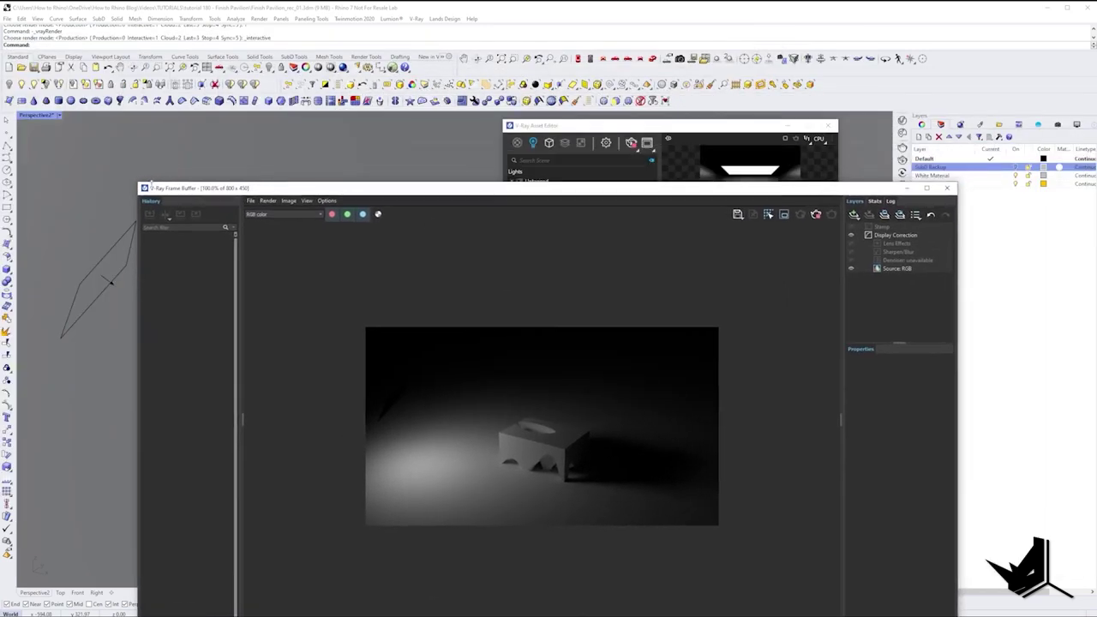
# Arrange the frame buffer and Asset Editor side by side and set the rectangle light's intensity to 40
pyautogui.moveTo(138, 181); pyautogui.dragTo(319, 348)
pyautogui.moveTo(549, 352); pyautogui.dragTo(262, 153)
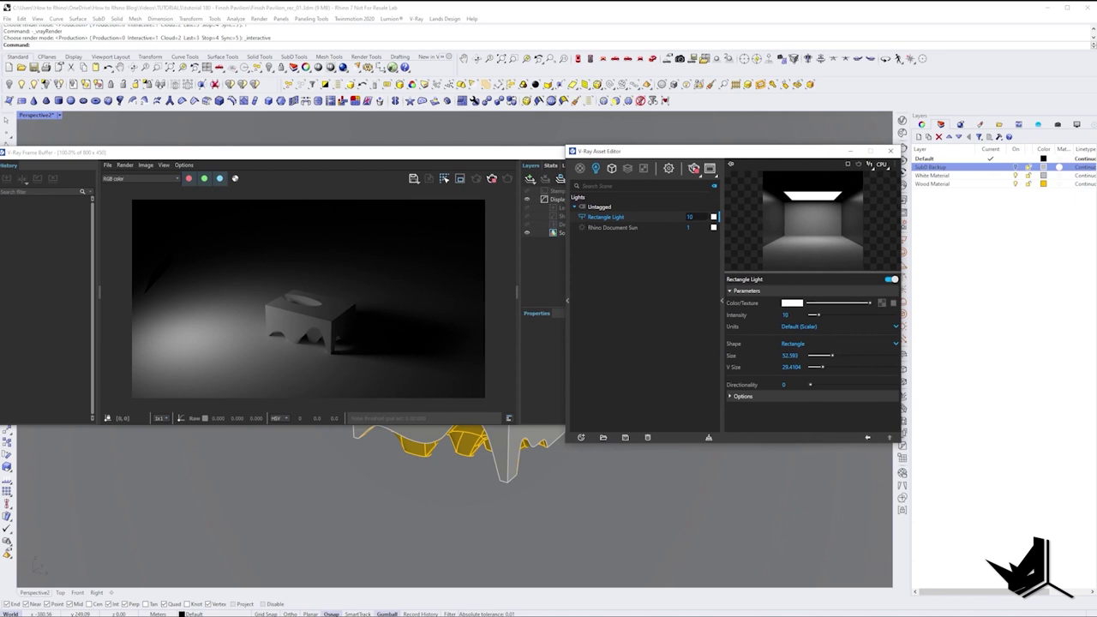
pyautogui.write('40')
pyautogui.press('Return')
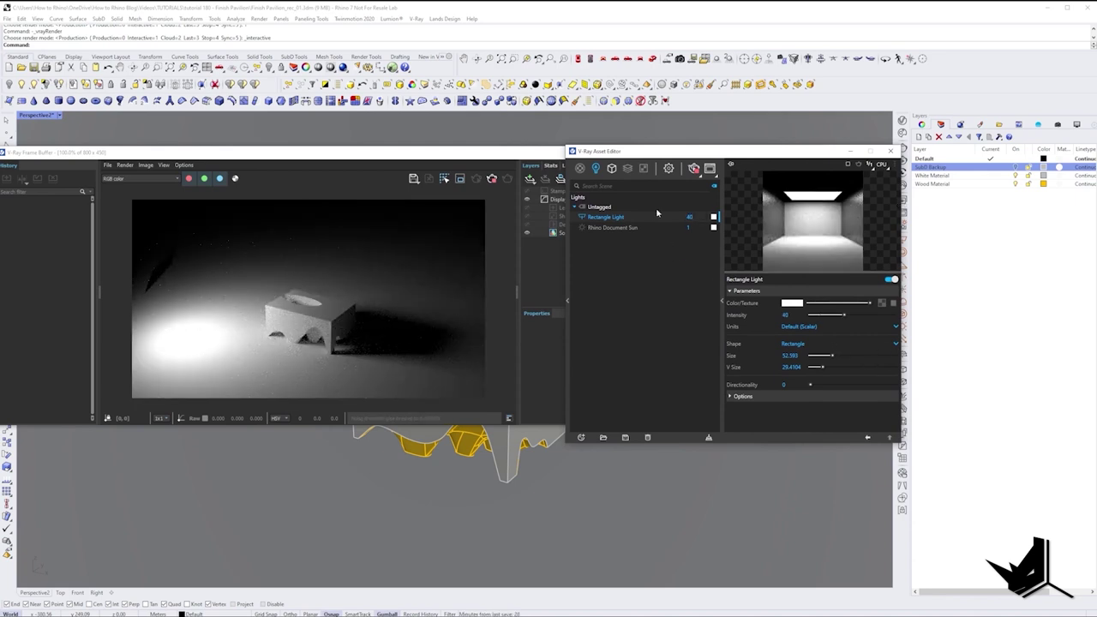
# Frame the pavilion closer to check the interactive render, and minimize the frame buffer
pyautogui.moveTo(446, 155); pyautogui.dragTo(759, 116)
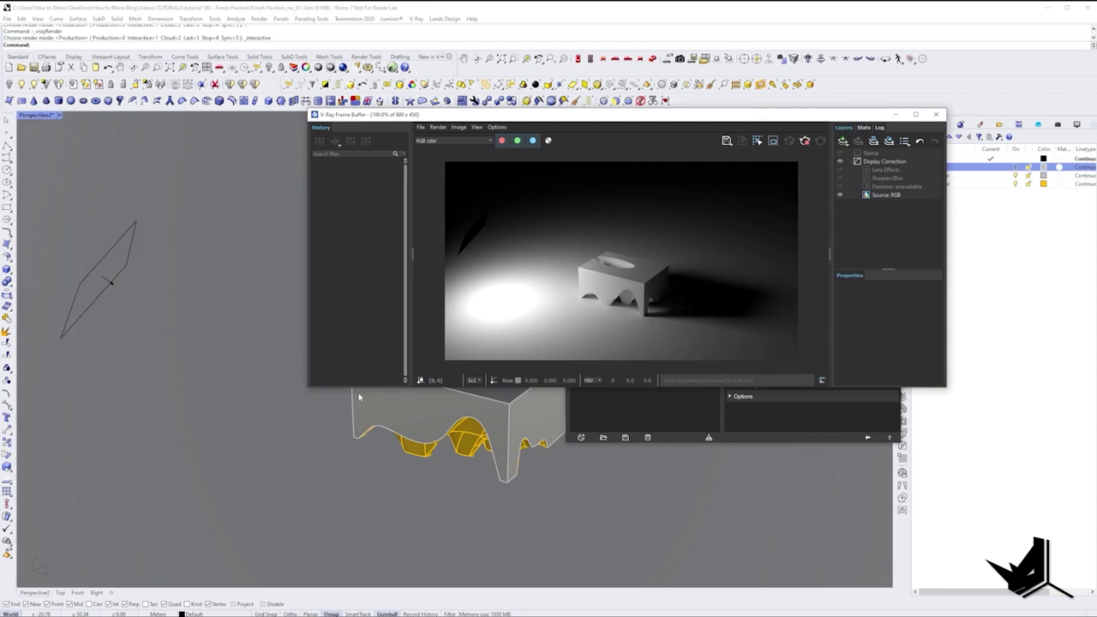
pyautogui.keyDown('shift'); pyautogui.moveTo(375, 408); pyautogui.dragTo(360, 509, button='right'); pyautogui.keyUp('shift')
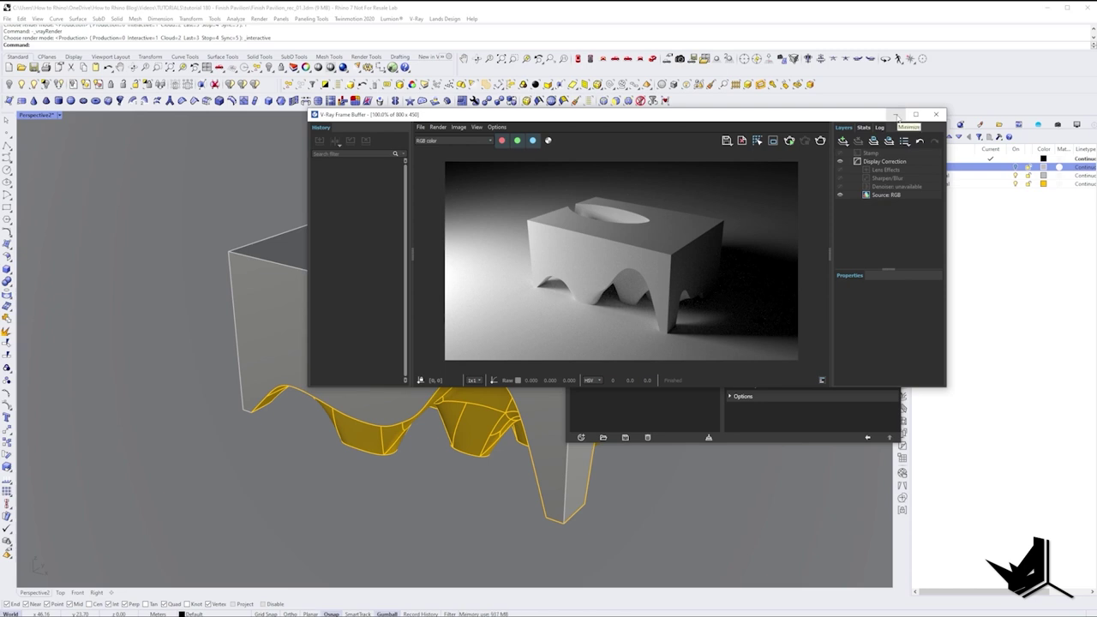
pyautogui.click(896, 114)
# Open the Chaos Cosmos Browser and show the Day category of HDRIs
pyautogui.click(907, 123)
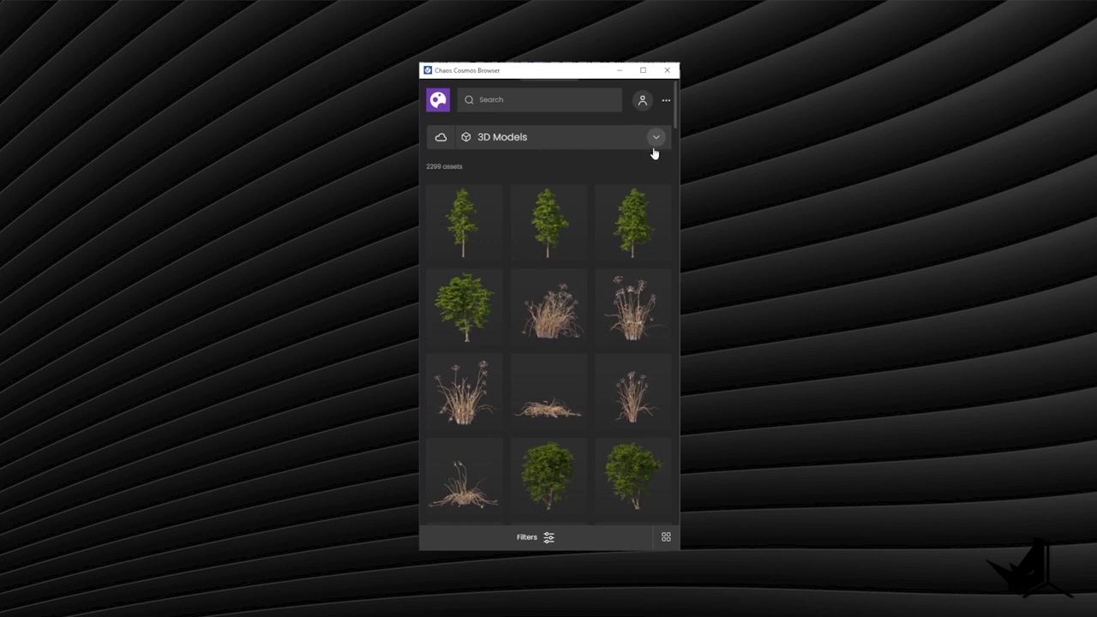
pyautogui.click(656, 144)
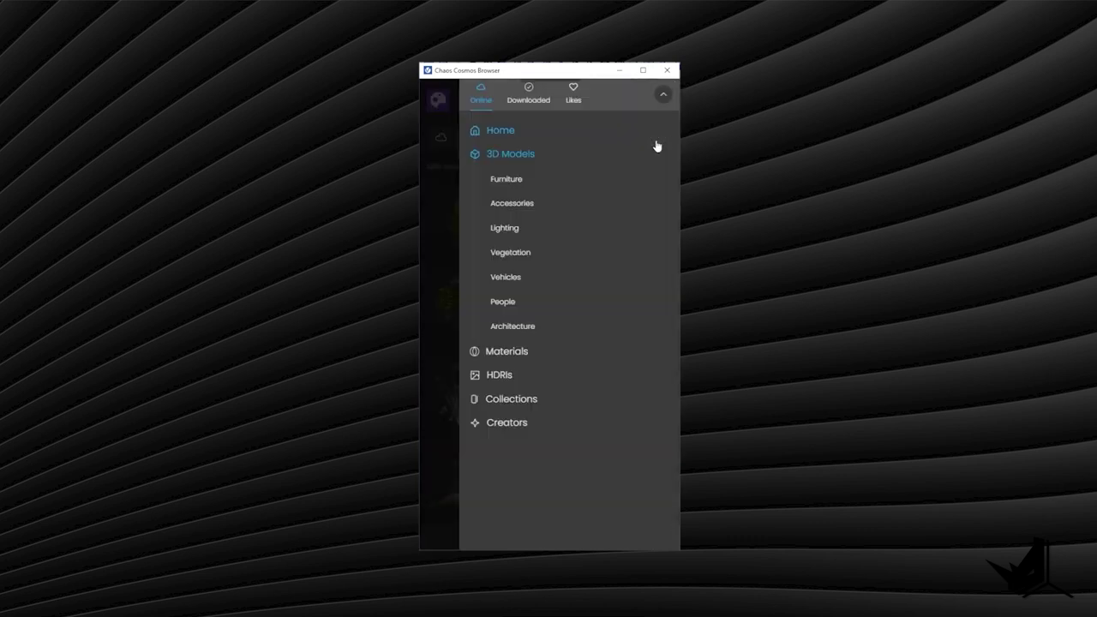
pyautogui.click(501, 377)
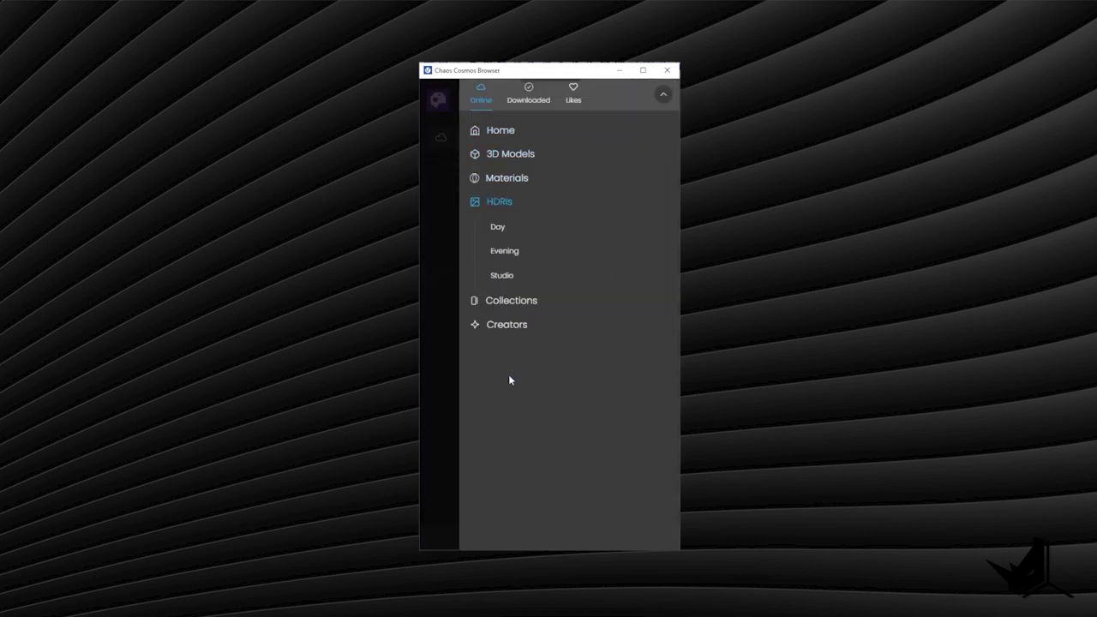
pyautogui.click(498, 228)
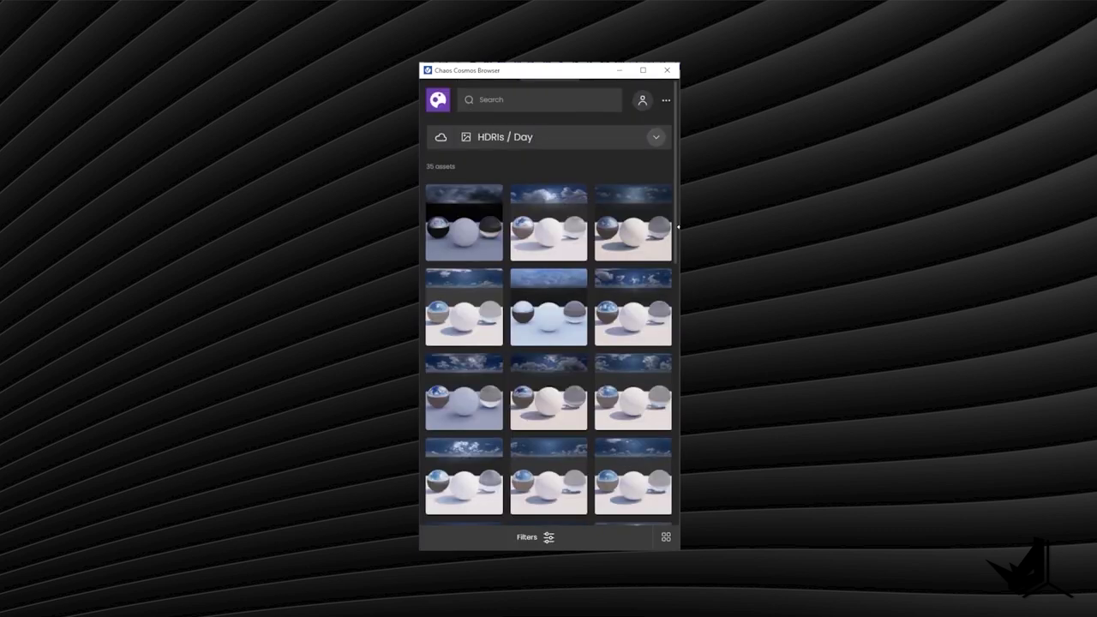
# Download the Day 005 HDRI and import it into the scene
pyautogui.scroll(2, 729, 345)
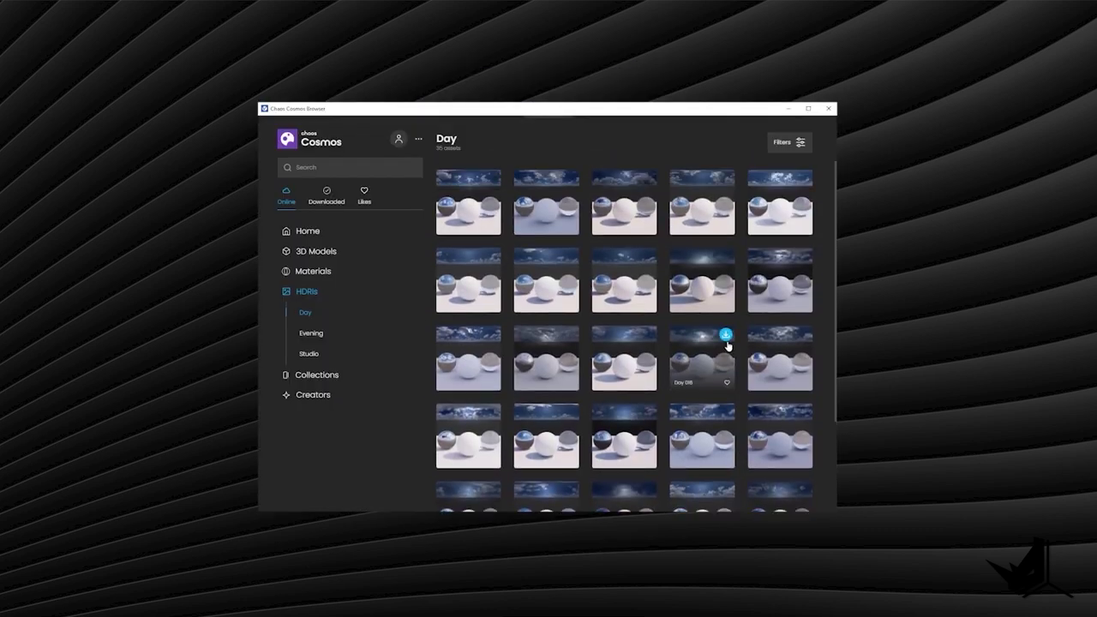
pyautogui.scroll(-3, 724, 346)
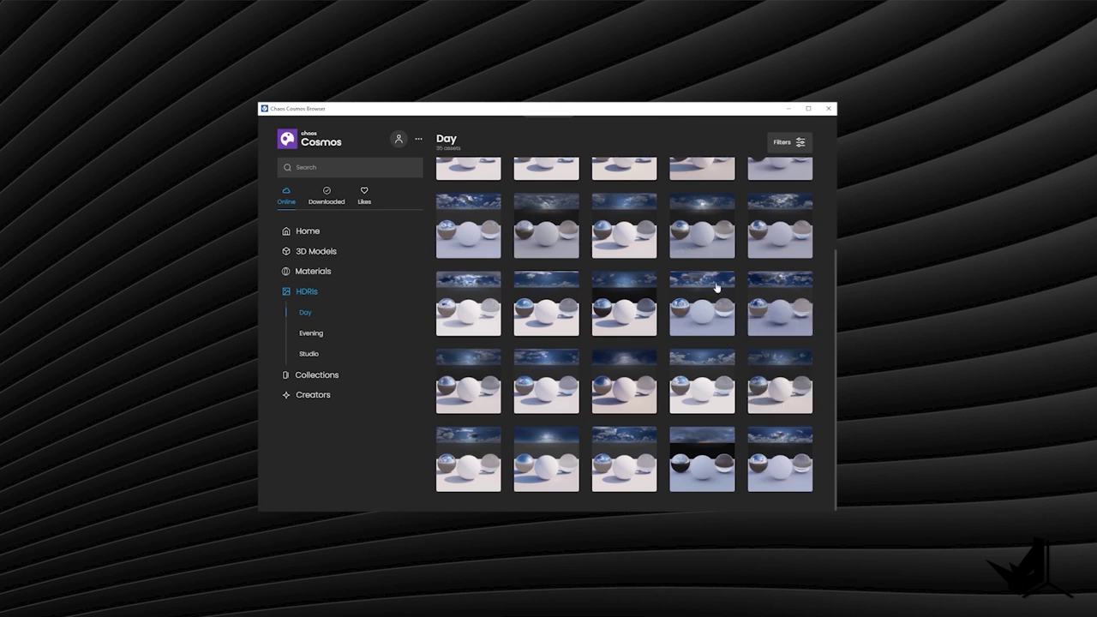
pyautogui.moveTo(703, 323)
pyautogui.moveTo(777, 323)
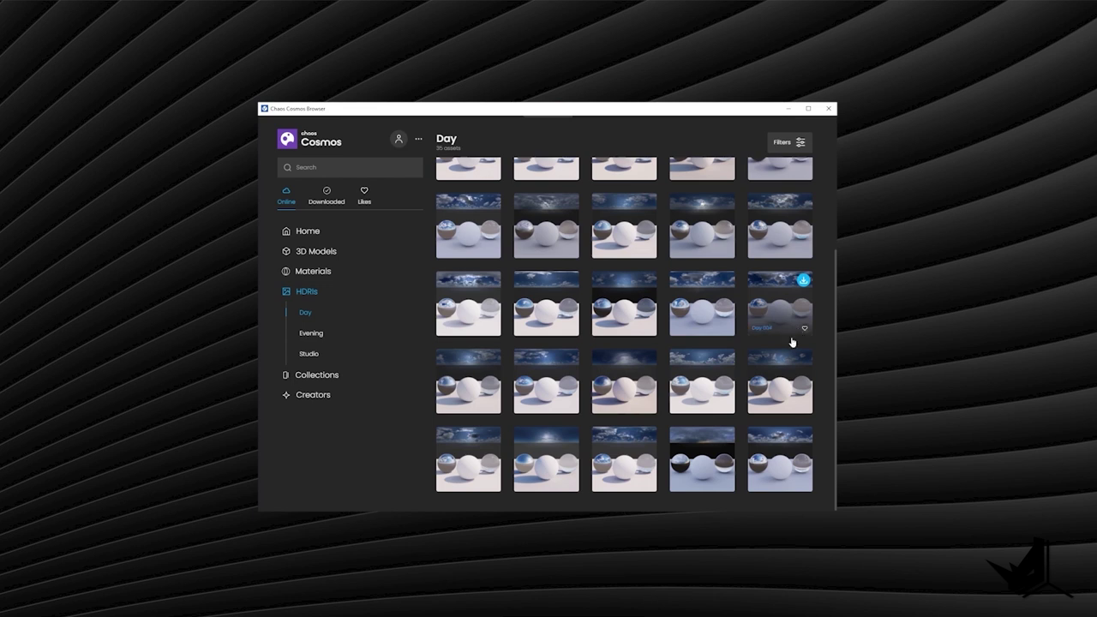
pyautogui.moveTo(726, 439)
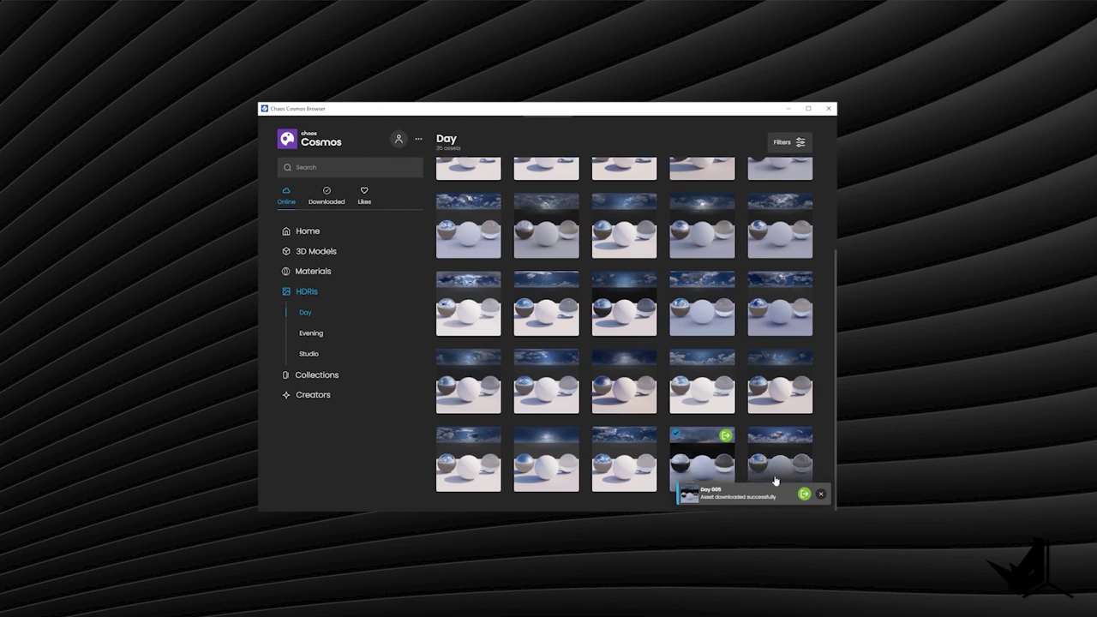
pyautogui.click(804, 495)
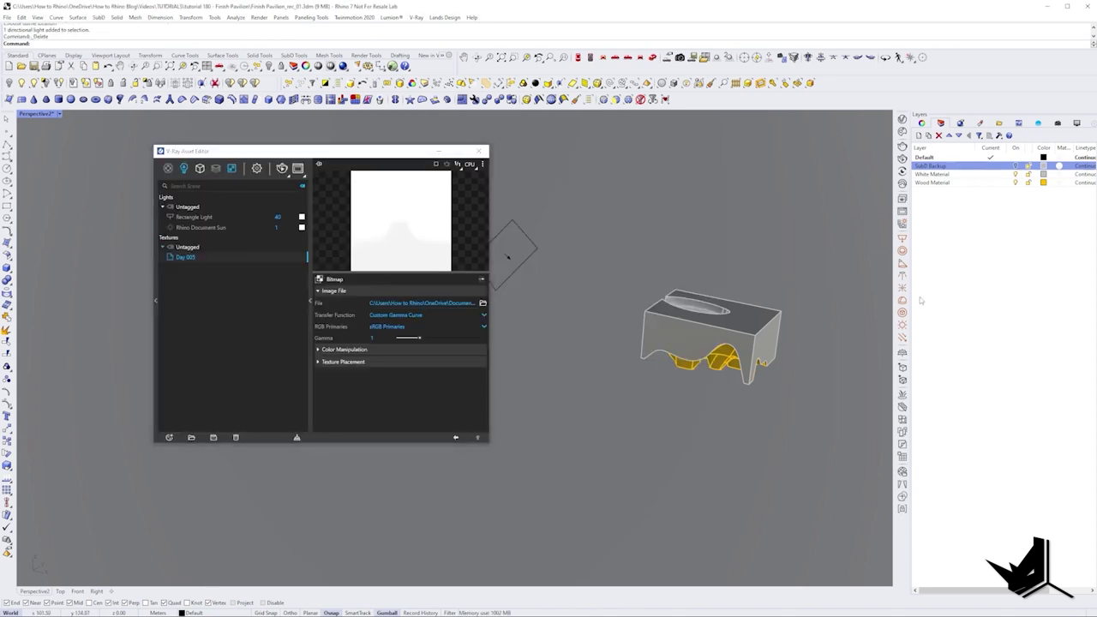
# Place a V-Ray dome light in front of the pavilion without choosing a texture file
pyautogui.click(903, 301)
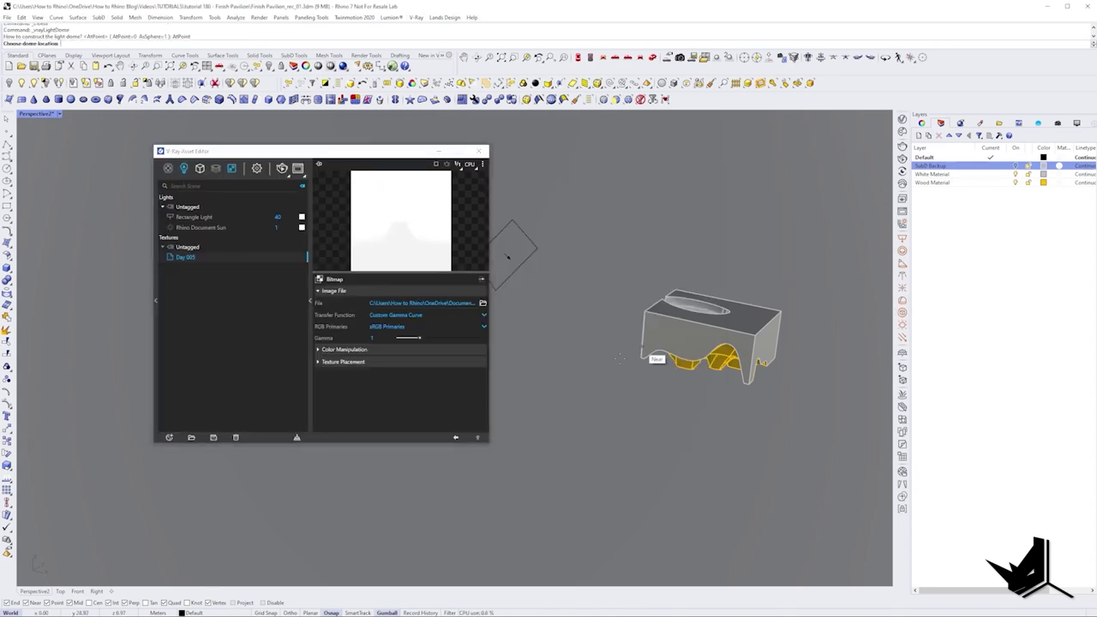
pyautogui.click(566, 379)
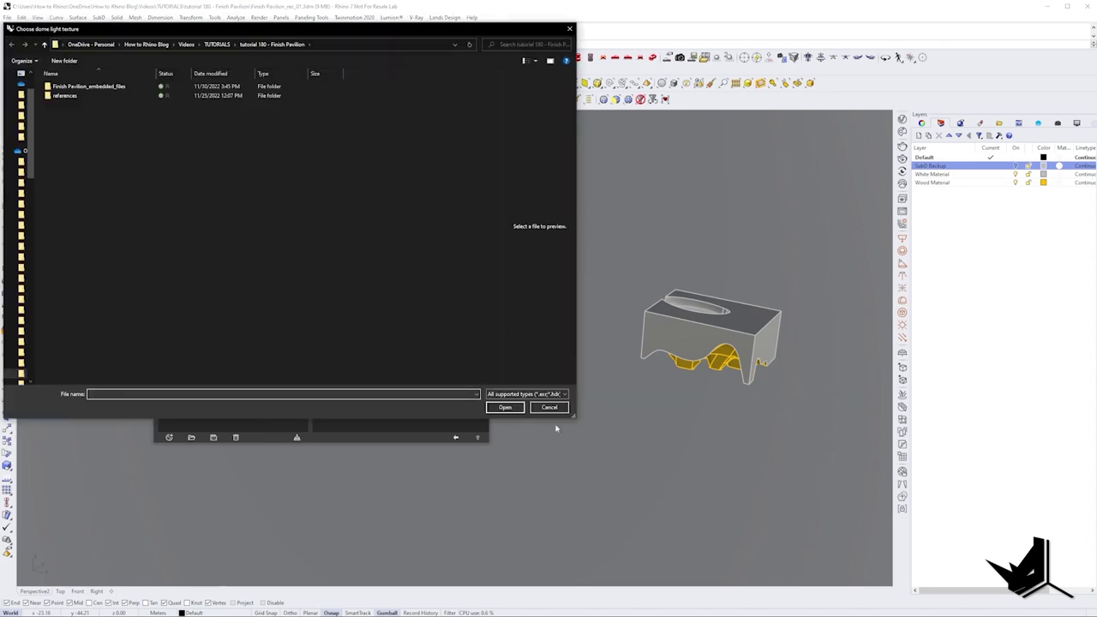
pyautogui.click(550, 407)
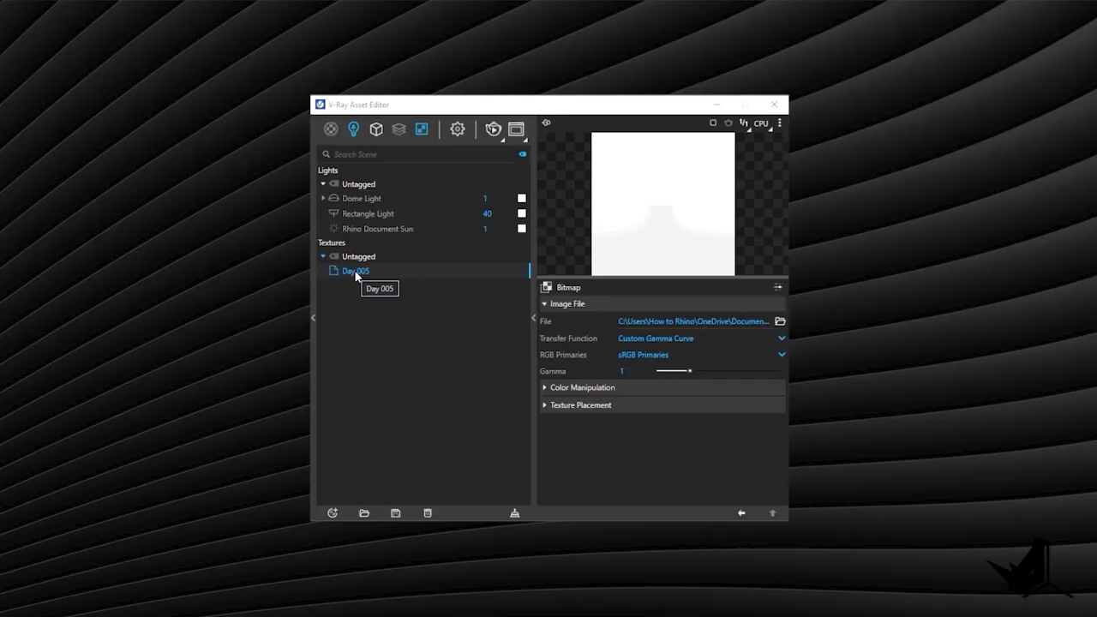
# Copy the Day 005 texture and paste it into the dome light's Color/Texture HDR slot
pyautogui.rightClick(355, 274)
pyautogui.click(367, 285)
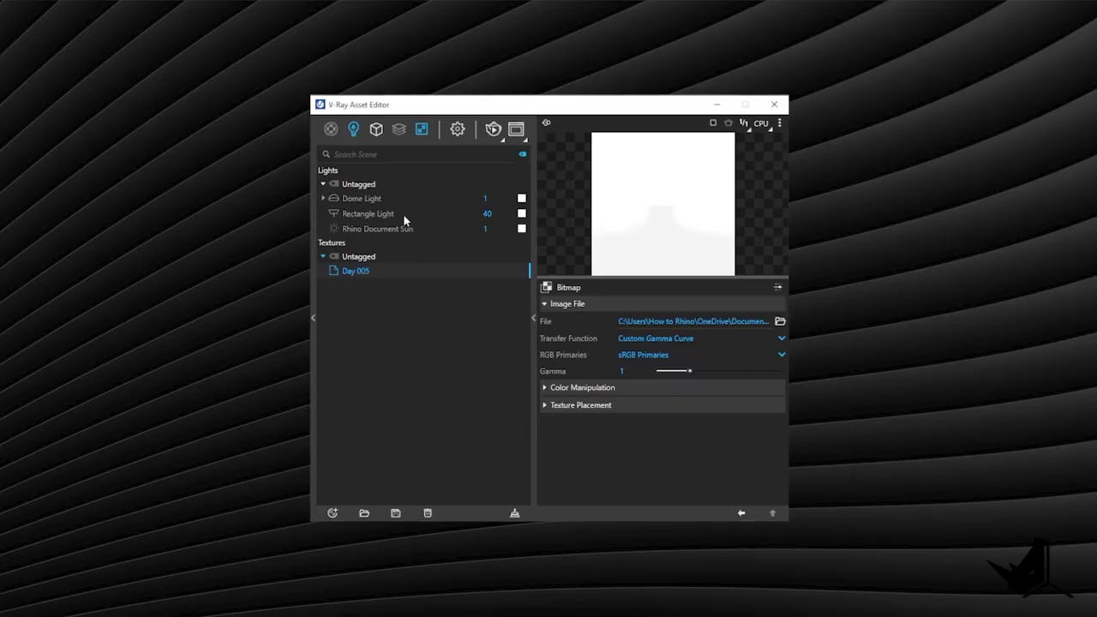
pyautogui.click(364, 201)
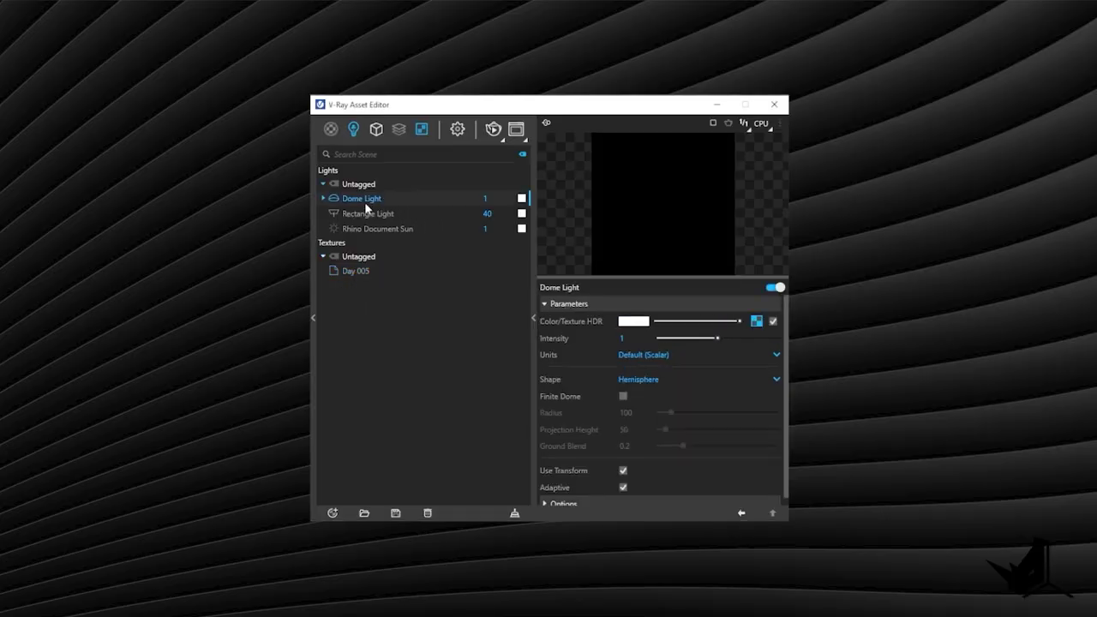
pyautogui.rightClick(758, 322)
pyautogui.click(715, 334)
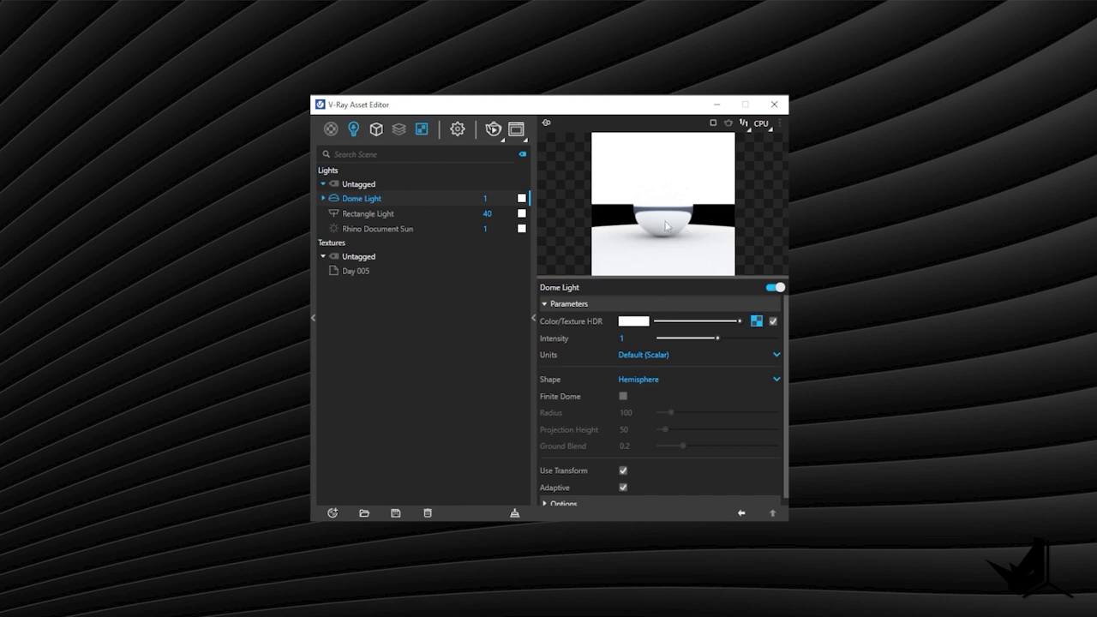
# Start the interactive render and set the dome light's intensity to 0.1
pyautogui.click(493, 129)
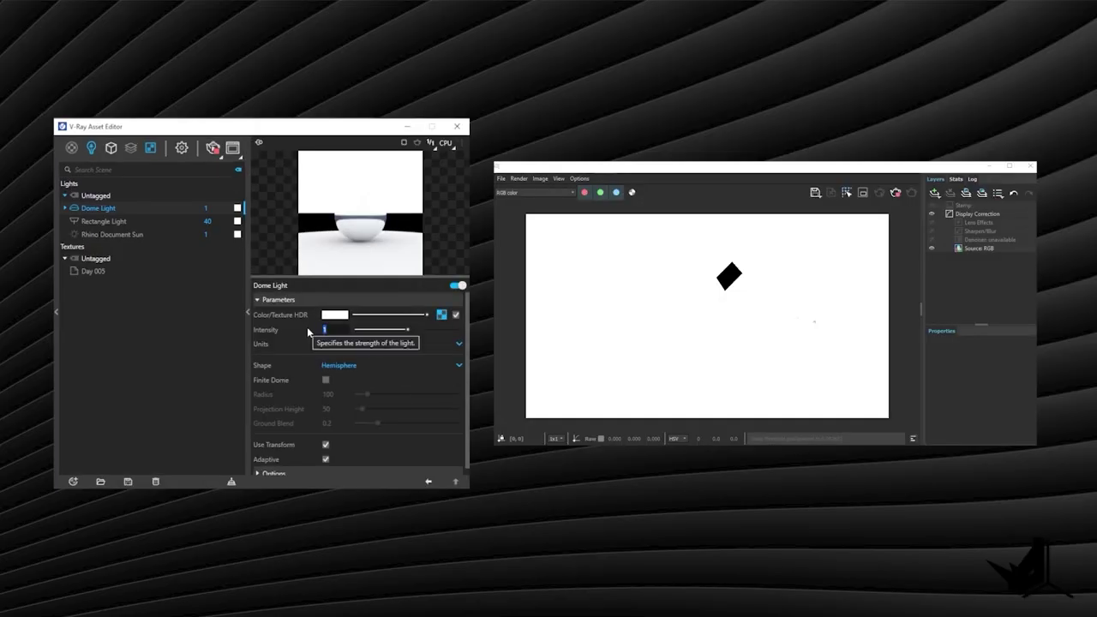
pyautogui.write('0.1')
pyautogui.press('Return')
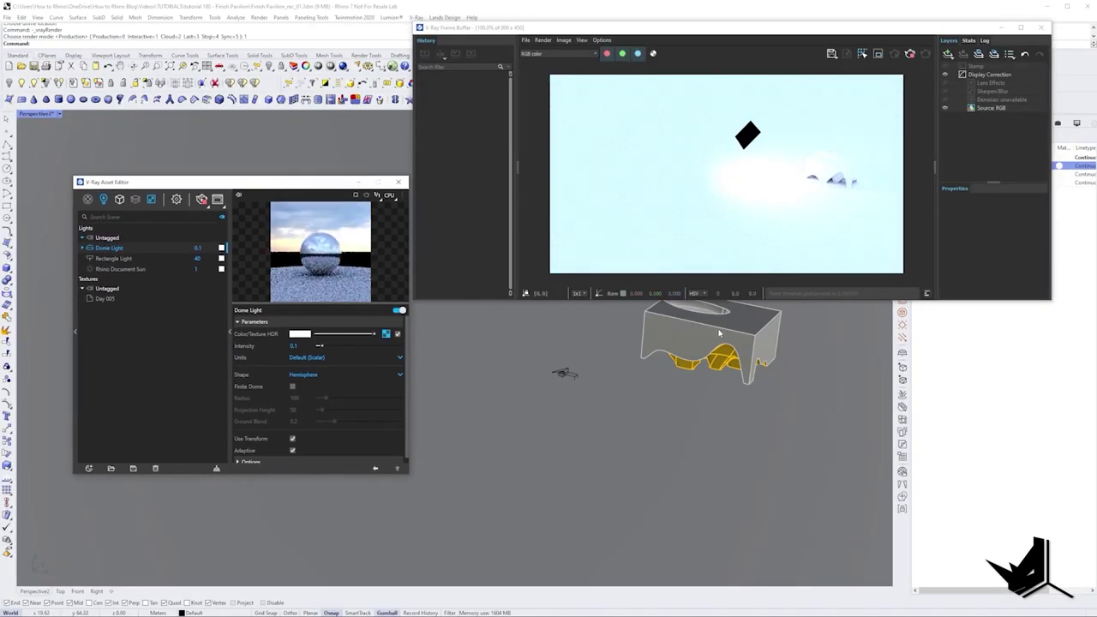
# Frame the pavilion closer in the render and set the rectangle light's intensity to 1
pyautogui.scroll(5, 720, 334)
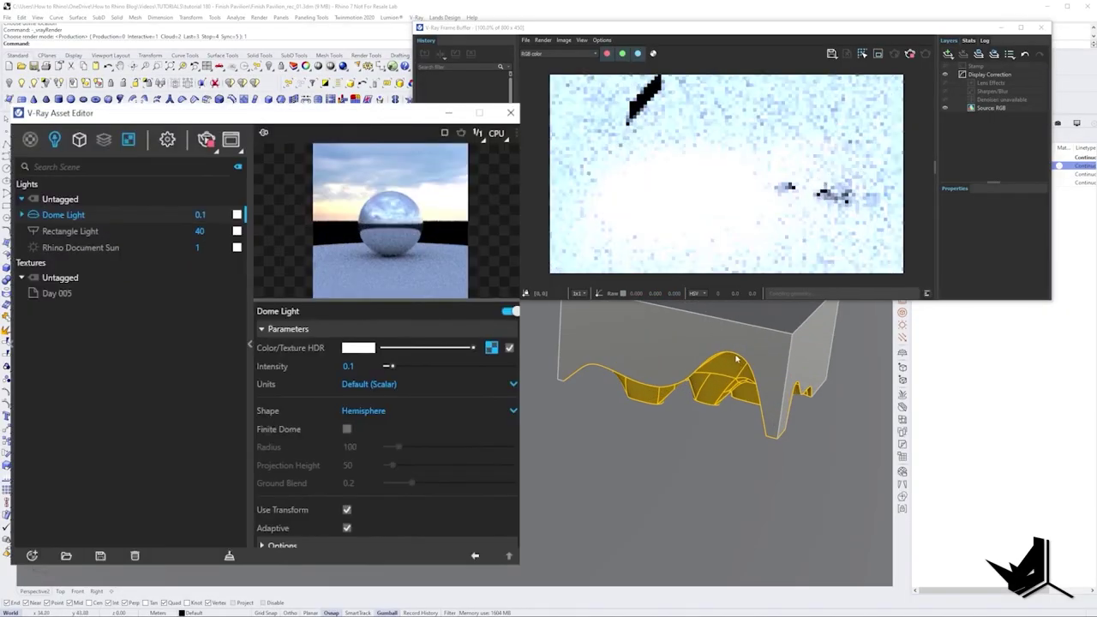
pyautogui.moveTo(640, 412); pyautogui.dragTo(700, 393, button='right')
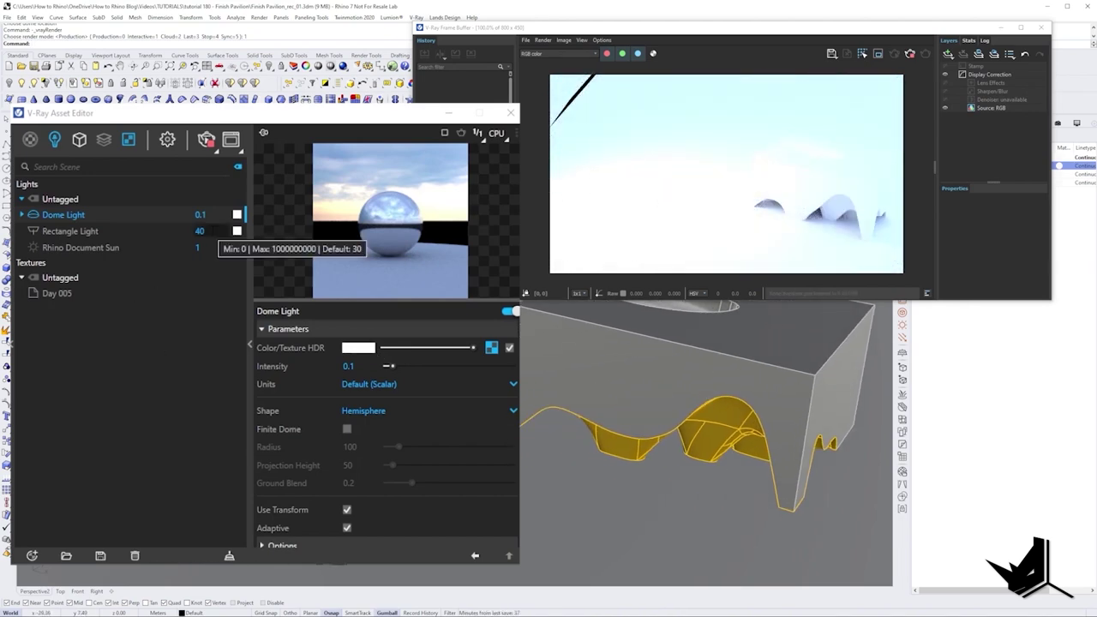
pyautogui.click(175, 228)
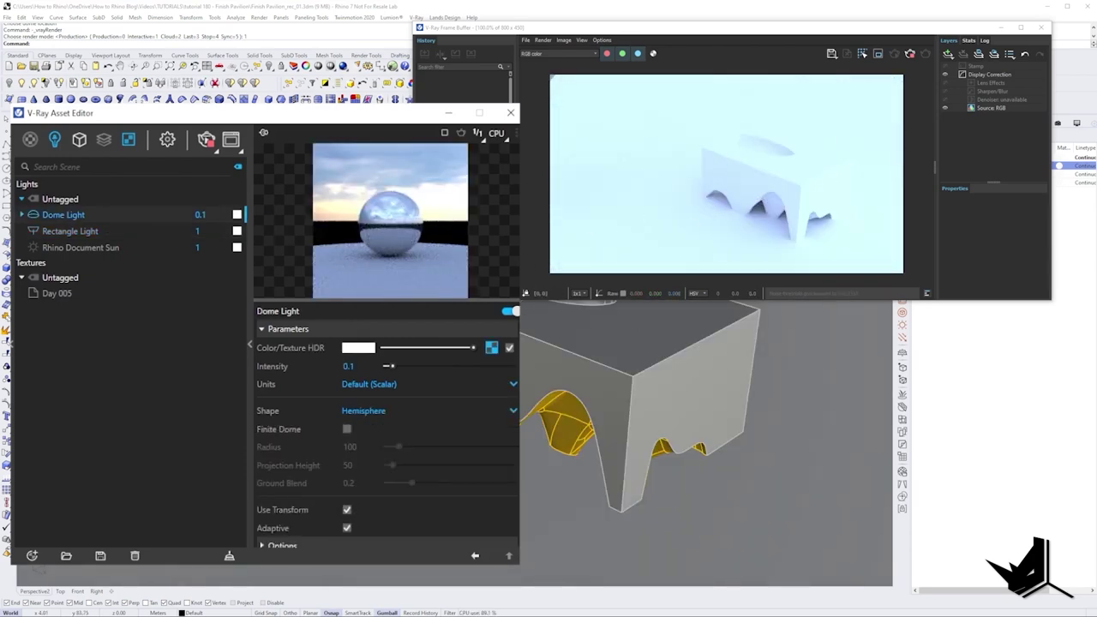
# Darken the Color Gain of the dome light's HDRI bitmap to a medium grey and check the pavilion's corner
pyautogui.click(491, 348)
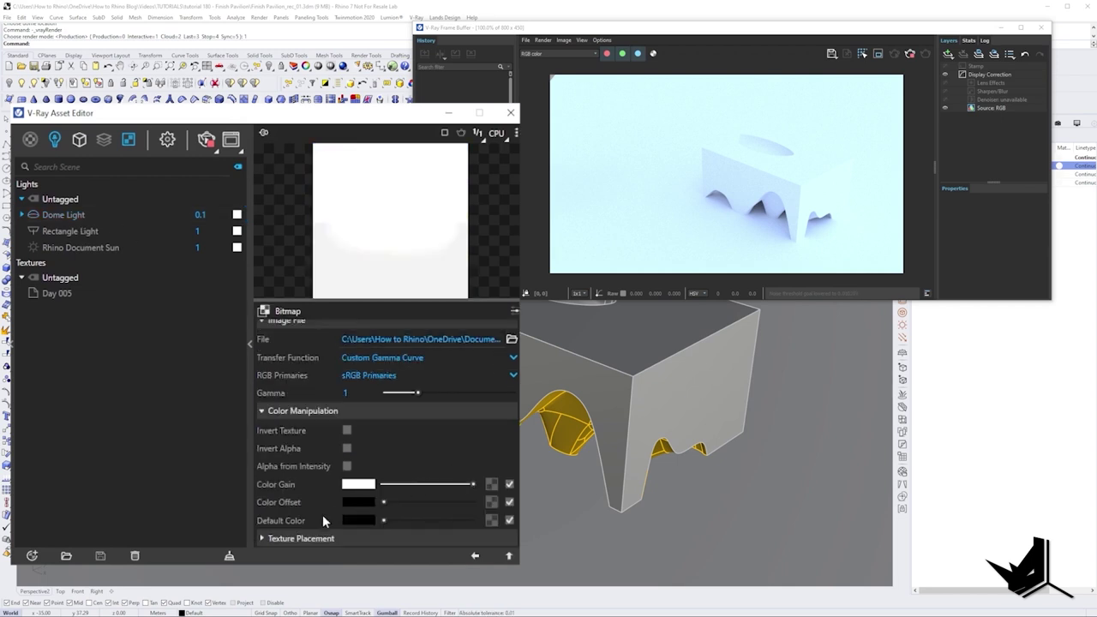
pyautogui.moveTo(473, 484); pyautogui.dragTo(425, 487)
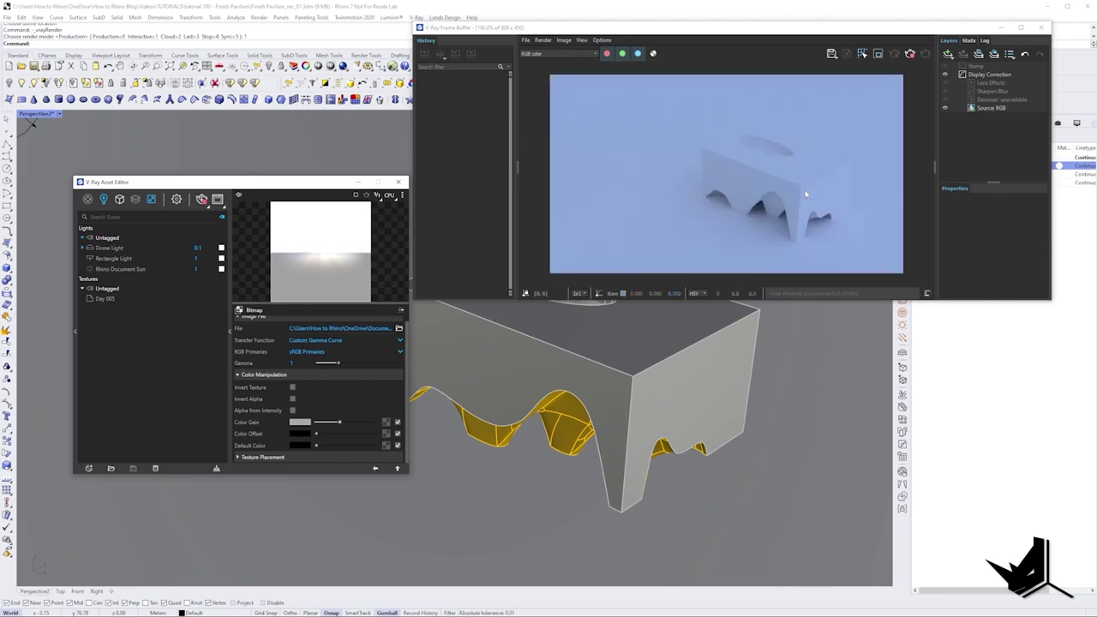
pyautogui.moveTo(454, 377); pyautogui.dragTo(608, 394, button='right')
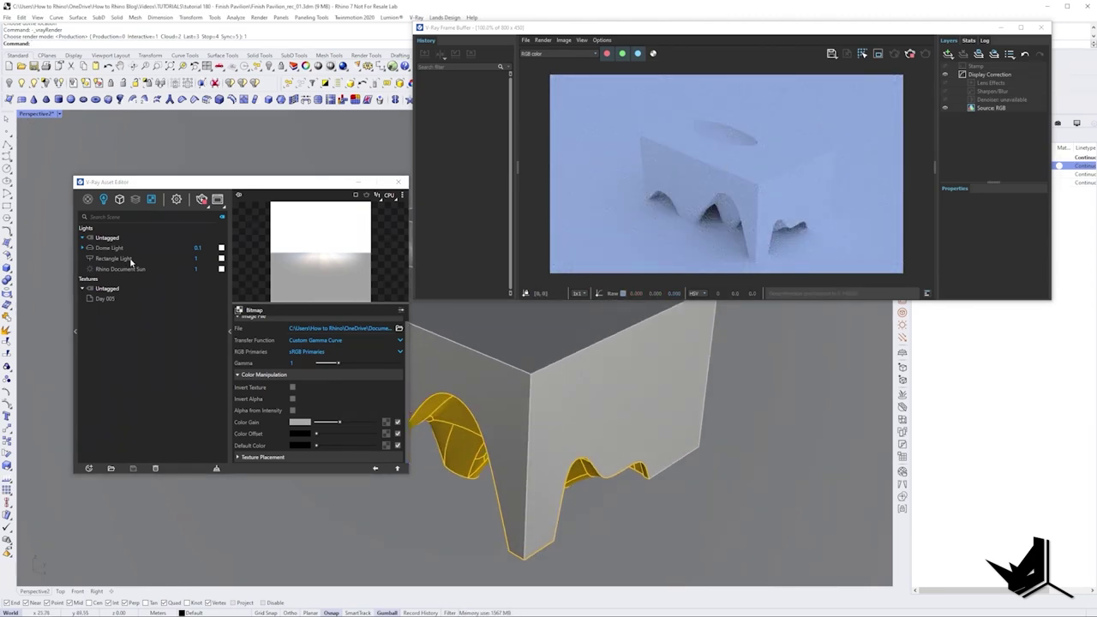
# Set the rectangle light's intensity to 10
pyautogui.click(124, 262)
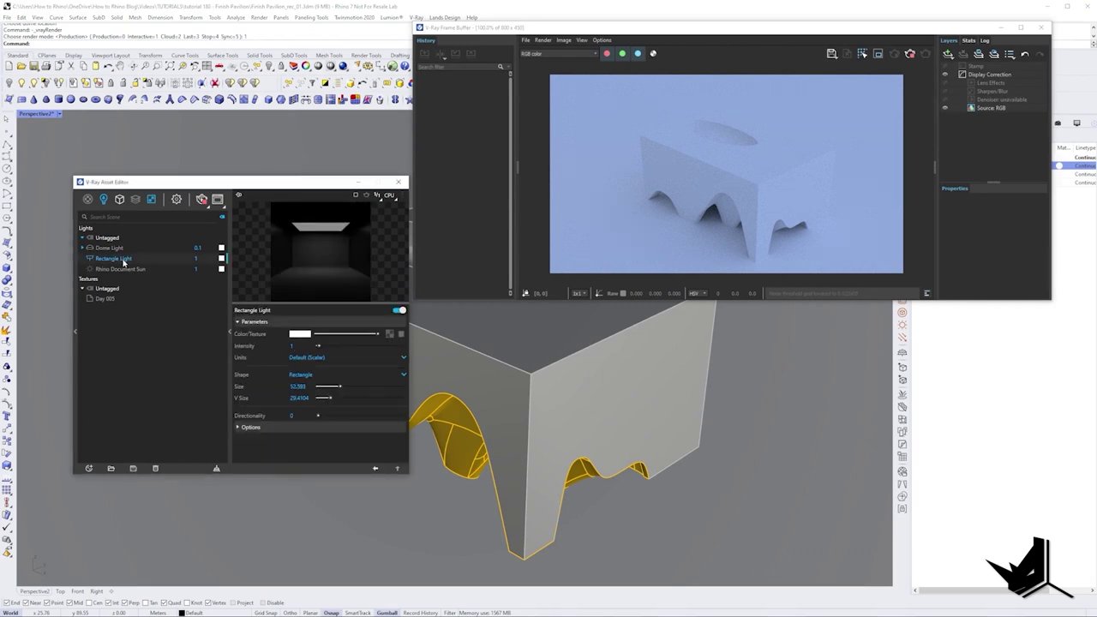
pyautogui.click(195, 259)
pyautogui.write('10')
pyautogui.press('Return')
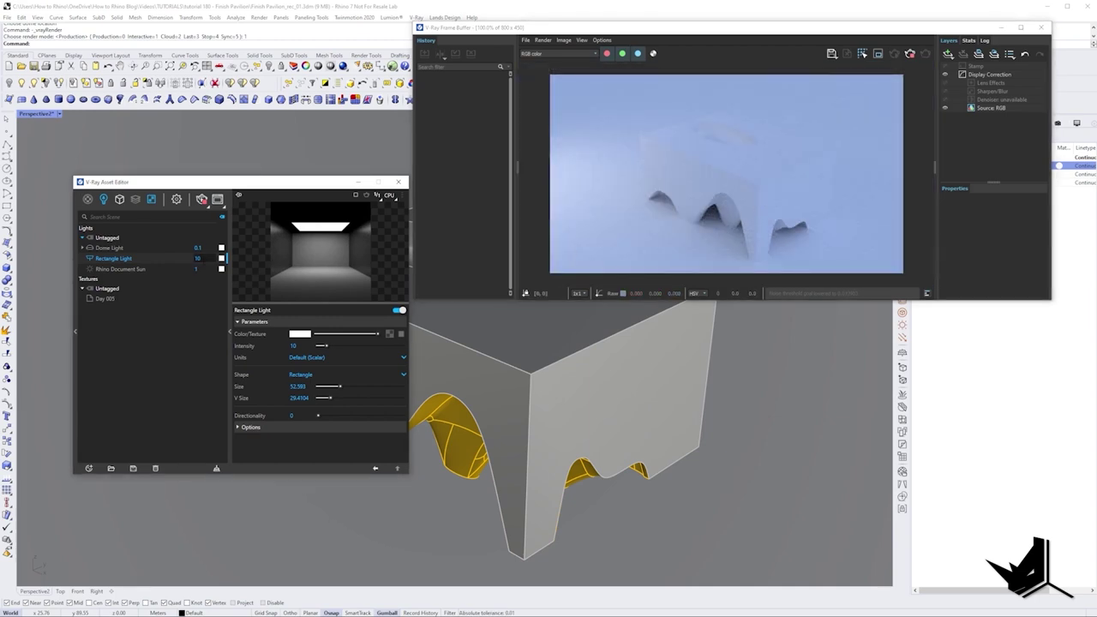
# Try an intensity of 20 on the rectangle light and return it to 10
pyautogui.moveTo(200, 258); pyautogui.dragTo(188, 262)
pyautogui.write('20')
pyautogui.press('Return')
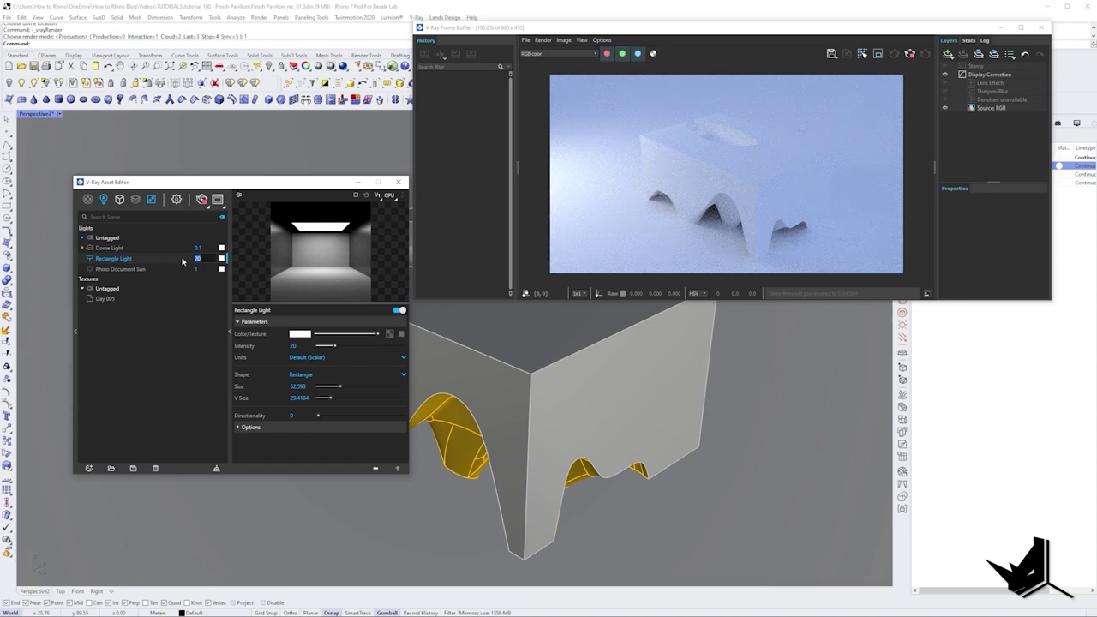
pyautogui.write('10')
pyautogui.press('Return')
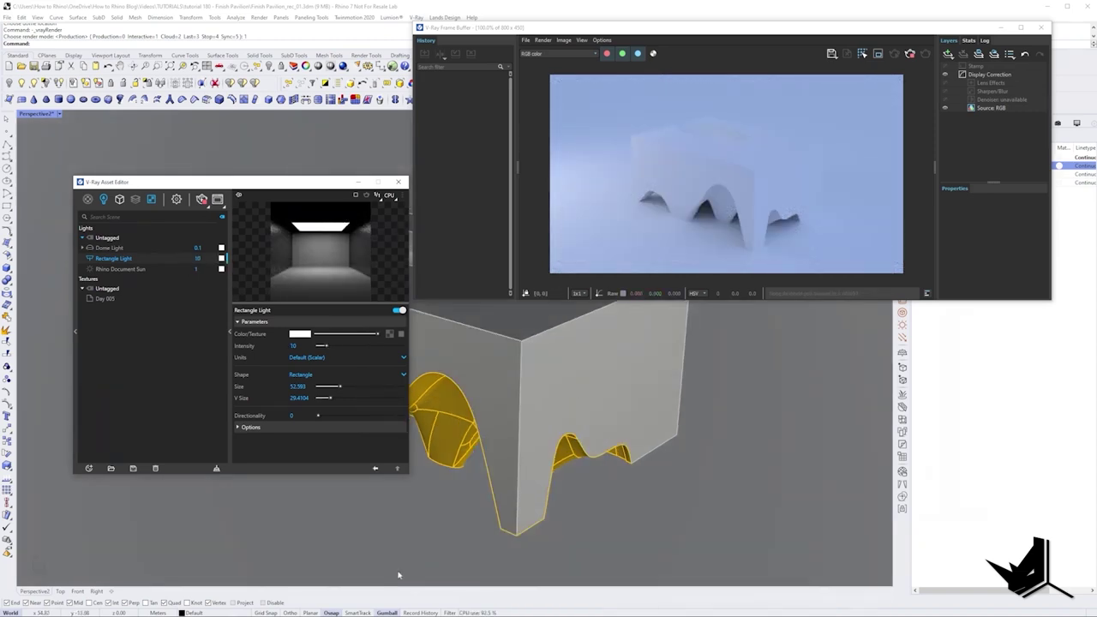
# Bring up the reference photo 2.jpg beside the render to compare the lighting, and minimize it again
pyautogui.hotkey('alt', 'Tab')
pyautogui.moveTo(711, 193); pyautogui.dragTo(331, 211)
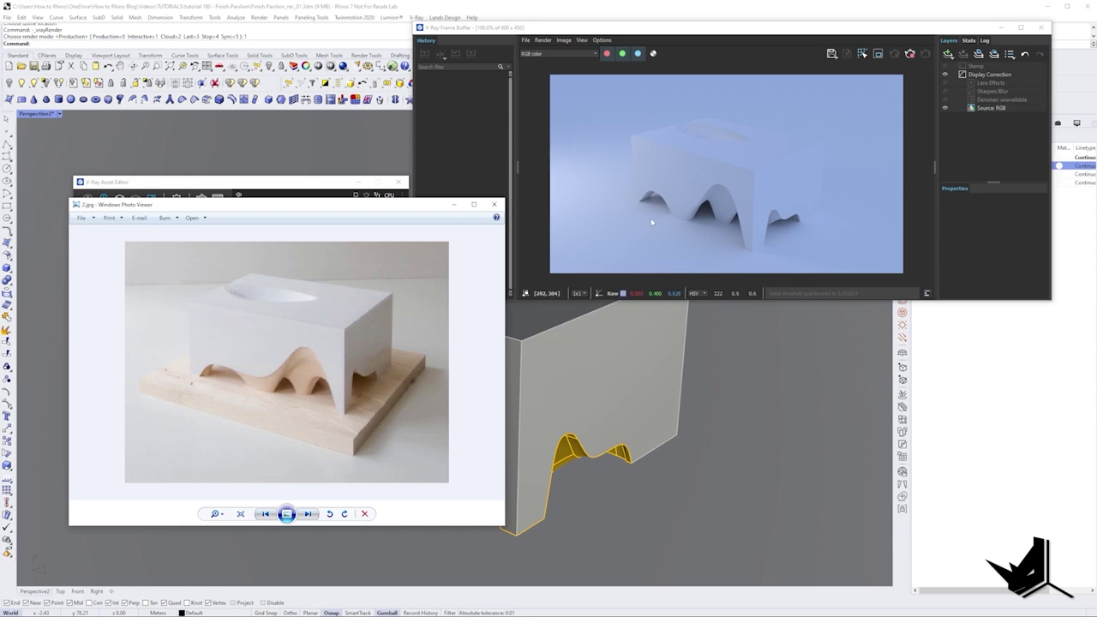
pyautogui.click(453, 206)
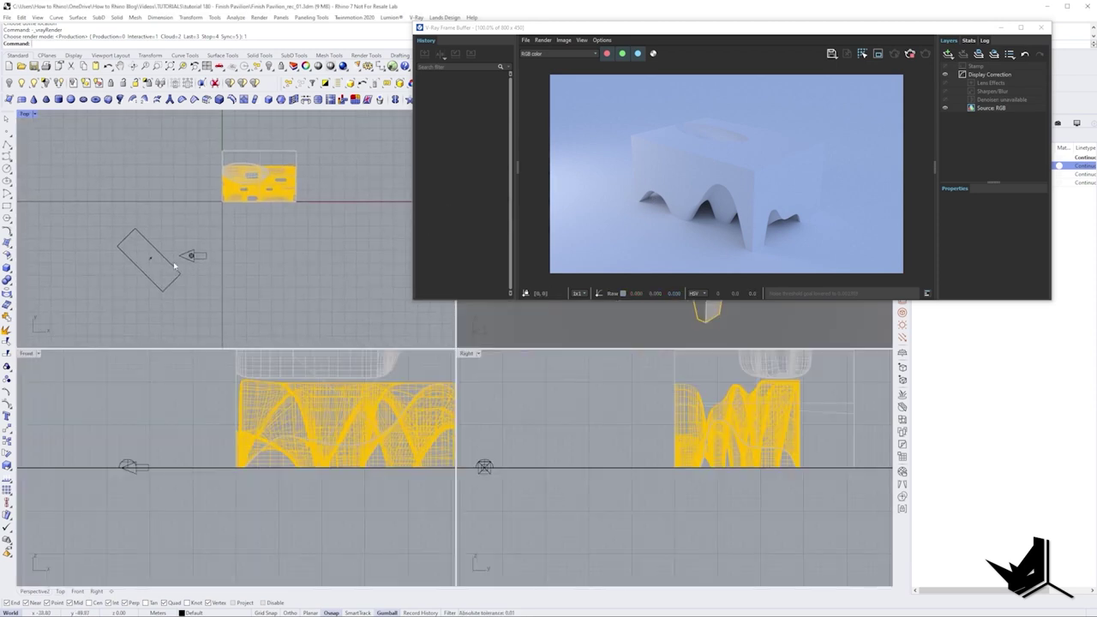
# Select the rectangle light, move the frame buffer clear of the viewports, and show the light in a perspective view
pyautogui.scroll(3, 174, 267)
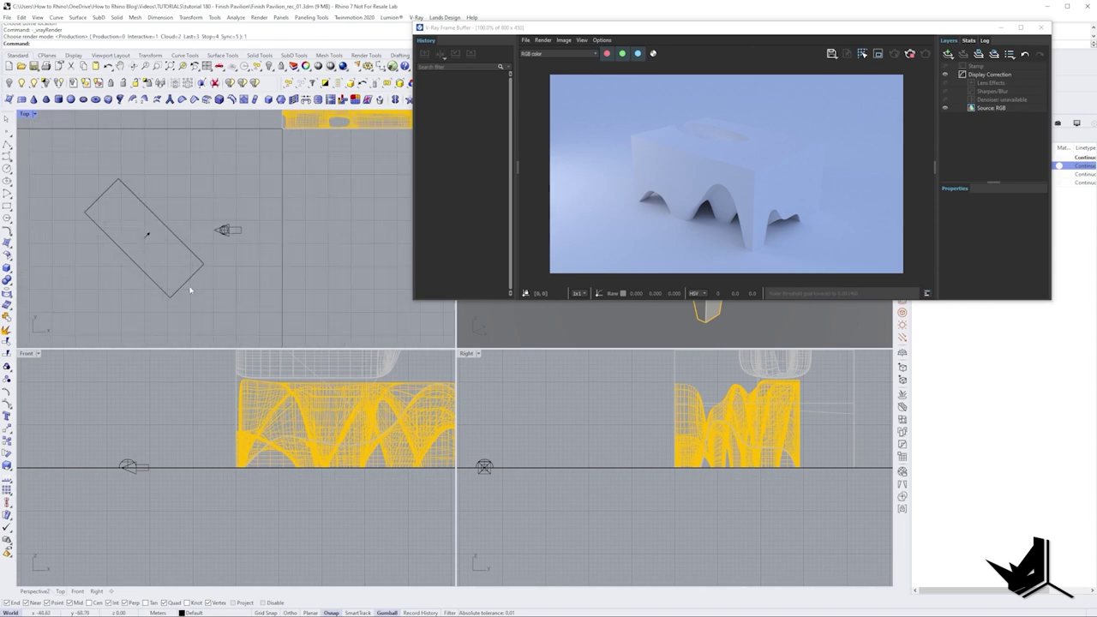
pyautogui.click(182, 285)
pyautogui.moveTo(157, 275); pyautogui.dragTo(176, 274, button='right')
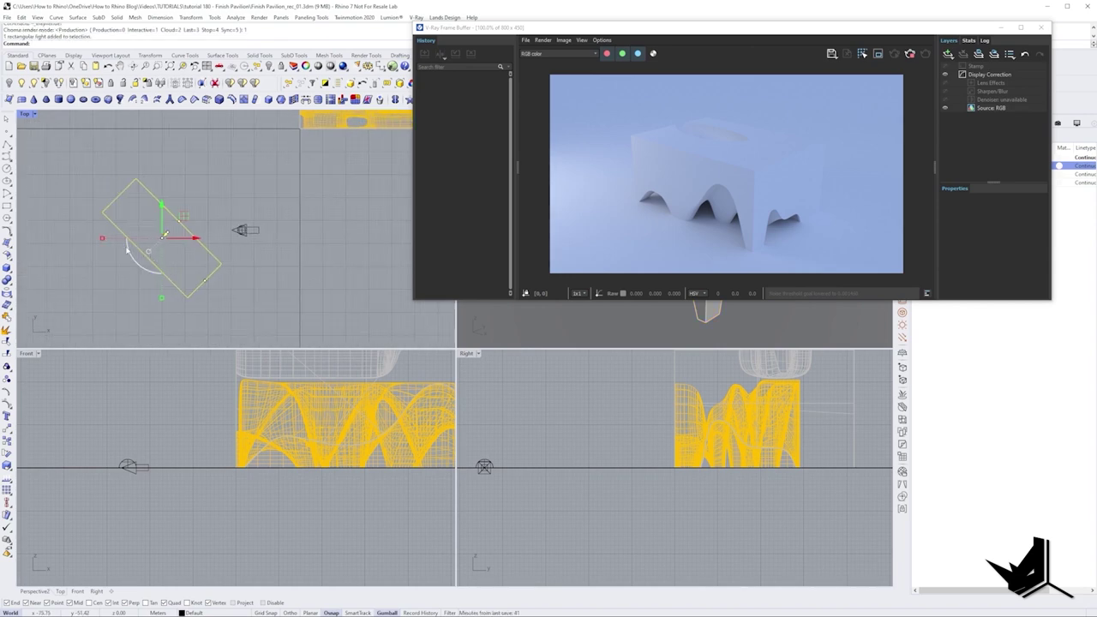
pyautogui.moveTo(670, 32); pyautogui.dragTo(694, 230)
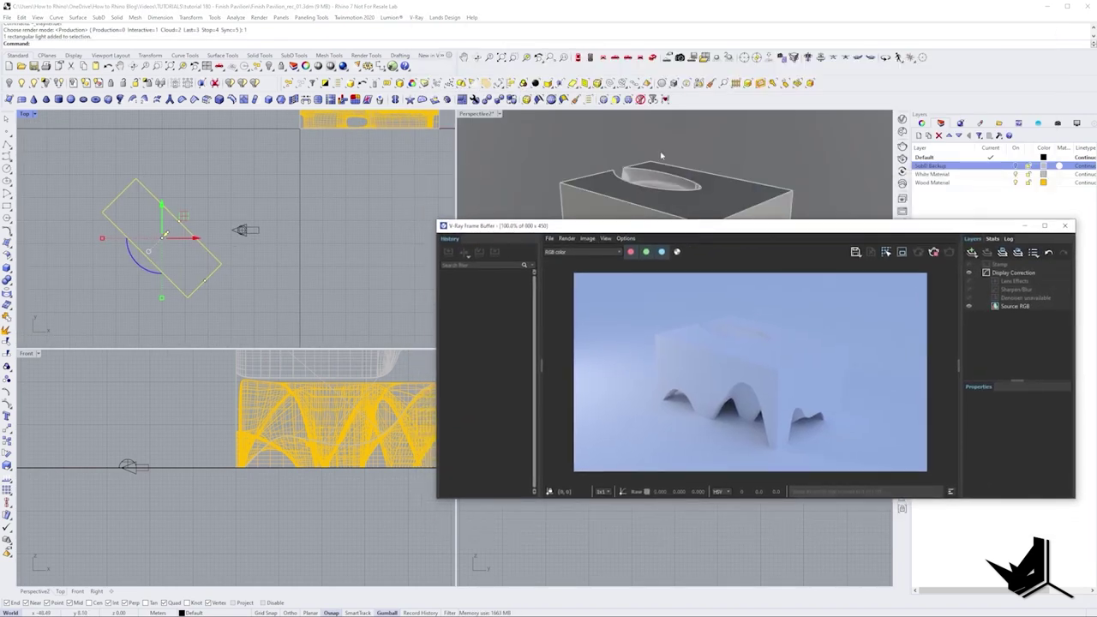
pyautogui.click(657, 58)
pyautogui.keyDown('shift'); pyautogui.moveTo(327, 235); pyautogui.dragTo(232, 173, button='right'); pyautogui.keyUp('shift')
pyautogui.click(232, 173)
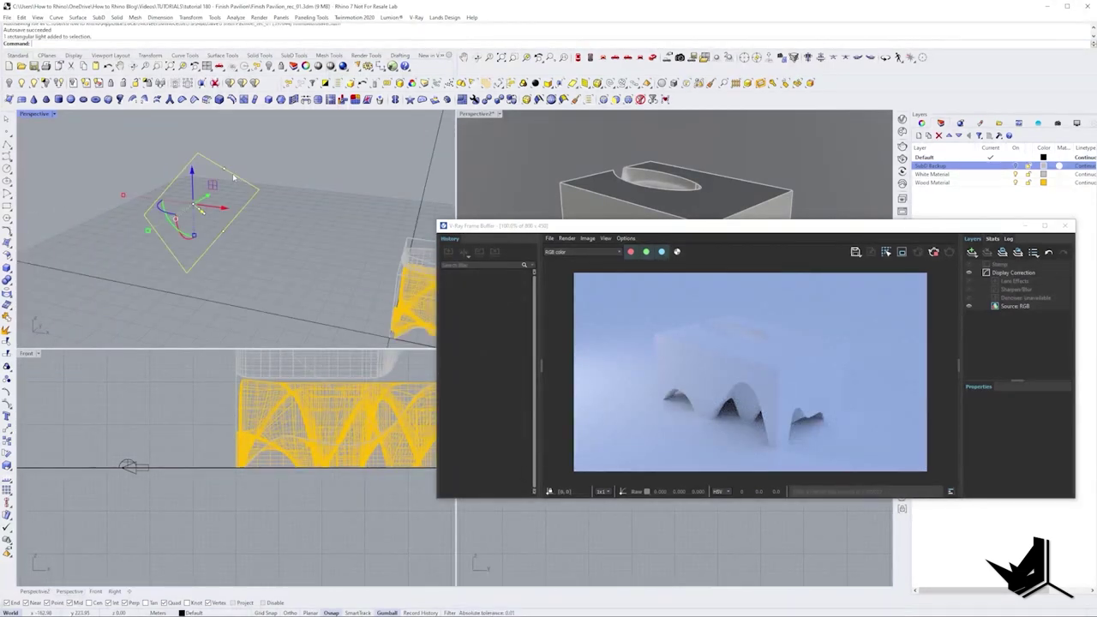
# Set the gumball alignment to Object with the GumballAlignment command for the rectangle light
pyautogui.write('GumballAlignment')
pyautogui.press('Return')
pyautogui.write('o')
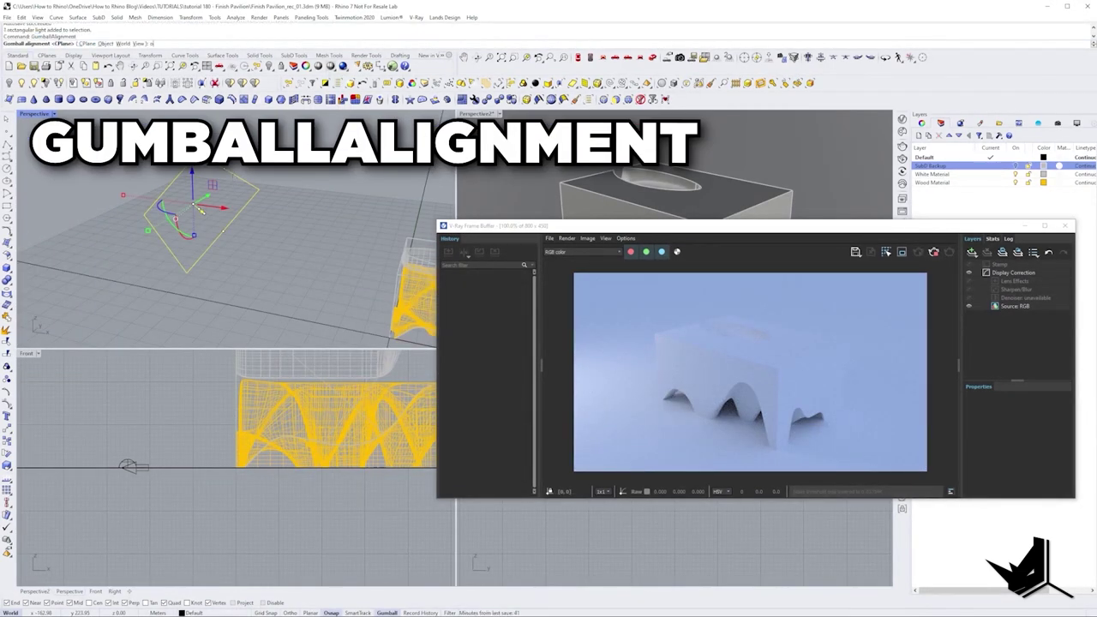
pyautogui.press('Return')
pyautogui.scroll(-3, 223, 183)
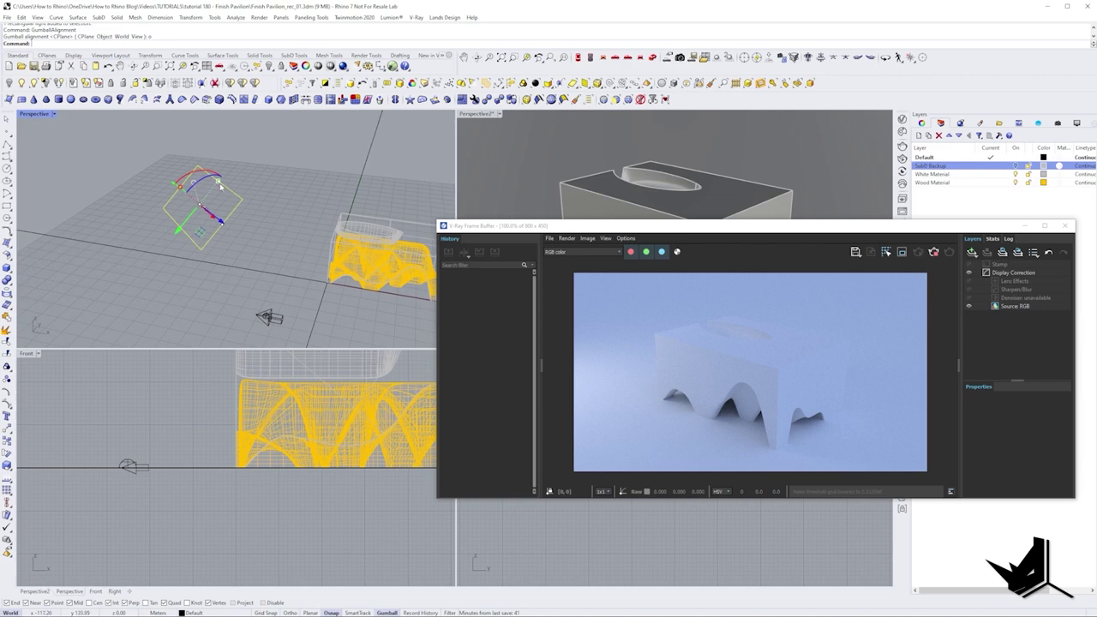
# Scale the rectangle light up moderately in both directions while checking the render
pyautogui.moveTo(219, 182); pyautogui.dragTo(237, 160)
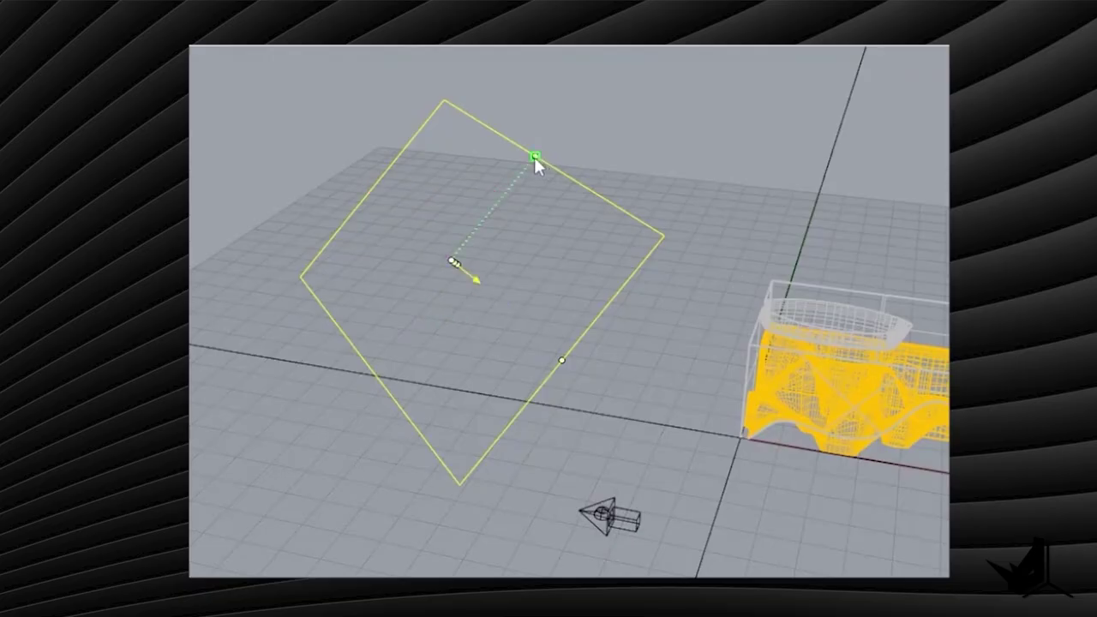
pyautogui.moveTo(534, 157); pyautogui.dragTo(524, 163)
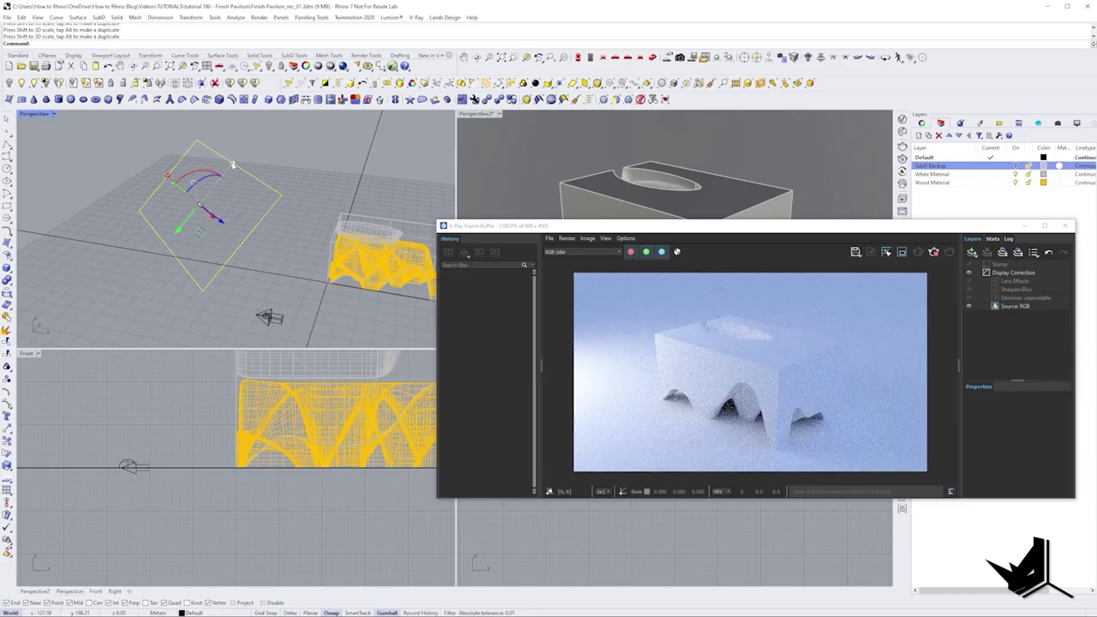
pyautogui.moveTo(232, 165); pyautogui.dragTo(229, 168)
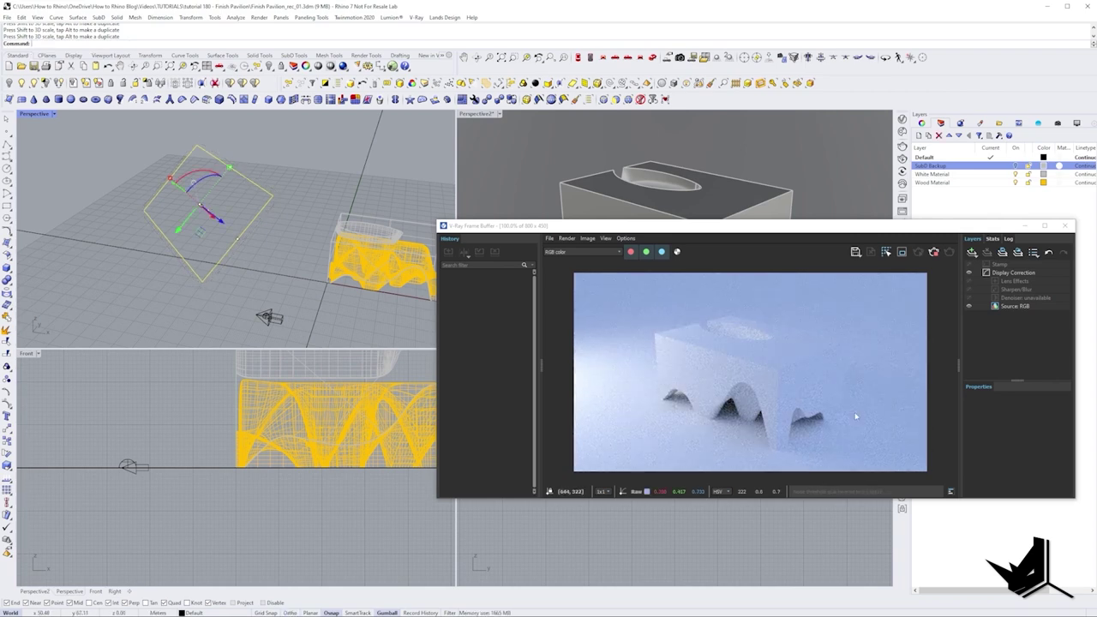
# Move the rectangle light about 9 m backward along its own direction, away from the pavilion
pyautogui.scroll(3, 777, 424)
pyautogui.scroll(-3, 818, 402)
pyautogui.moveTo(183, 201); pyautogui.dragTo(171, 203, button='right')
pyautogui.moveTo(218, 217); pyautogui.dragTo(205, 206)
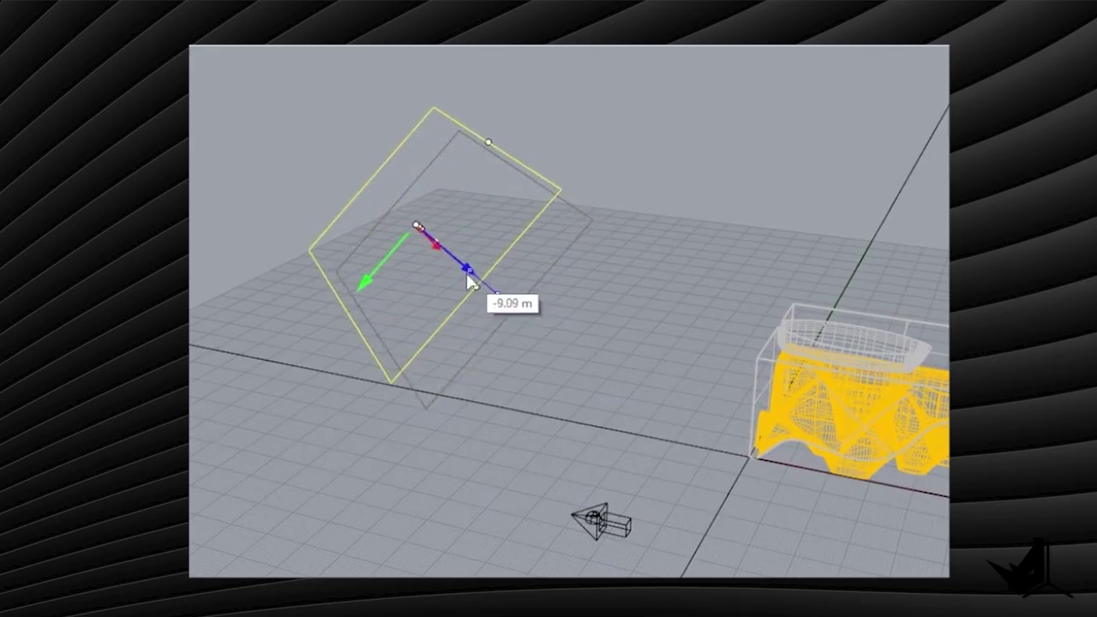
pyautogui.moveTo(470, 283); pyautogui.dragTo(467, 273)
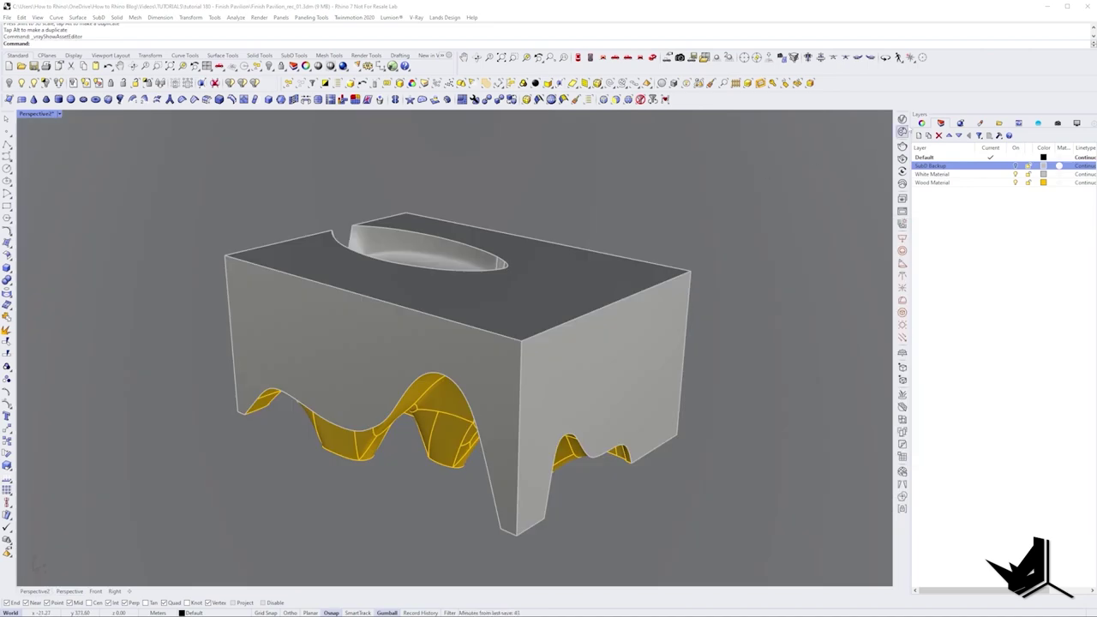
# Create a new Generic V-Ray material in the Asset Editor and name it White
pyautogui.click(903, 131)
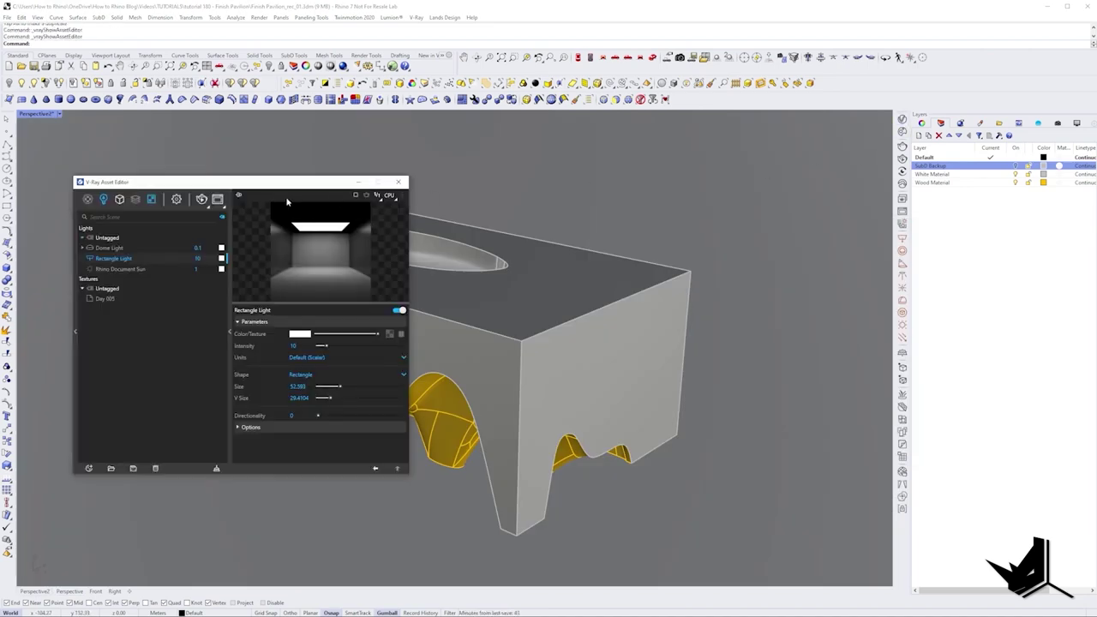
pyautogui.moveTo(262, 118); pyautogui.dragTo(330, 130)
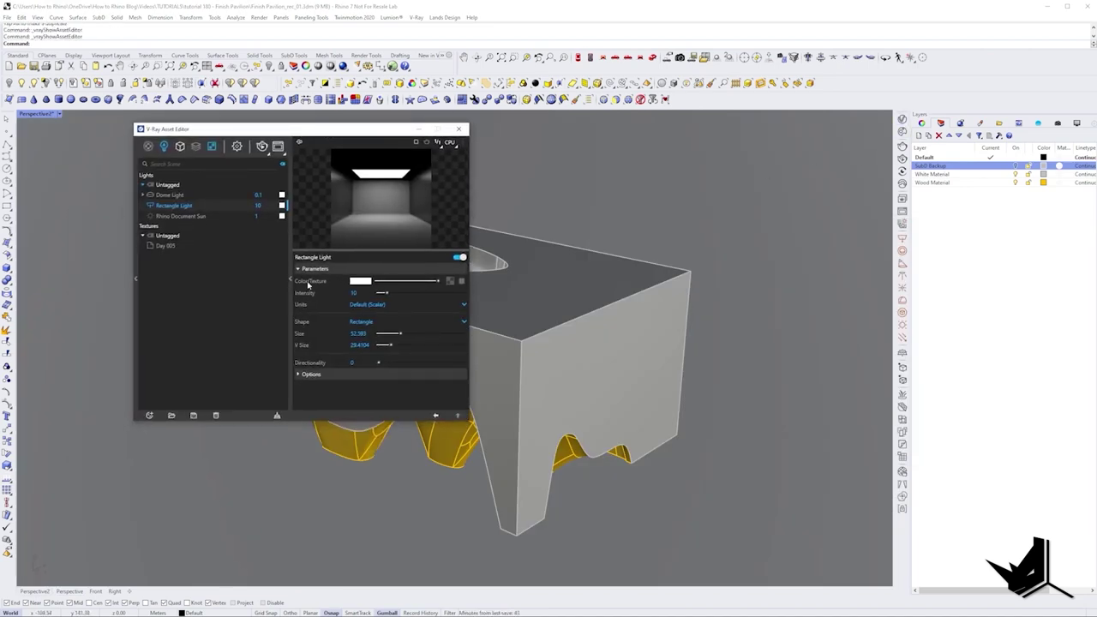
pyautogui.rightClick(148, 146)
pyautogui.click(164, 161)
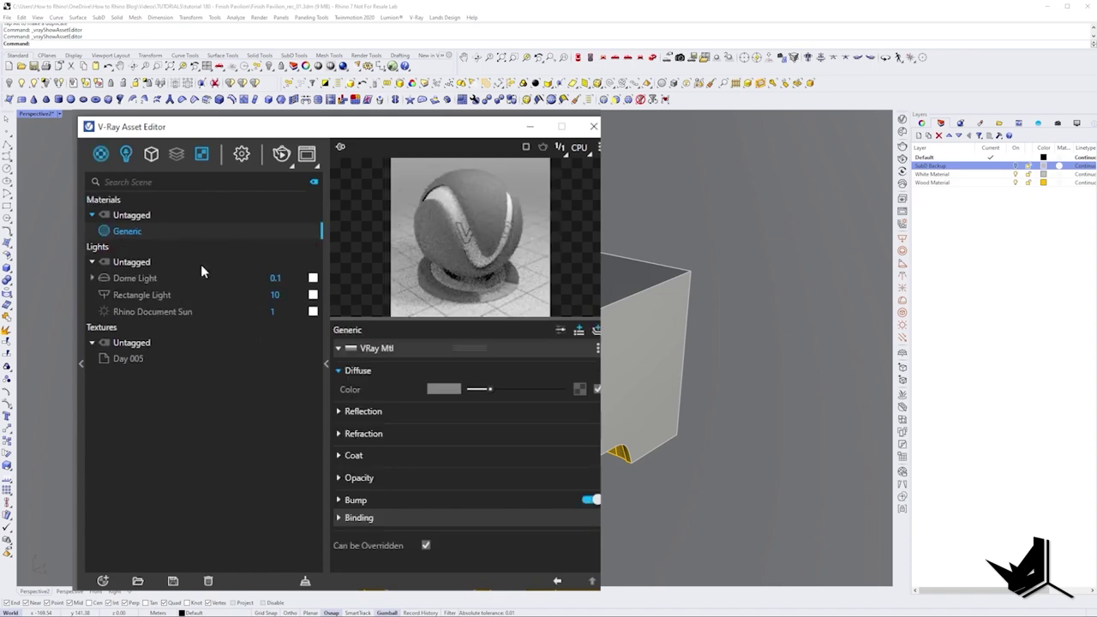
pyautogui.doubleClick(127, 231)
pyautogui.write('White')
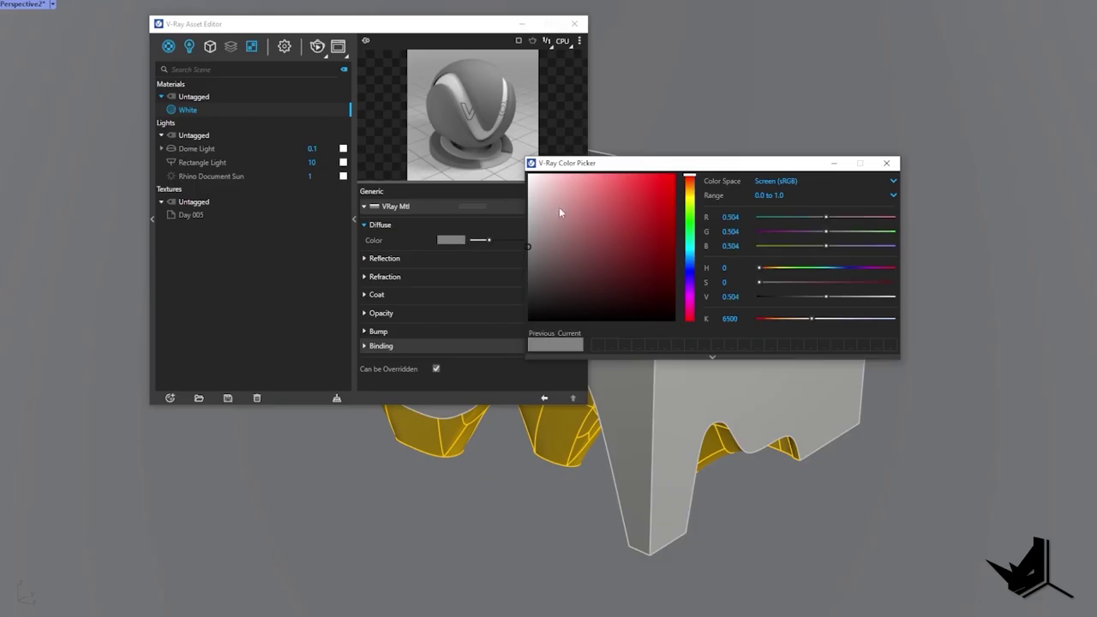
# Lighten the White material's diffuse color to a neutral grey of about 0.78 and apply it to the pavilion's outer block
pyautogui.moveTo(558, 215); pyautogui.dragTo(508, 205)
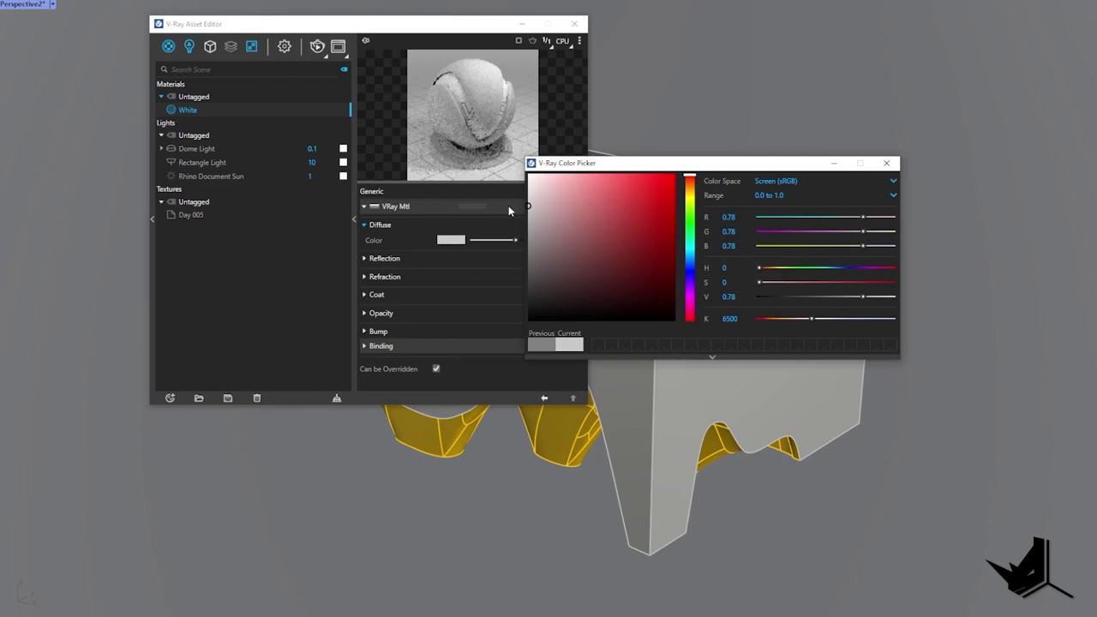
pyautogui.click(887, 163)
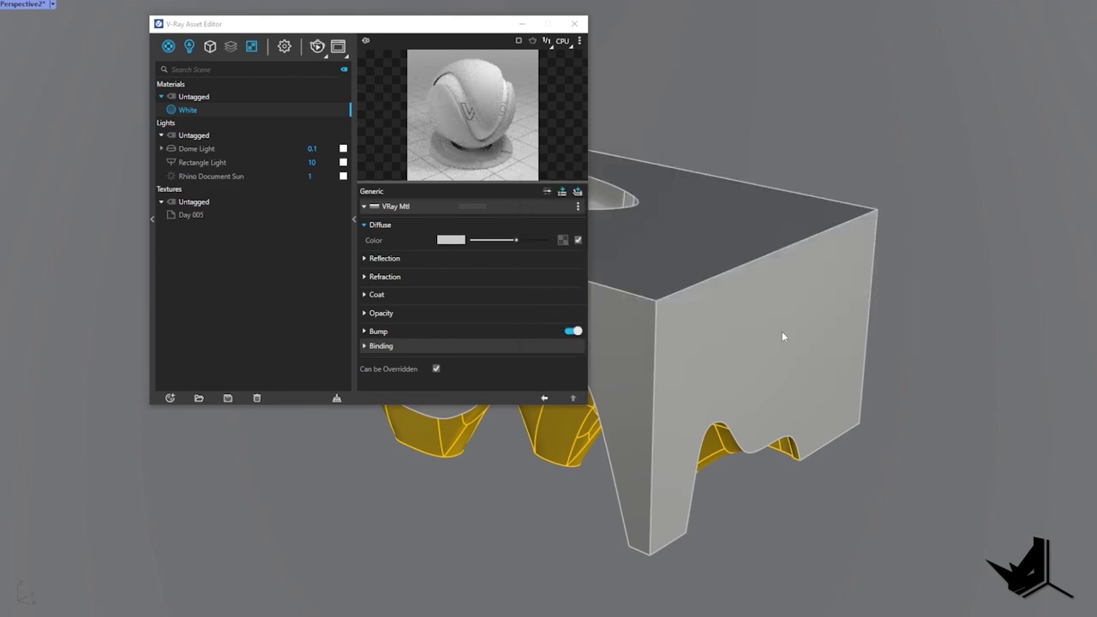
pyautogui.click(783, 336)
pyautogui.rightClick(195, 112)
pyautogui.click(225, 133)
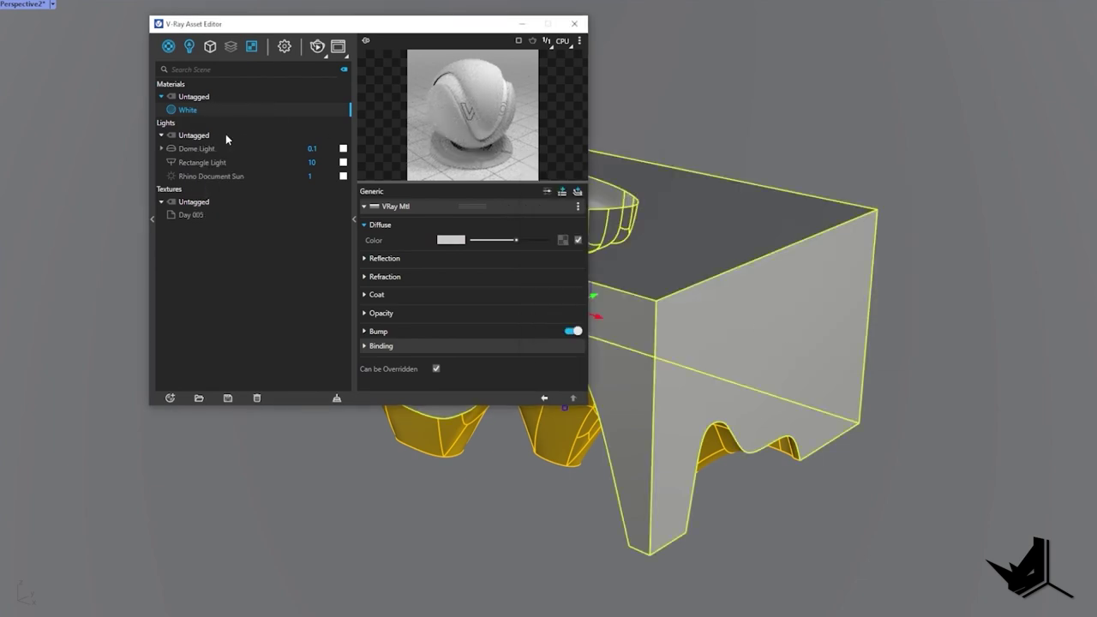
# Start the interactive V-Ray render and duplicate the White material under the name Ground
pyautogui.click(317, 45)
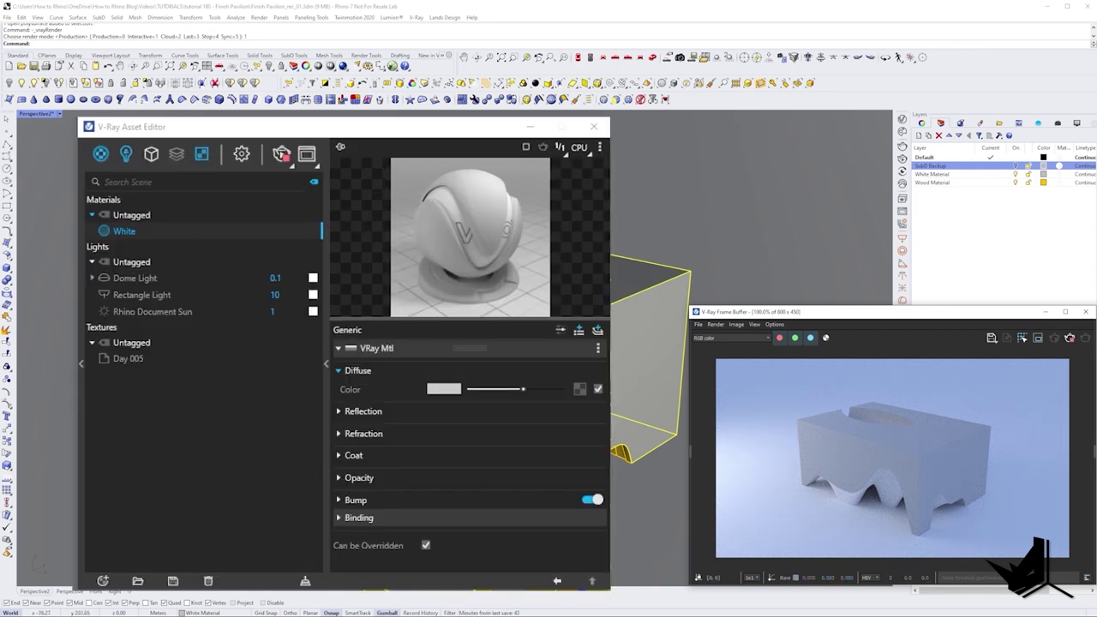
pyautogui.rightClick(126, 233)
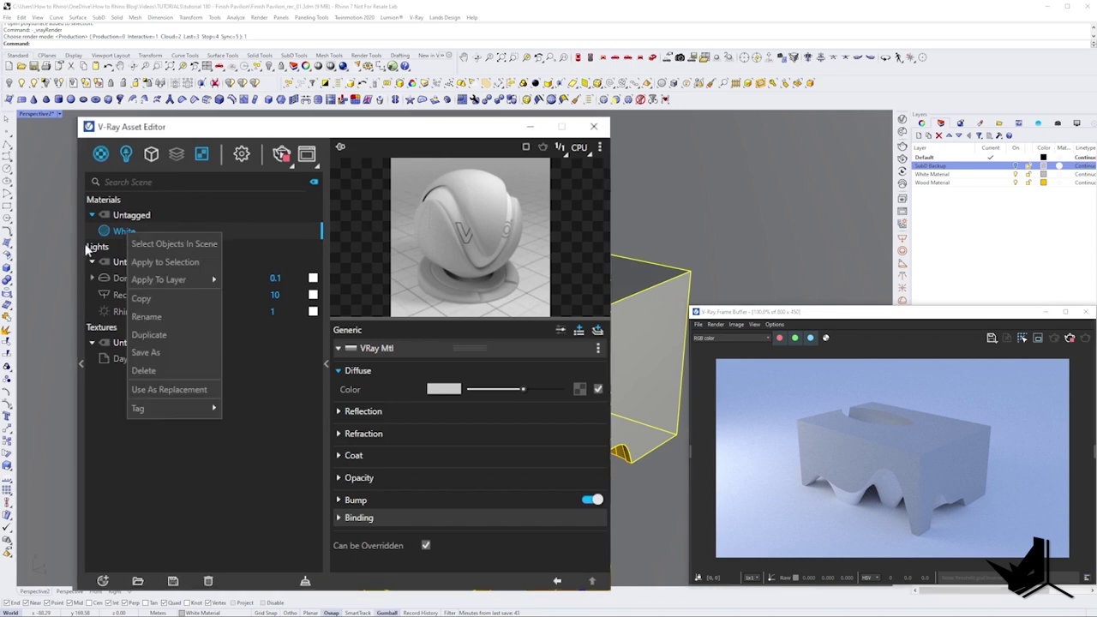
pyautogui.click(163, 336)
pyautogui.doubleClick(135, 249)
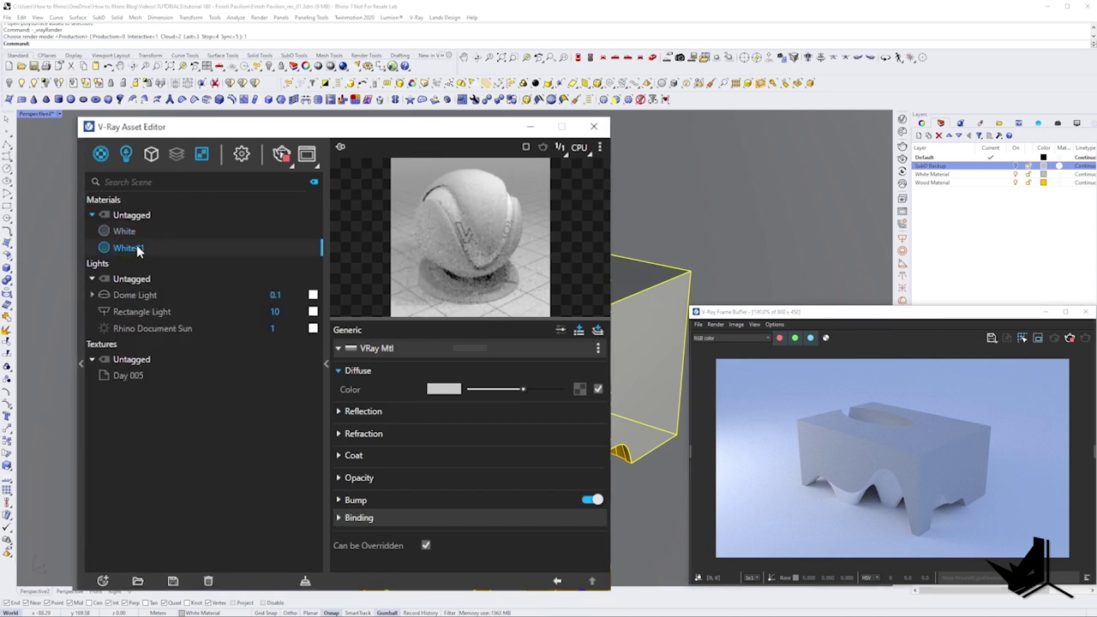
pyautogui.write('Ground')
pyautogui.press('Return')
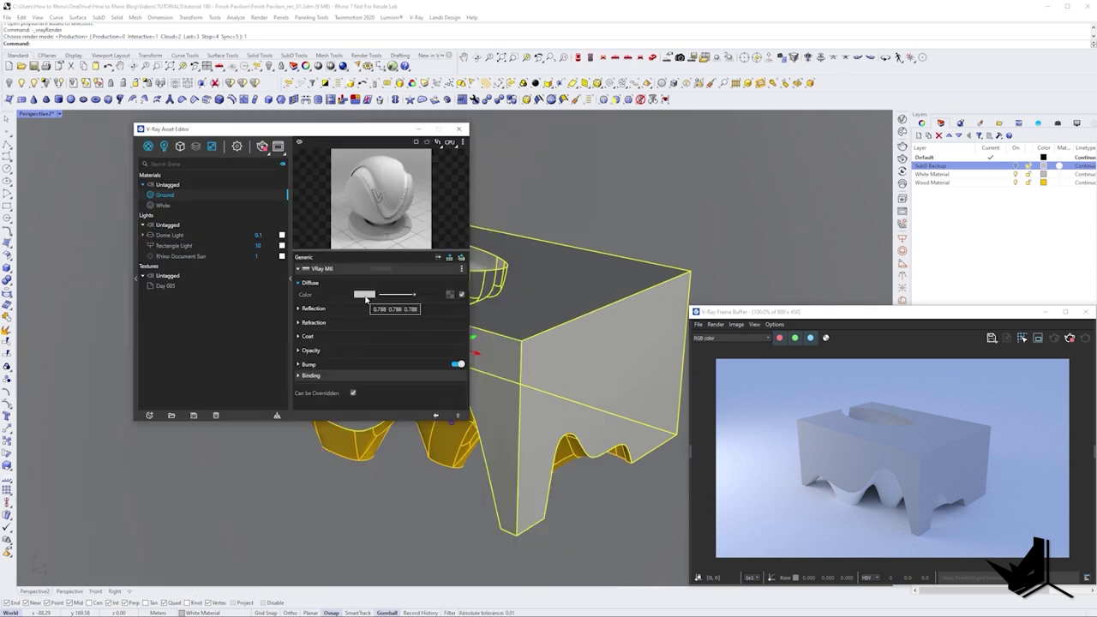
# Brighten the White material's diffuse color to a nearly pure neutral white
pyautogui.click(445, 392)
pyautogui.click(701, 234)
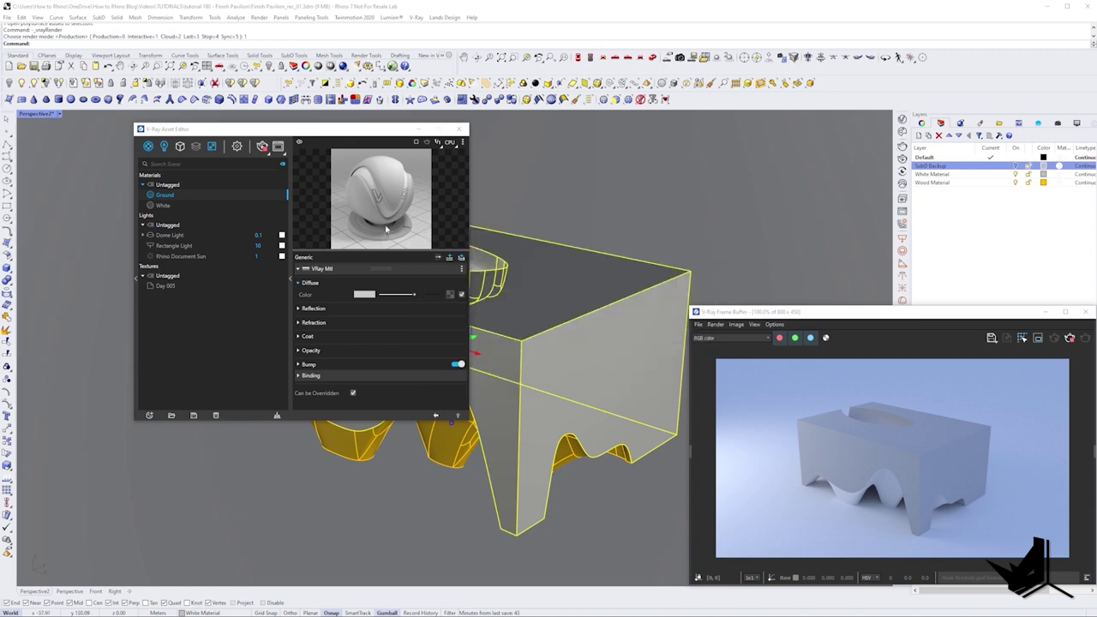
pyautogui.click(162, 206)
pyautogui.moveTo(215, 129); pyautogui.dragTo(153, 122)
pyautogui.click(303, 288)
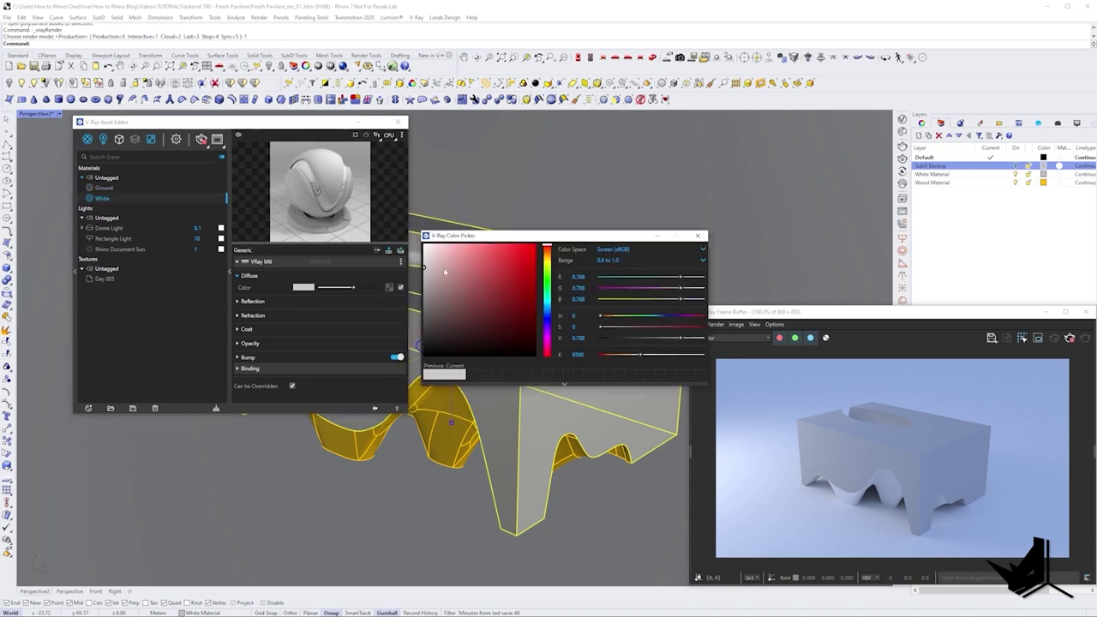
pyautogui.click(426, 247)
pyautogui.click(698, 236)
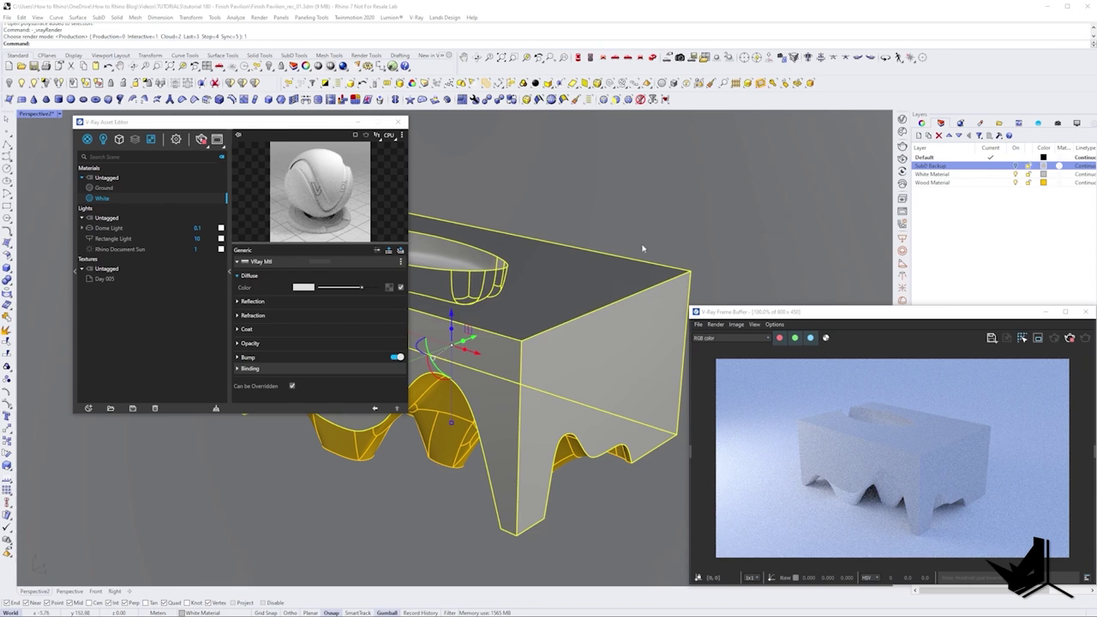
# Copy White's diffuse color to the Ground material, then darken Ground slightly to a neutral grey of about 0.8
pyautogui.rightClick(303, 291)
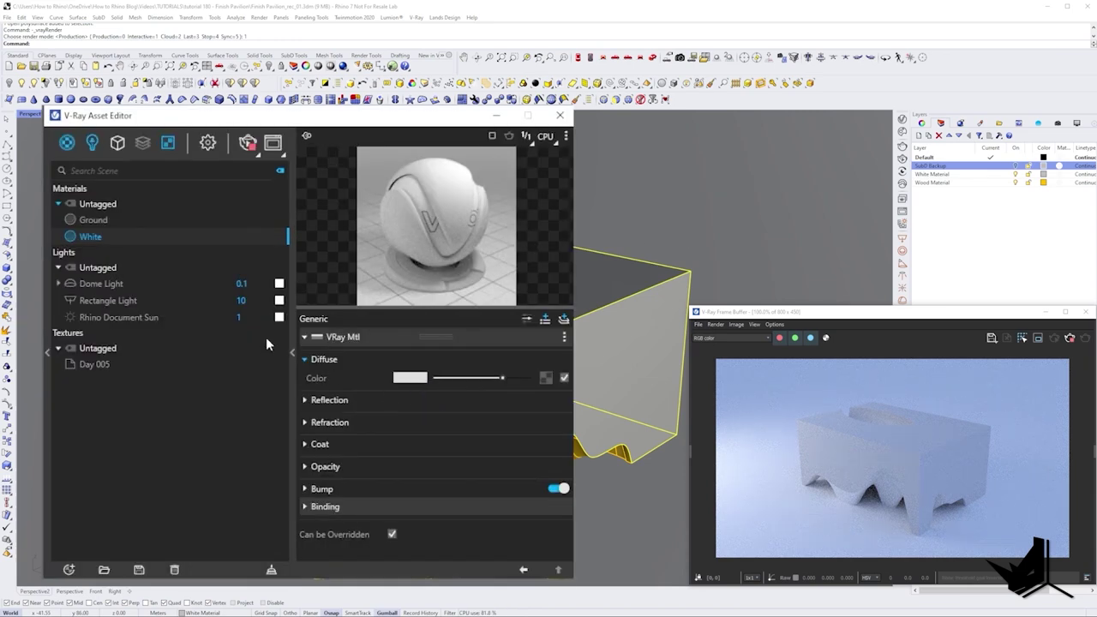
pyautogui.click(92, 220)
pyautogui.rightClick(417, 382)
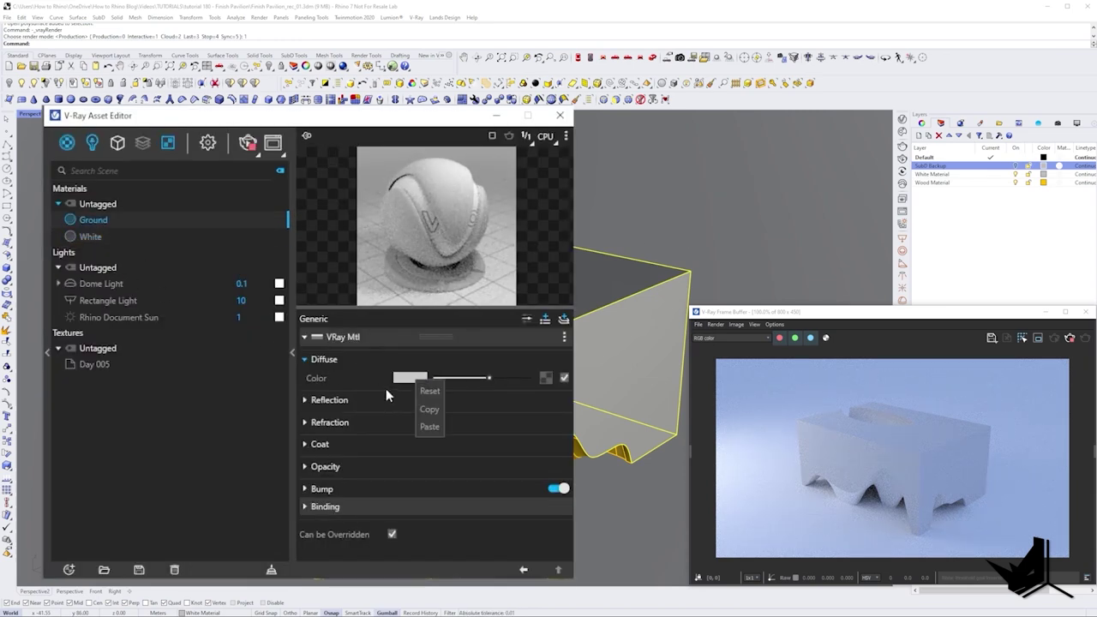
pyautogui.click(433, 426)
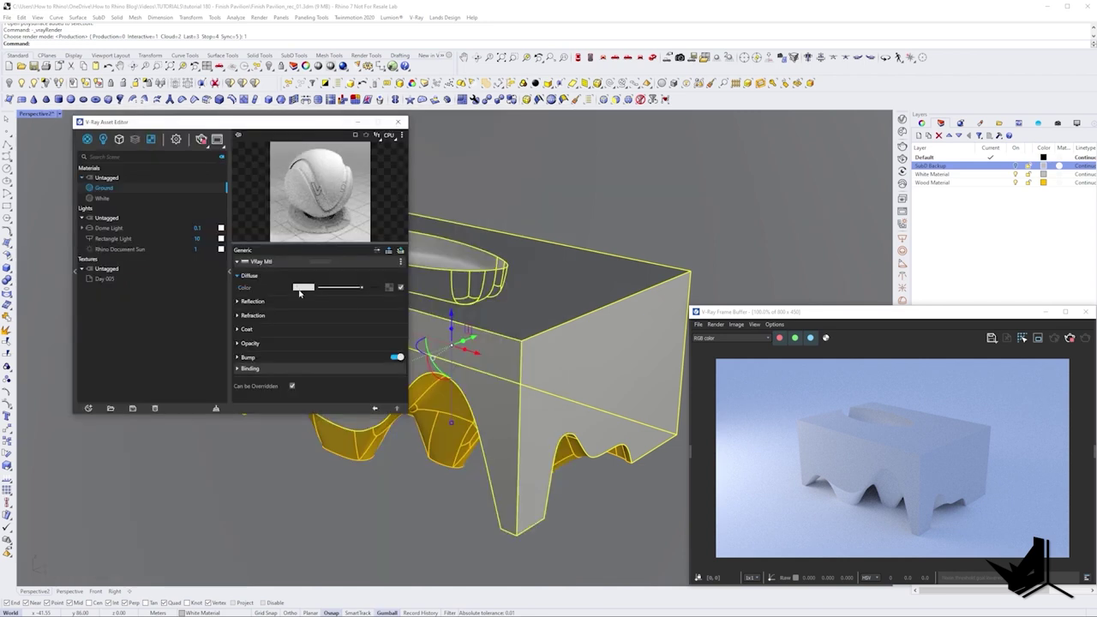
pyautogui.click(302, 288)
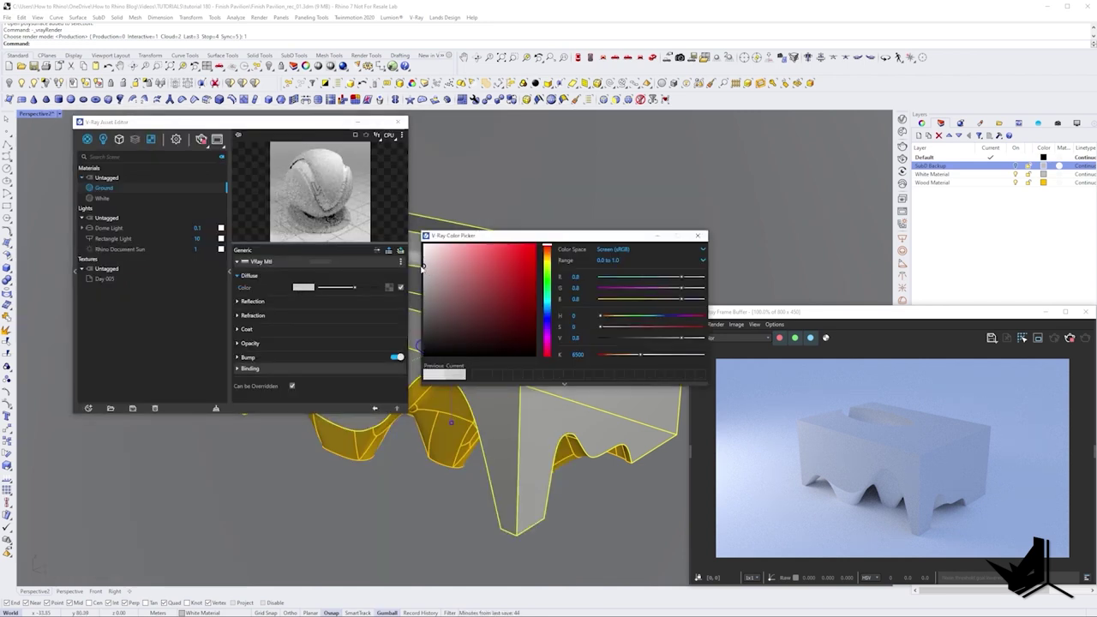
pyautogui.click(698, 235)
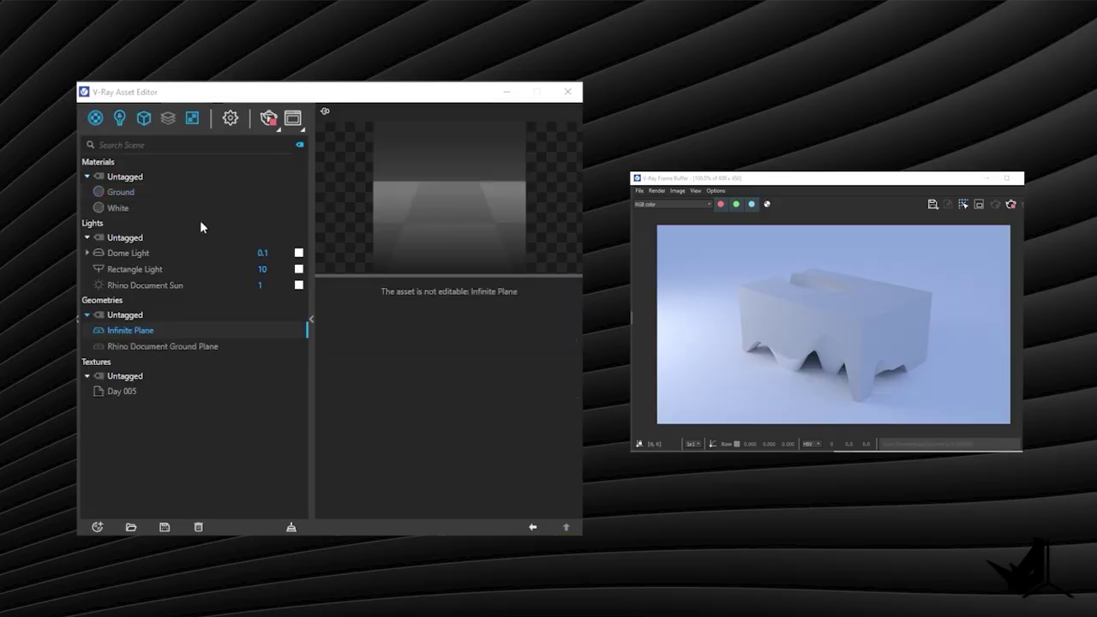
# Apply the Ground material to the infinite plane
pyautogui.click(118, 190)
pyautogui.rightClick(120, 192)
pyautogui.click(167, 217)
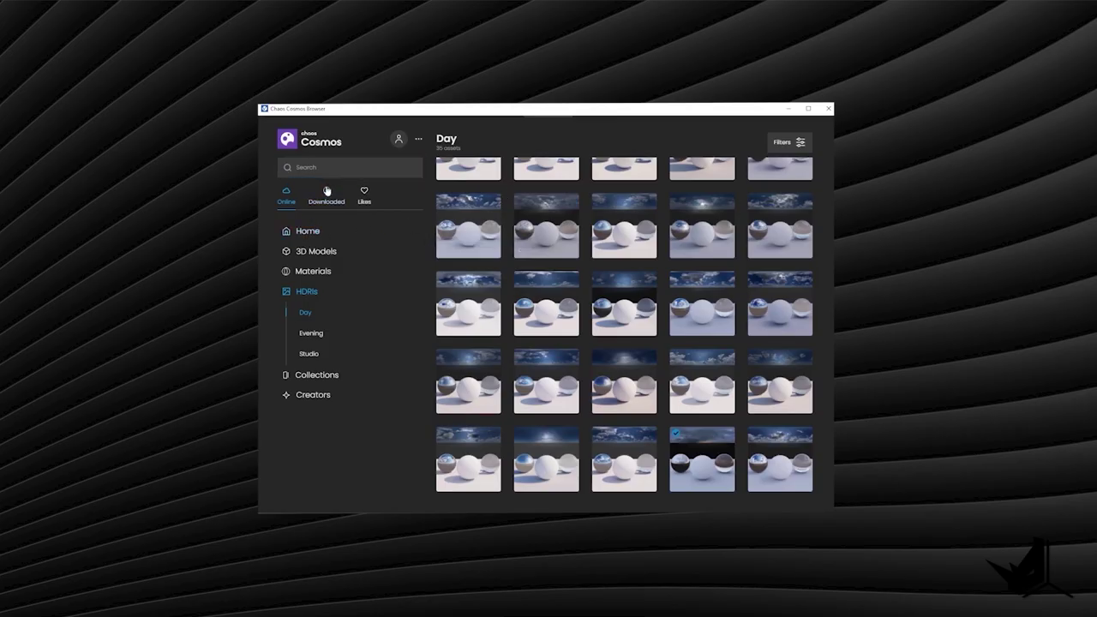
# Import the Maquette Wood A01 12cm material from the Wood category of the Chaos Cosmos material library
pyautogui.click(324, 273)
pyautogui.scroll(-5, 374, 343)
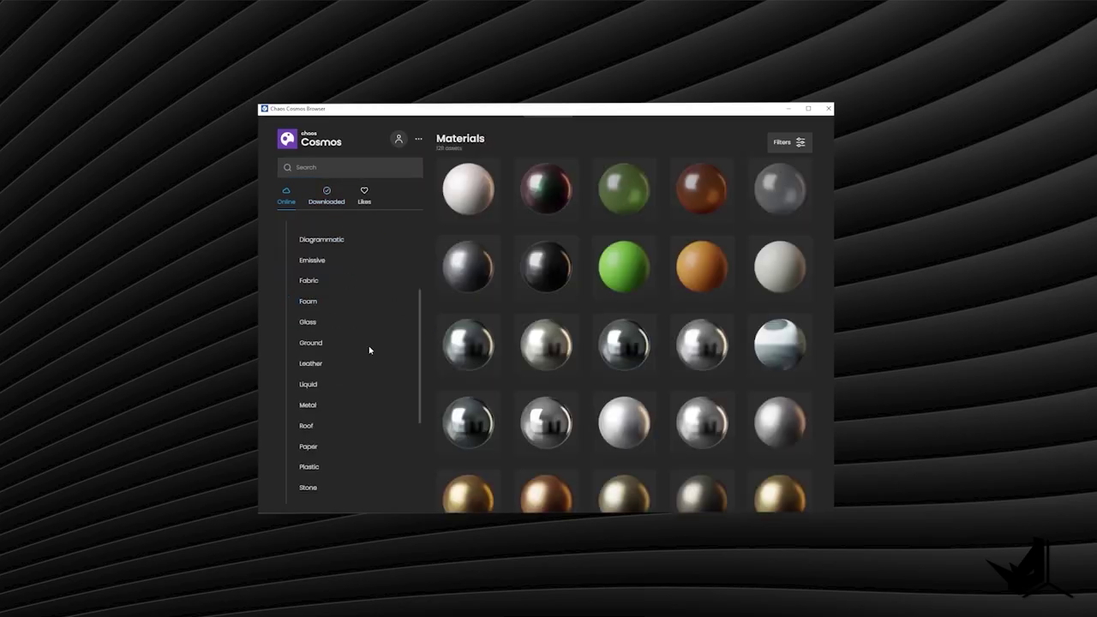
pyautogui.click(308, 485)
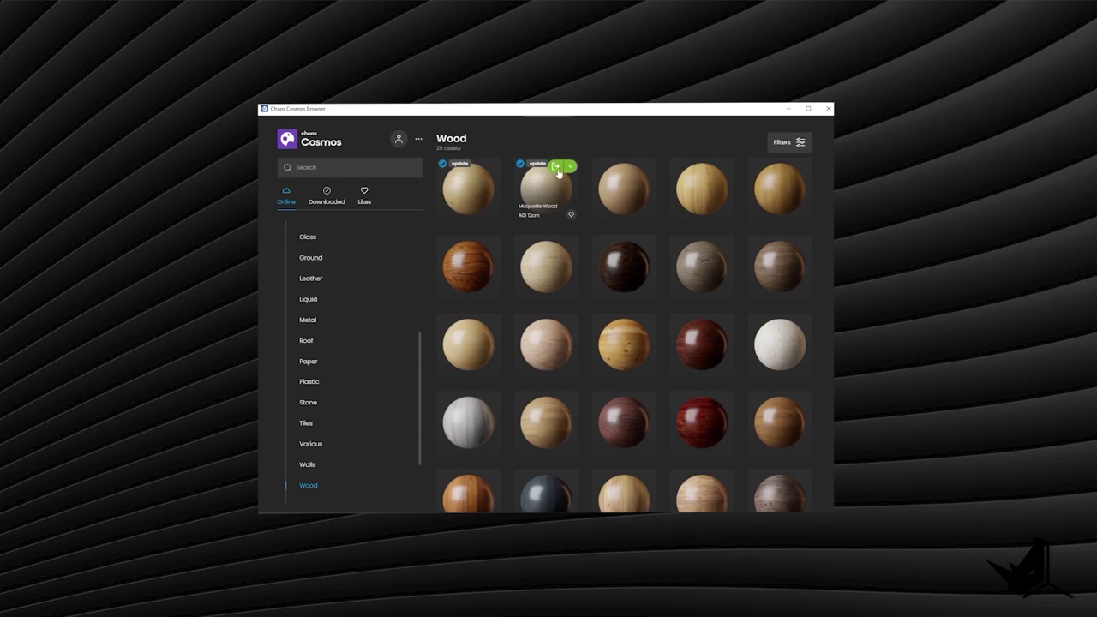
pyautogui.click(557, 167)
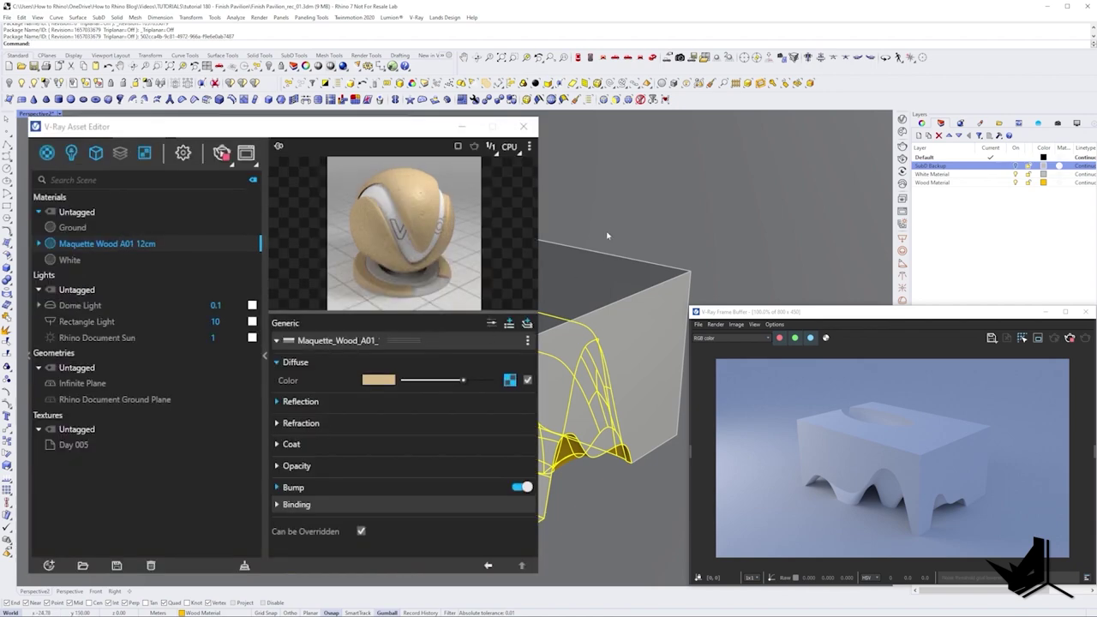
# Apply Maquette Wood A01 12cm to the selected wavy inner part of the pavilion and check it closely in the render
pyautogui.rightClick(118, 243)
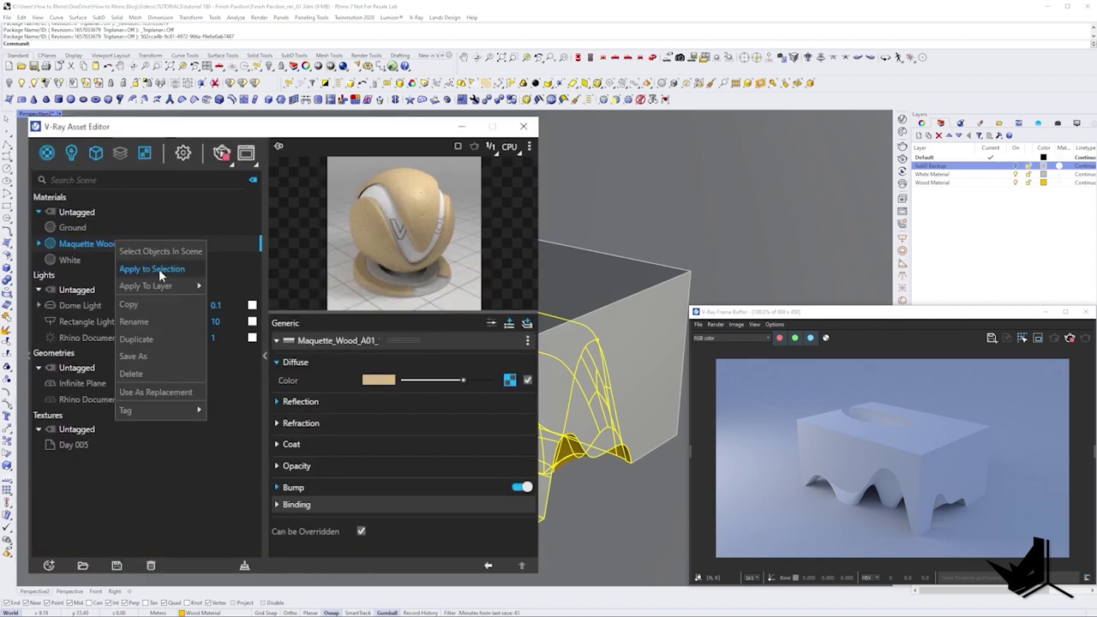
pyautogui.click(152, 269)
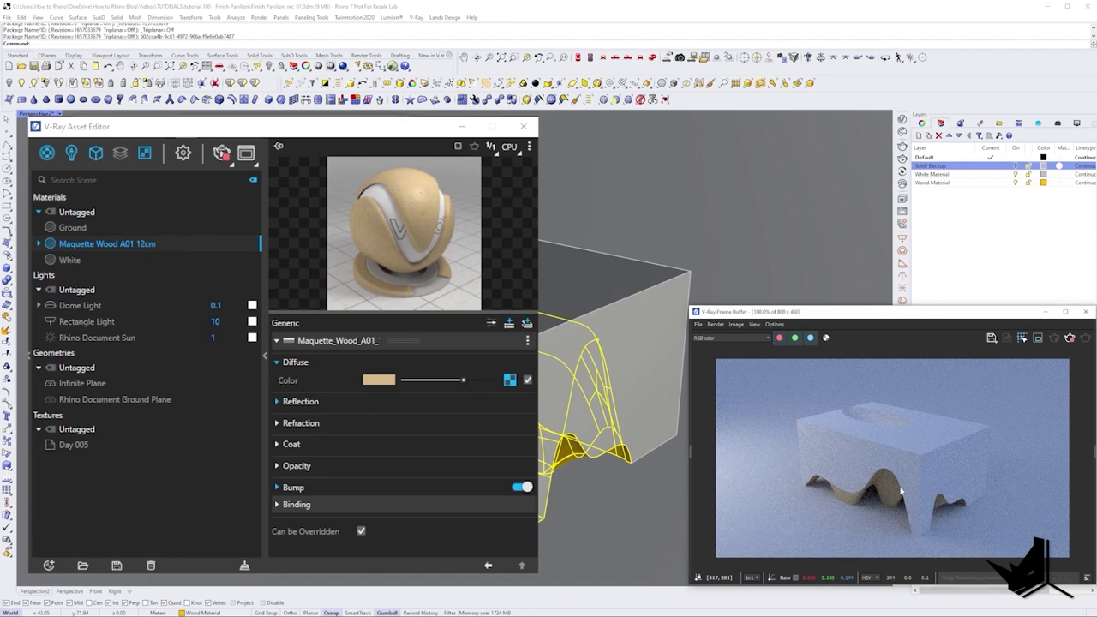
pyautogui.scroll(3, 860, 522)
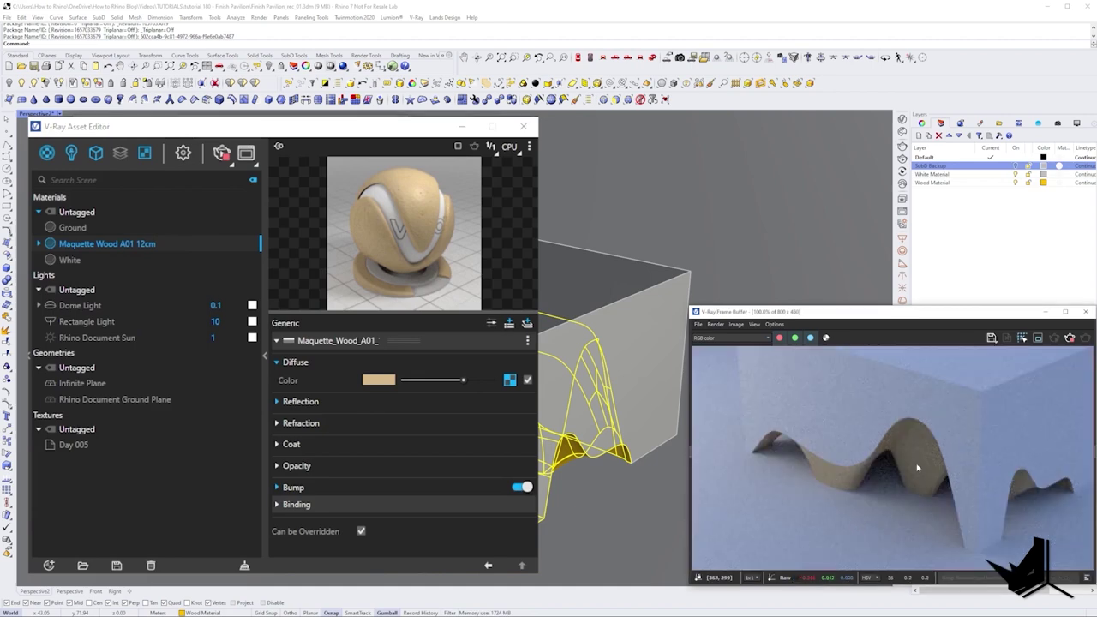
pyautogui.scroll(-3, 910, 484)
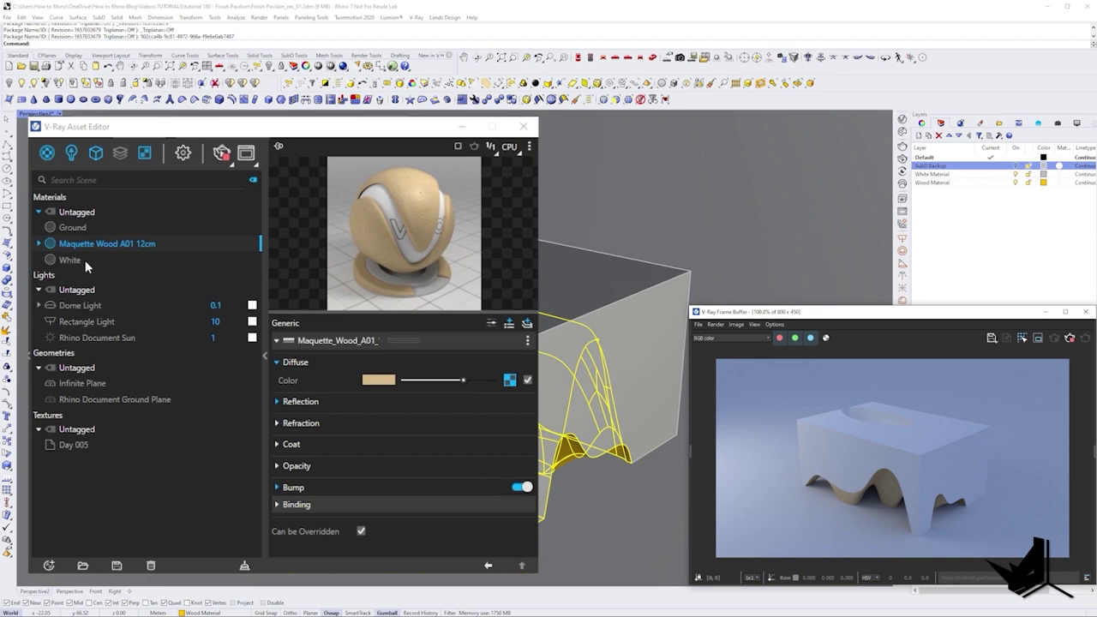
# Try raising the dome light's intensity to 0.2
pyautogui.click(85, 305)
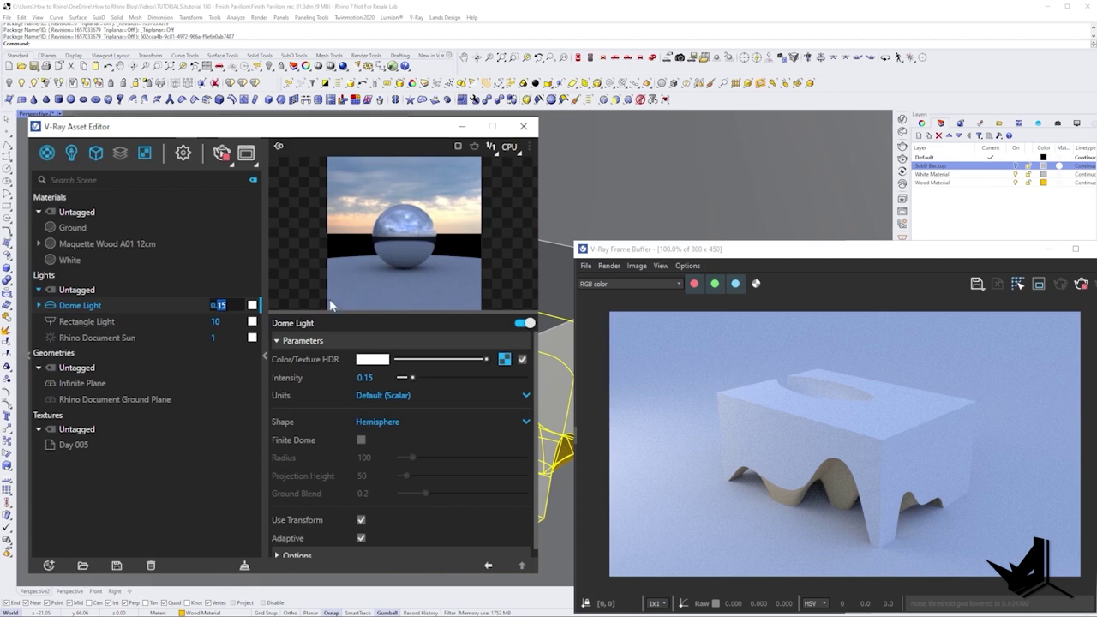
pyautogui.write('0.2')
pyautogui.press('Return')
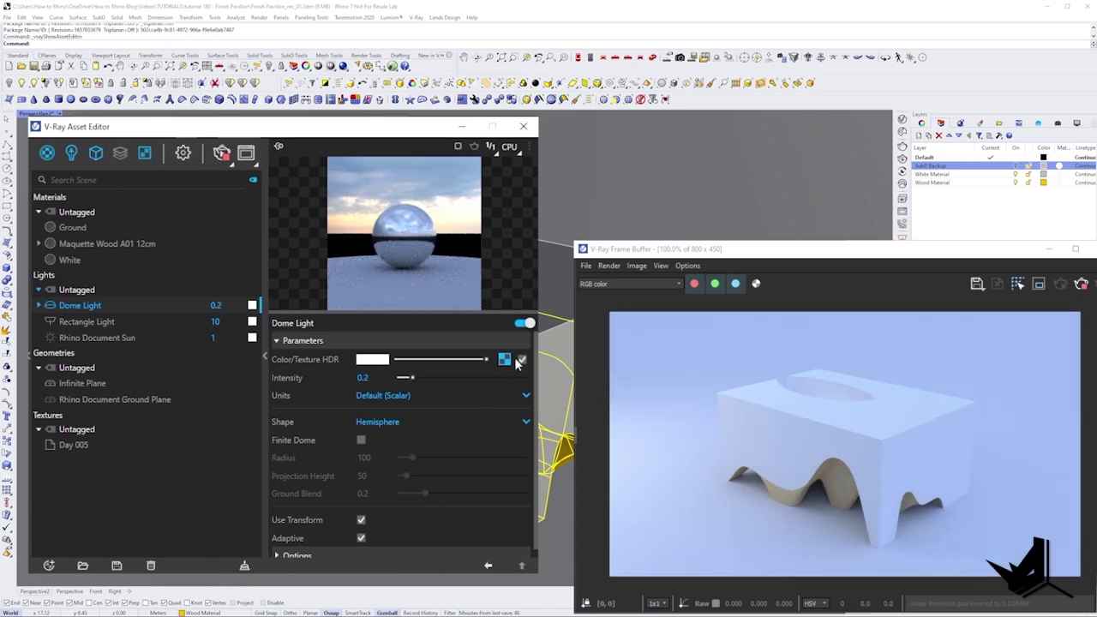
# Replace the dome light's HDRI texture with the tiergarten_4k.exr file from the HDRIs folder
pyautogui.click(504, 360)
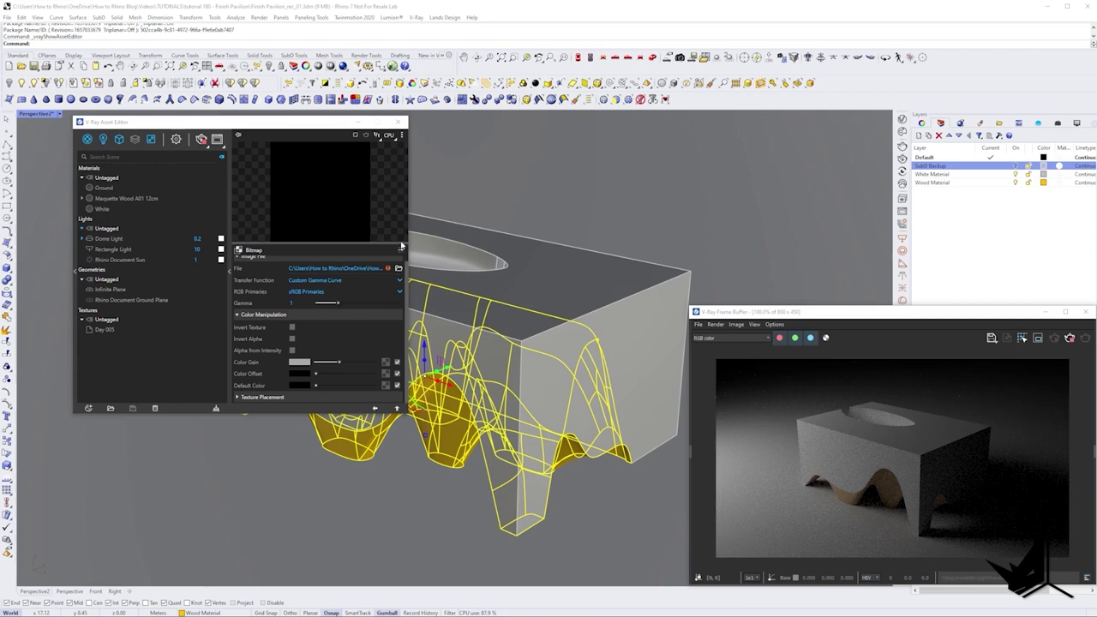
pyautogui.click(398, 271)
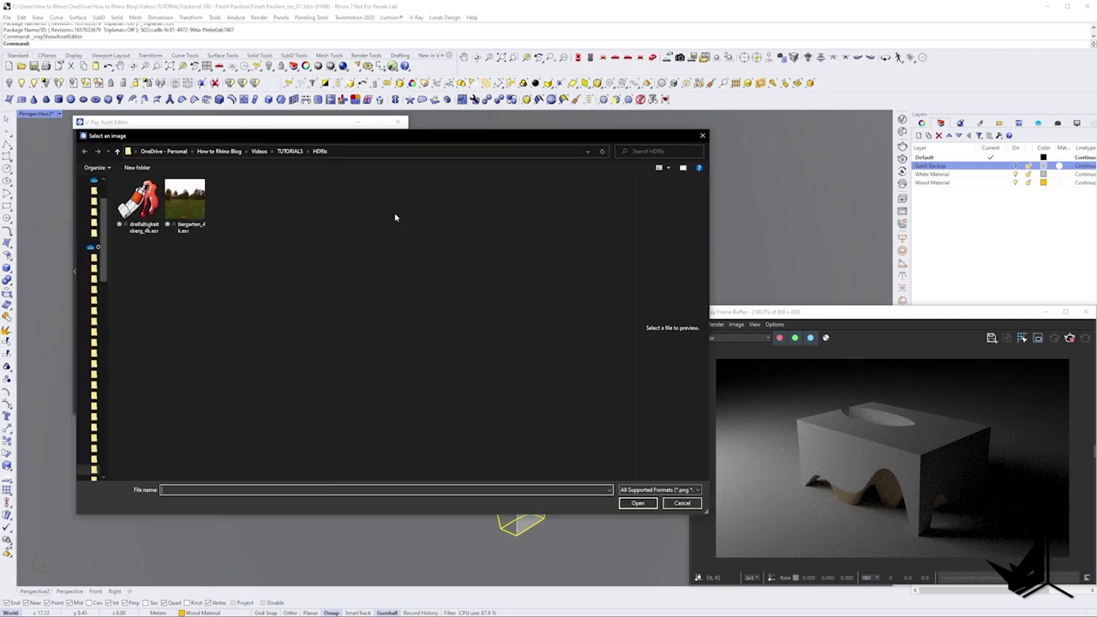
pyautogui.click(337, 151)
pyautogui.click(184, 202)
pyautogui.click(638, 503)
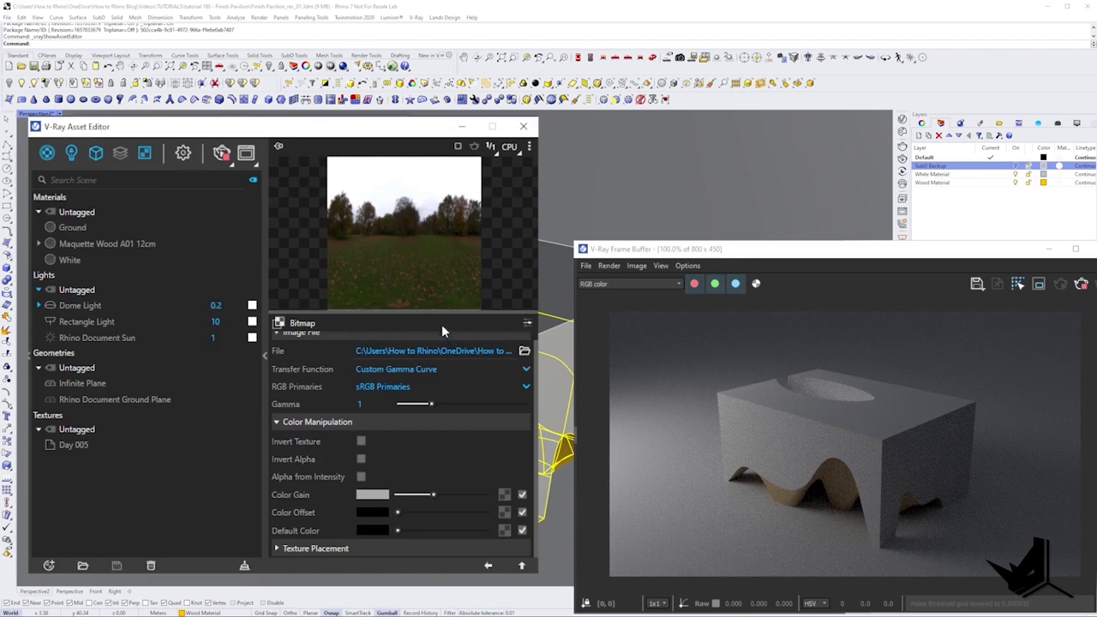
# Set the dome light's intensity to 1 and raise its HDRI texture's color gain to white
pyautogui.click(190, 305)
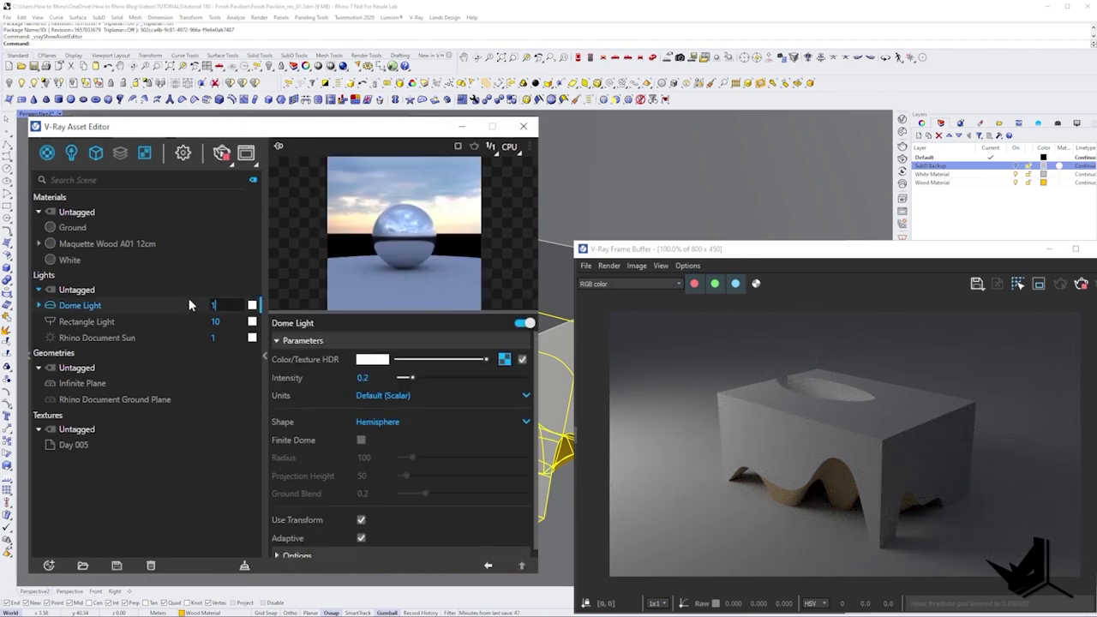
pyautogui.click(504, 359)
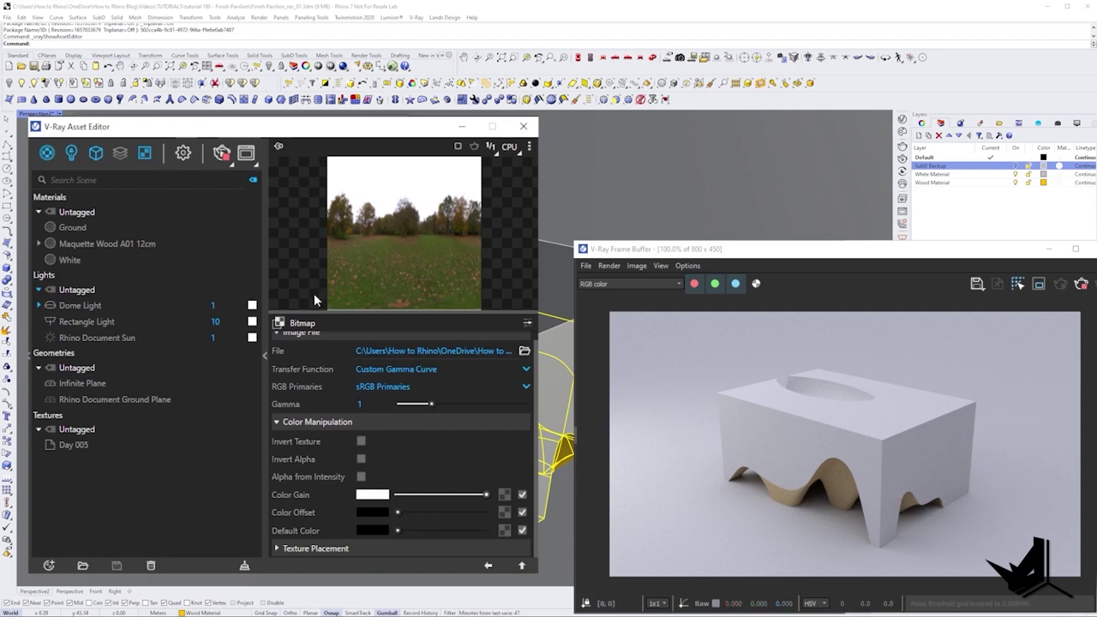
pyautogui.click(80, 305)
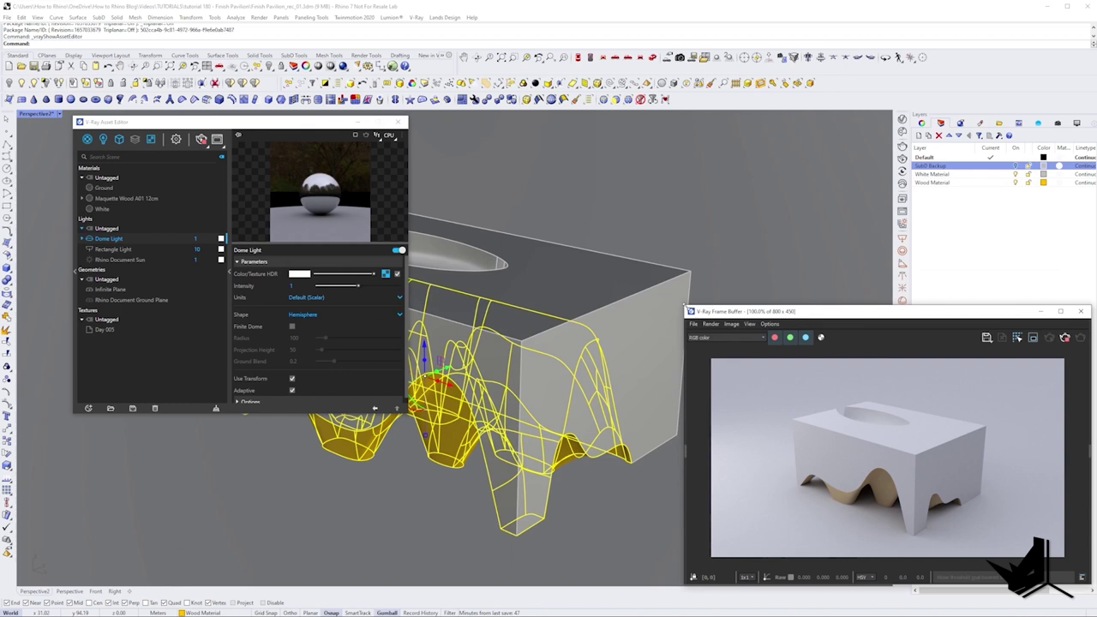
# Enlarge the frame buffer window and compare the render with the reference photo 2.jpg
pyautogui.moveTo(686, 305); pyautogui.dragTo(533, 202)
pyautogui.scroll(1, 803, 405)
pyautogui.hotkey('alt', 'Tab')
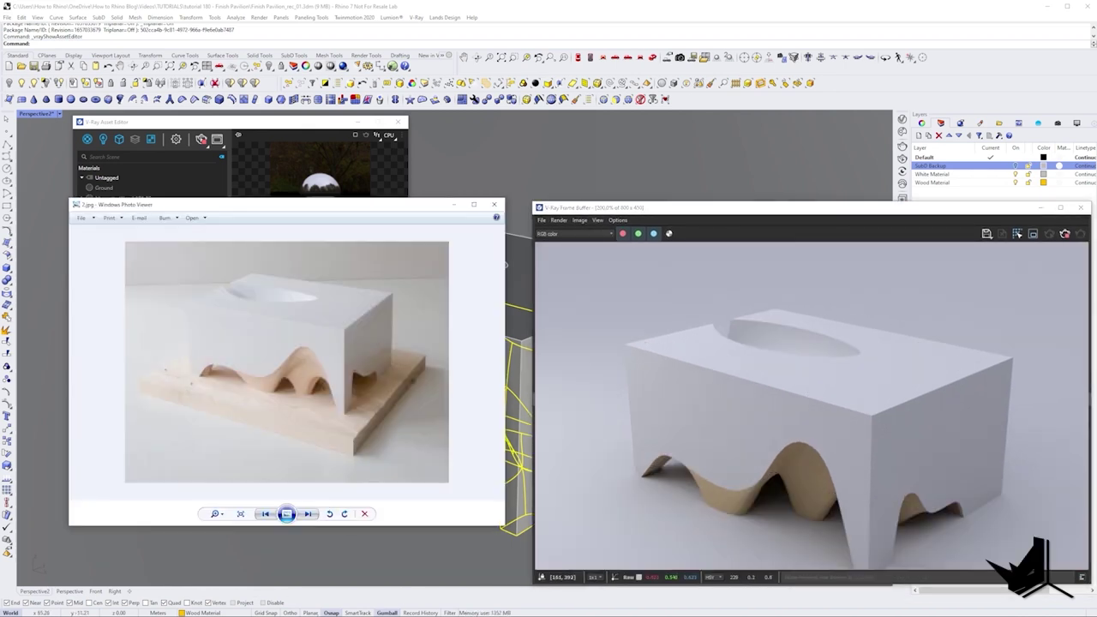
pyautogui.scroll(-1, 821, 426)
pyautogui.scroll(-1, 301, 326)
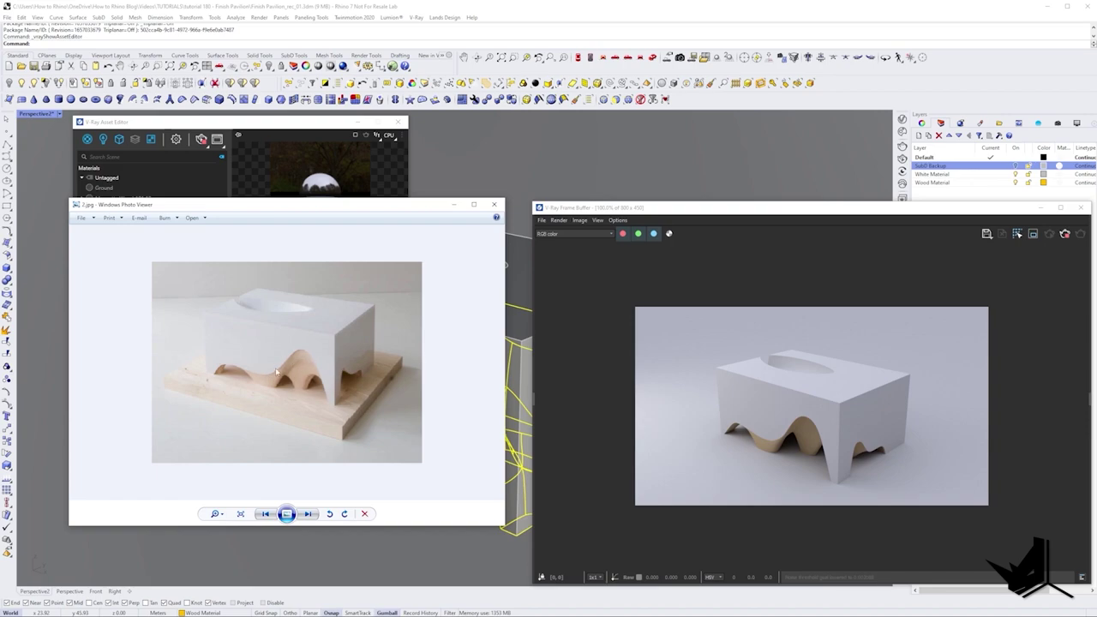
pyautogui.click(454, 204)
# Apply a box texture mapping of size 5 × 5 × 5 to the selected wood arches, placing its base beside their feet
pyautogui.scroll(5, 455, 360)
pyautogui.keyDown('shift'); pyautogui.moveTo(445, 428); pyautogui.dragTo(522, 401, button='right'); pyautogui.keyUp('shift')
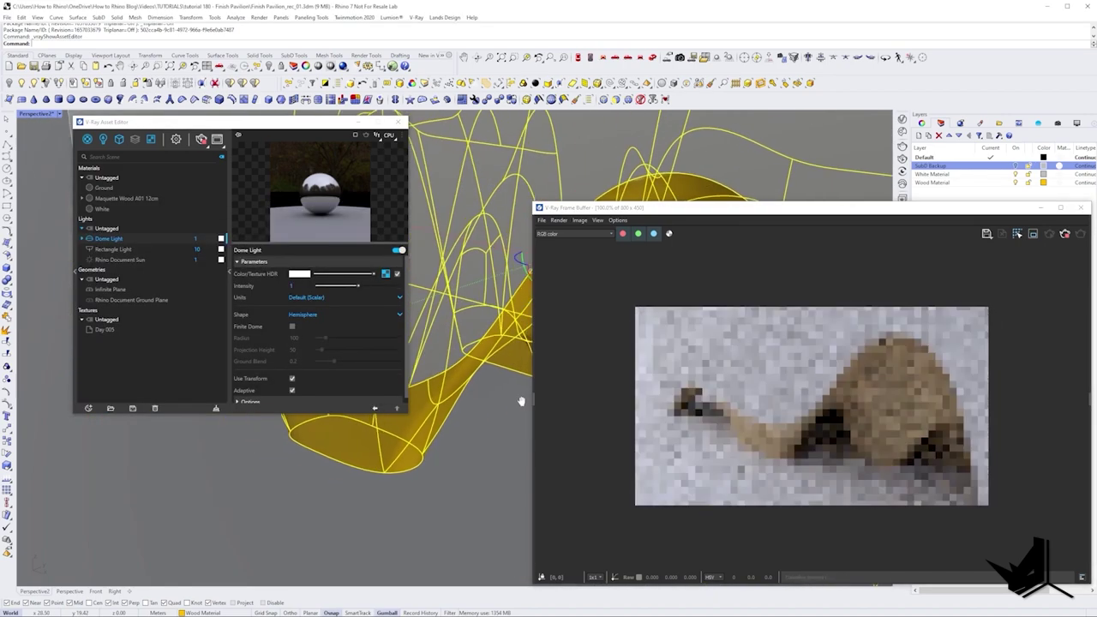
pyautogui.scroll(-8, 520, 401)
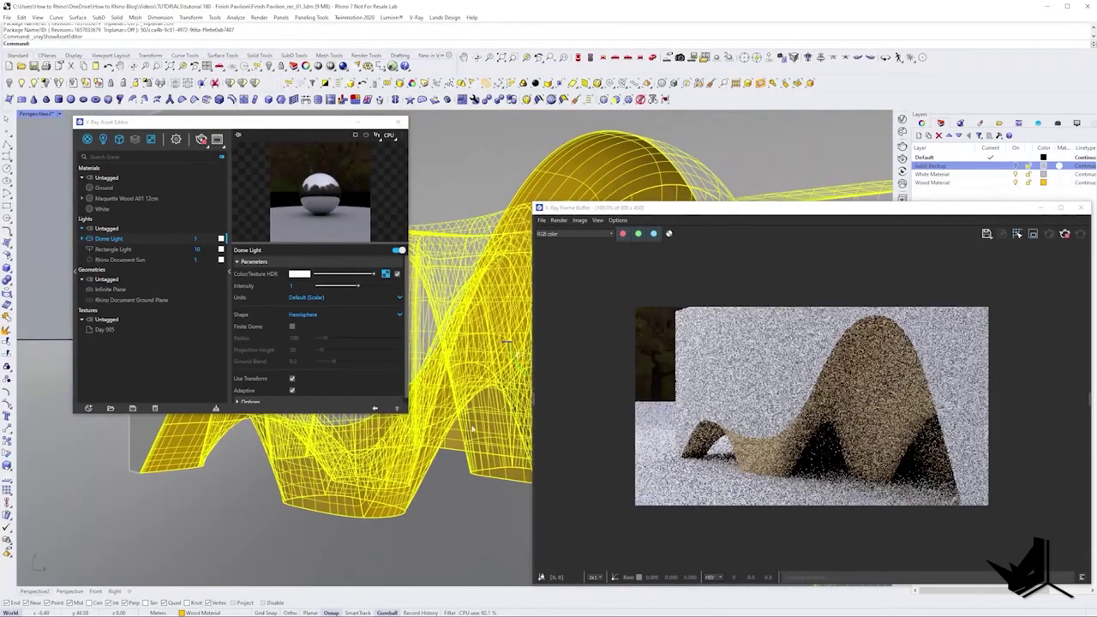
pyautogui.scroll(2, 914, 392)
pyautogui.scroll(-2, 816, 446)
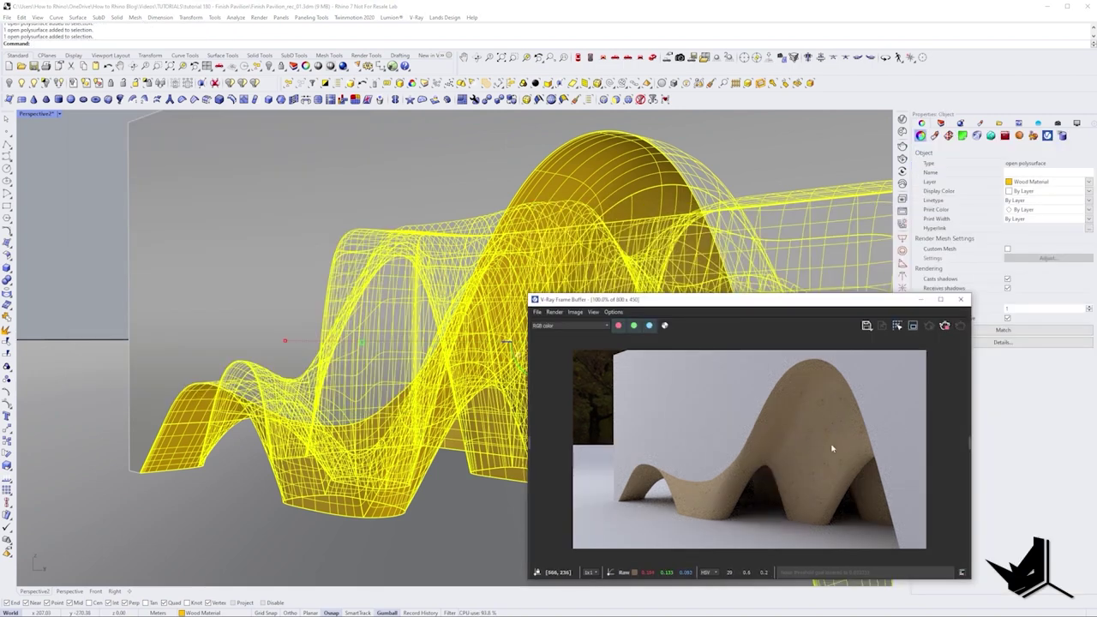
pyautogui.moveTo(801, 301); pyautogui.dragTo(293, 127)
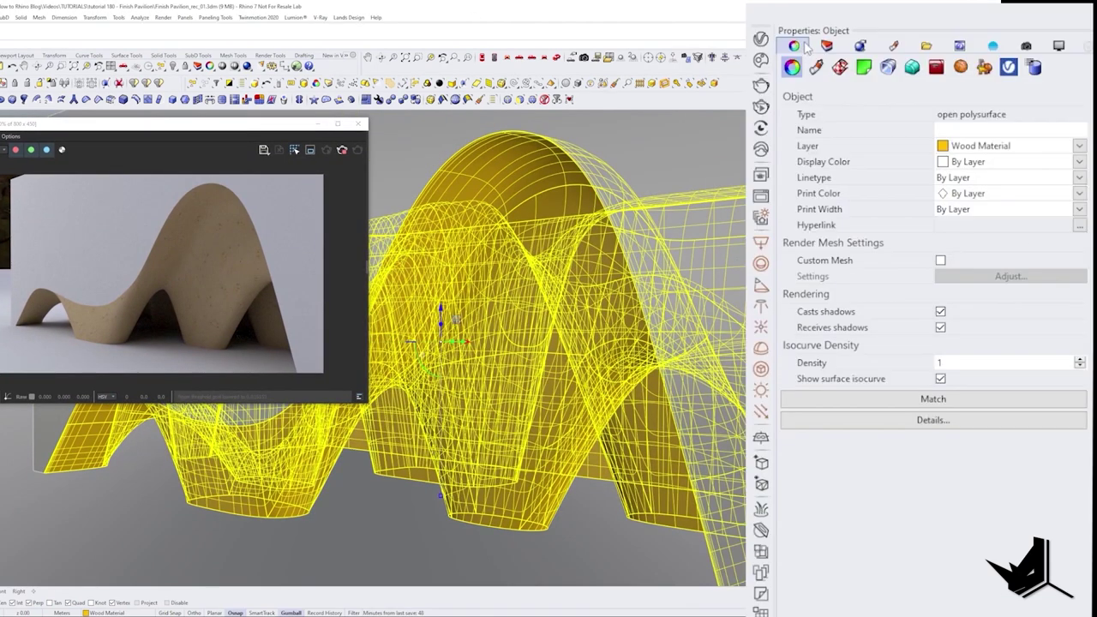
pyautogui.click(840, 67)
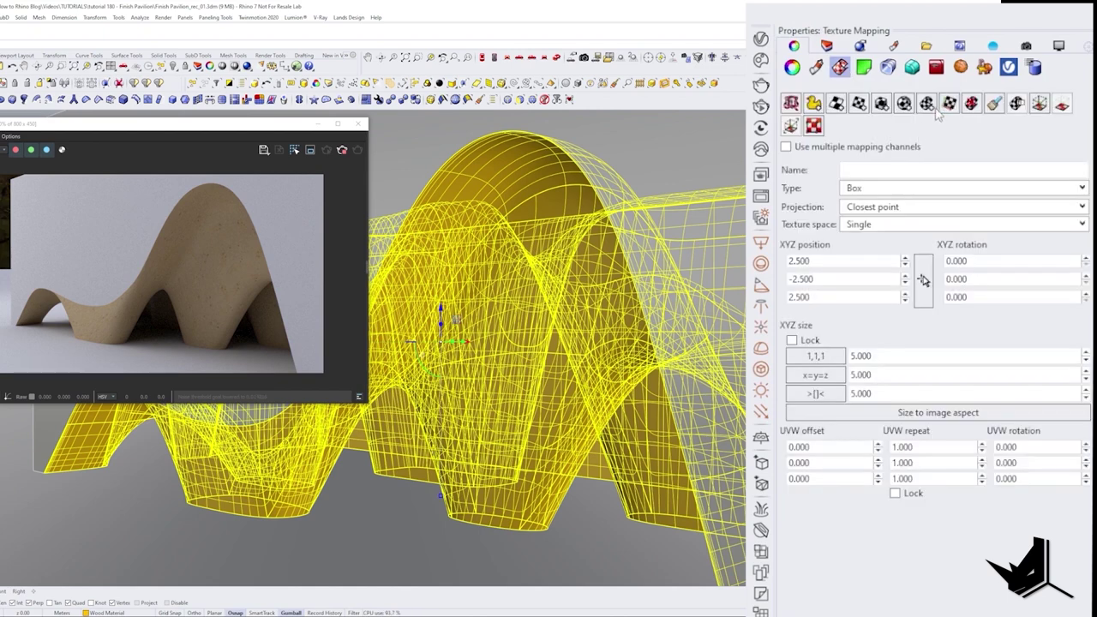
pyautogui.click(883, 106)
pyautogui.scroll(-4, 538, 414)
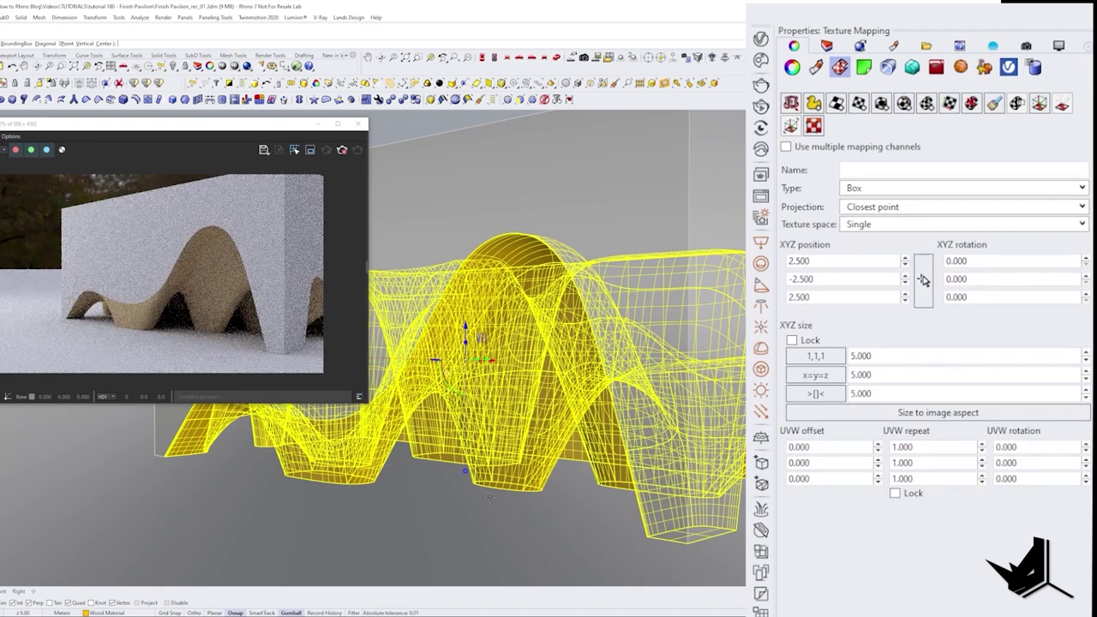
pyautogui.scroll(3, 485, 497)
pyautogui.click(538, 487)
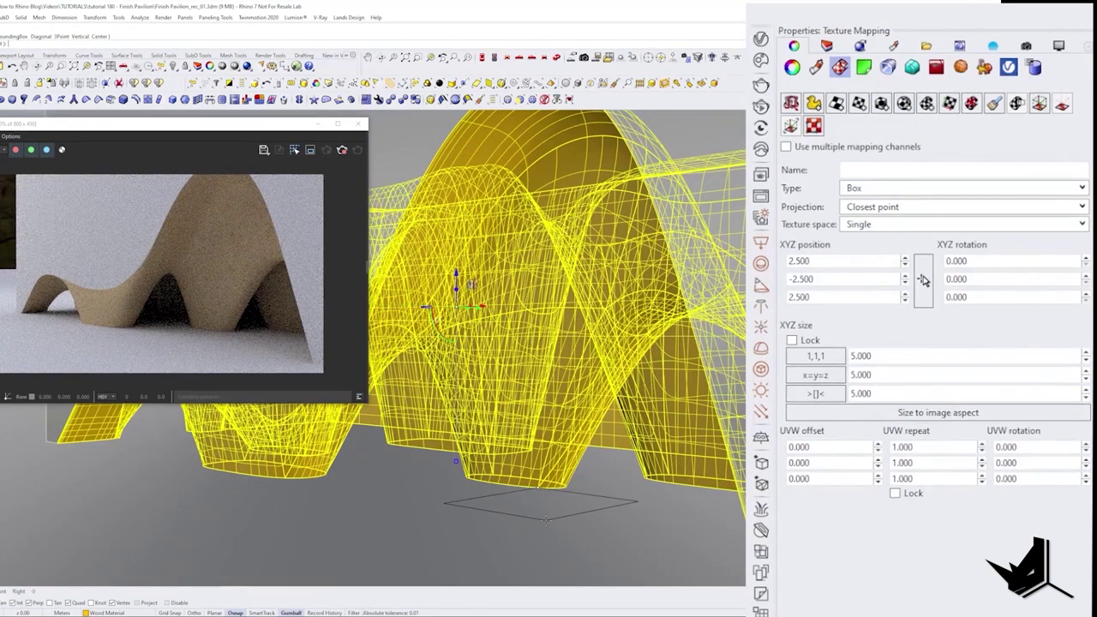
pyautogui.click(551, 522)
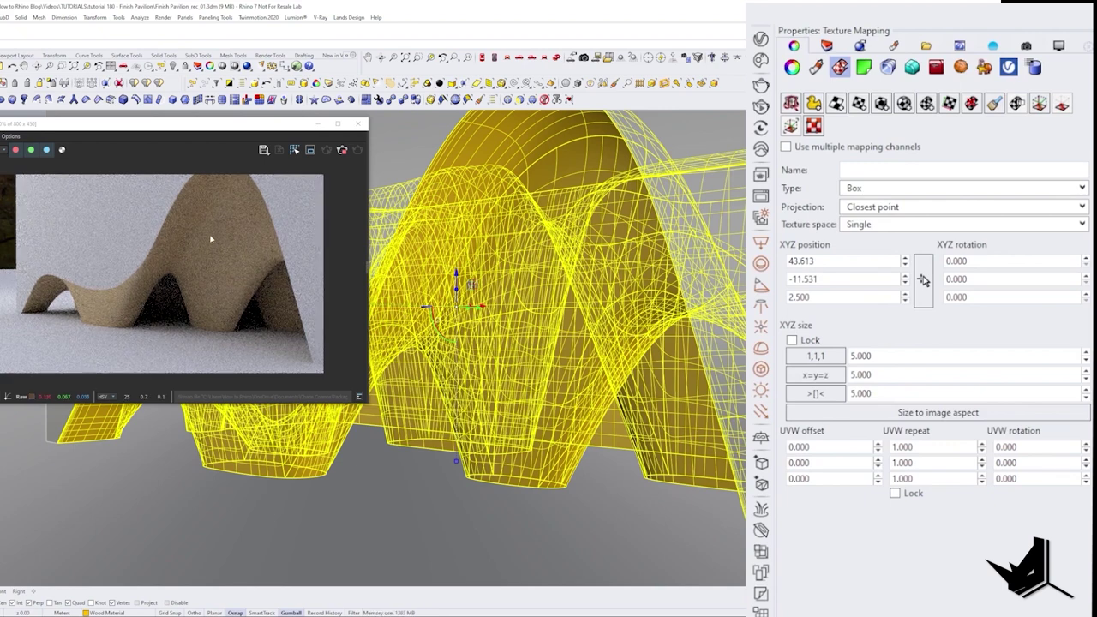
# Show the wood arches' box mapping widget and move it a short distance along the X axis
pyautogui.scroll(1, 219, 299)
pyautogui.scroll(-1, 226, 299)
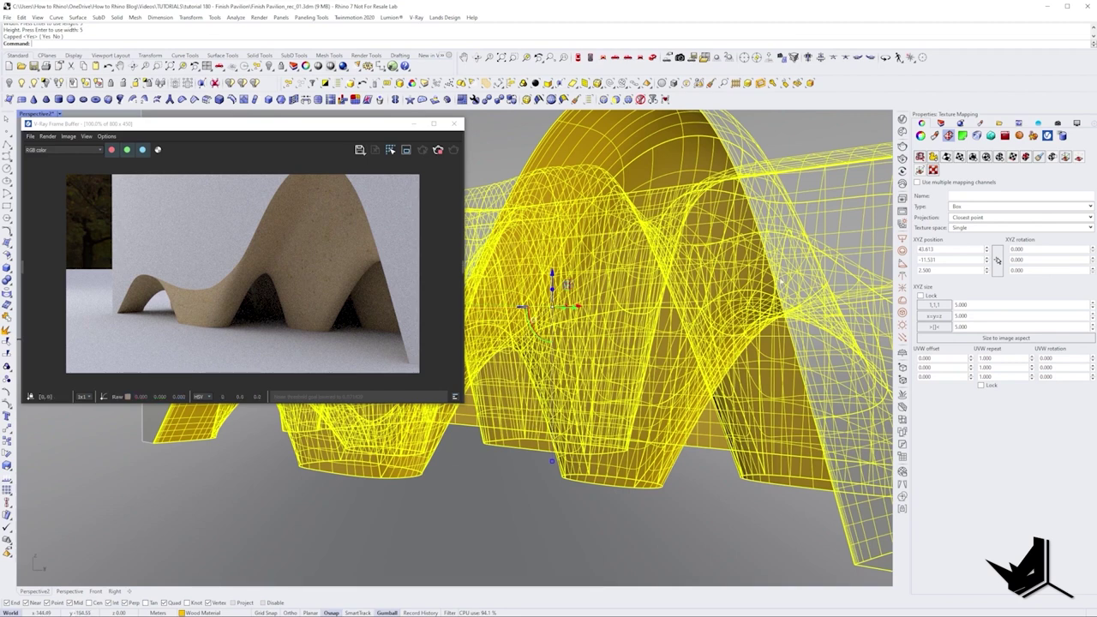
pyautogui.click(618, 416)
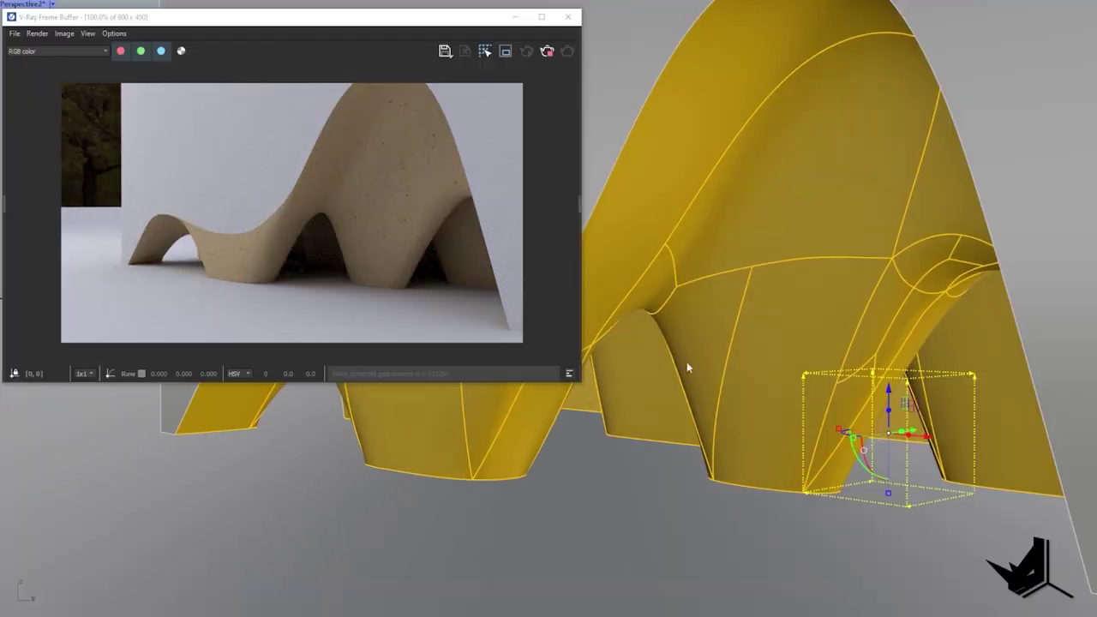
pyautogui.moveTo(930, 448); pyautogui.dragTo(886, 428)
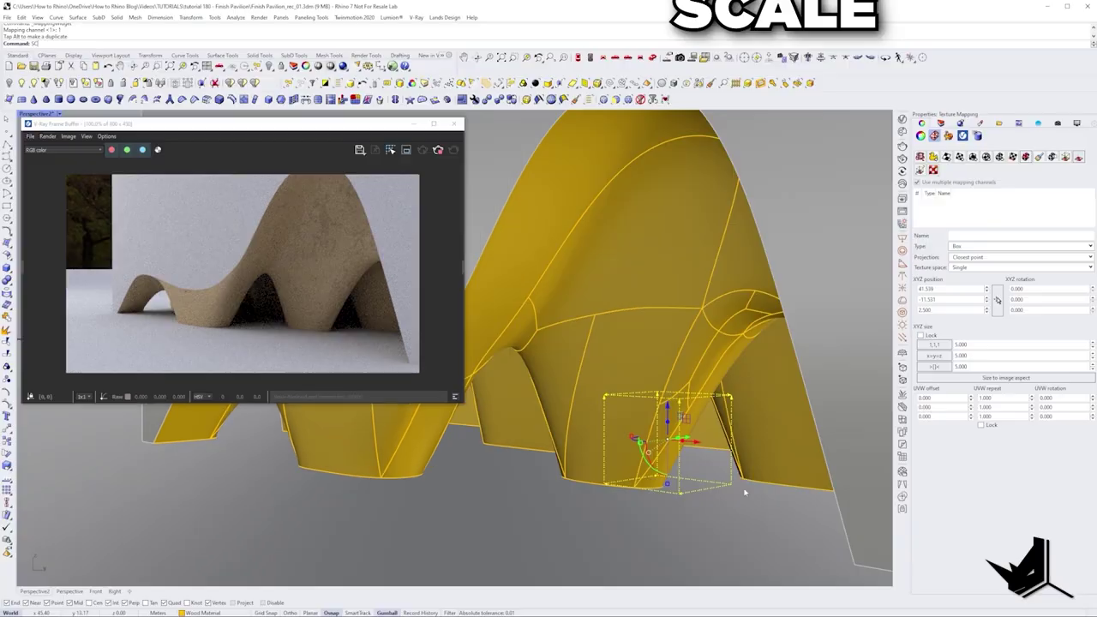
# Scale the box mapping widget by a factor of 5 from its lower corner to enlarge the wood grain
pyautogui.write('sc')
pyautogui.press('Return')
pyautogui.click(930, 487)
pyautogui.write('5')
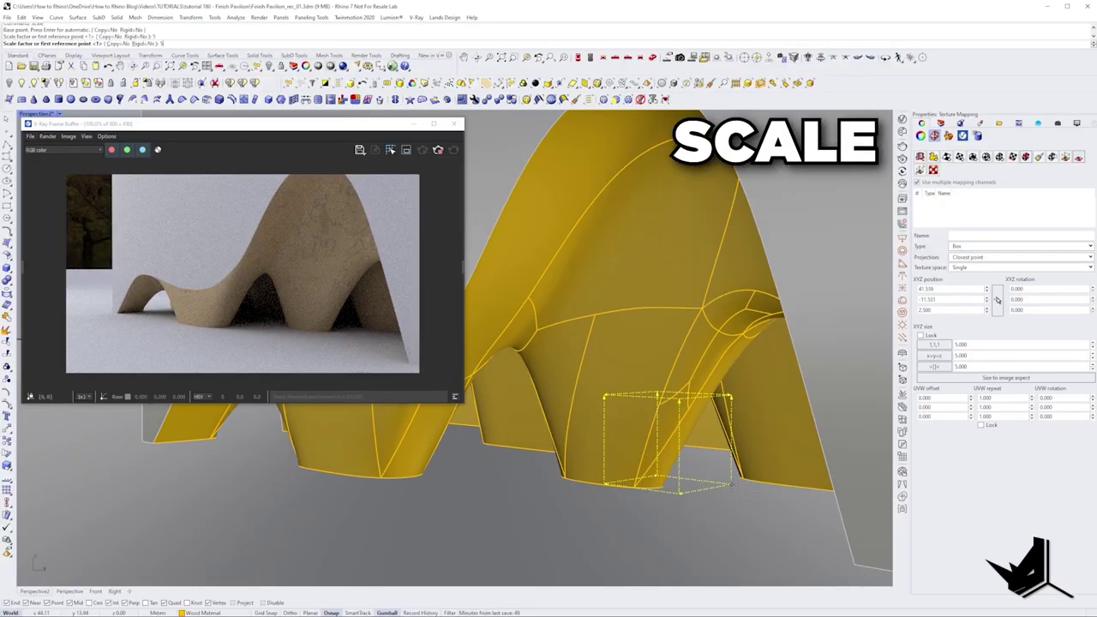
pyautogui.press('Return')
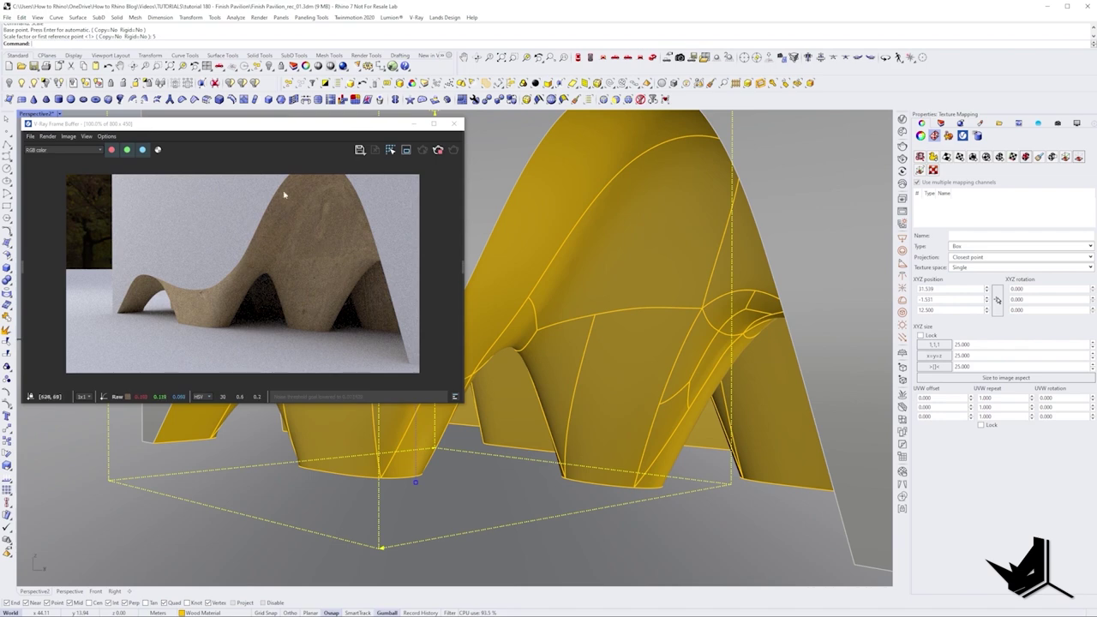
# Rescale the box mapping widget by a factor of 2 to refine the wood grain size
pyautogui.keyDown('shift'); pyautogui.moveTo(673, 475); pyautogui.dragTo(683, 481, button='right'); pyautogui.keyUp('shift')
pyautogui.press('Return')
pyautogui.press('Return')
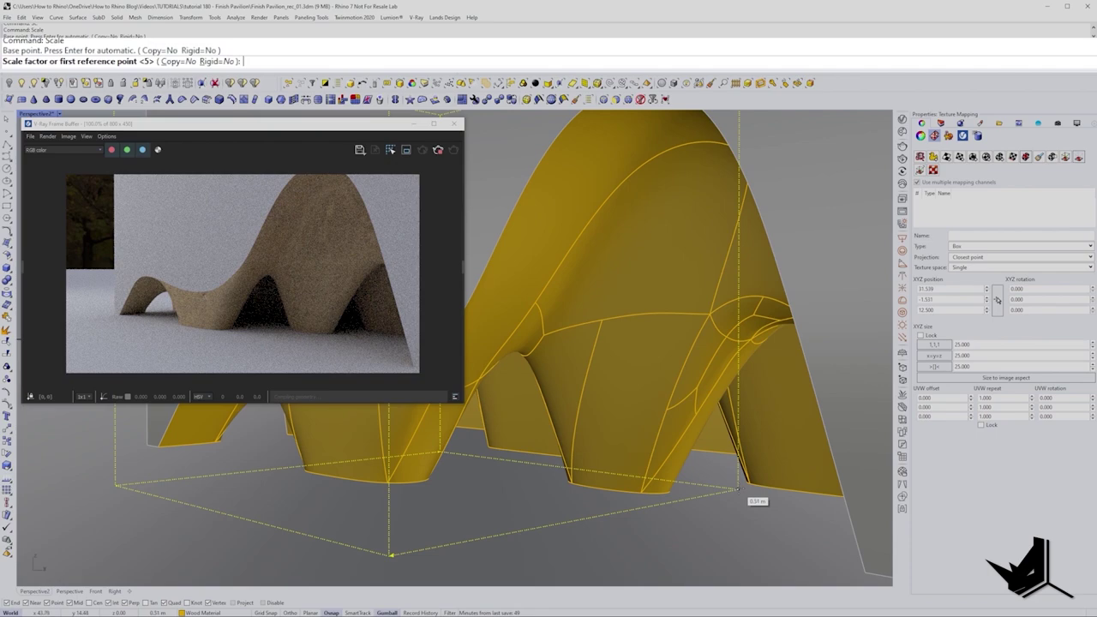
pyautogui.write('0.01')
pyautogui.press('Return')
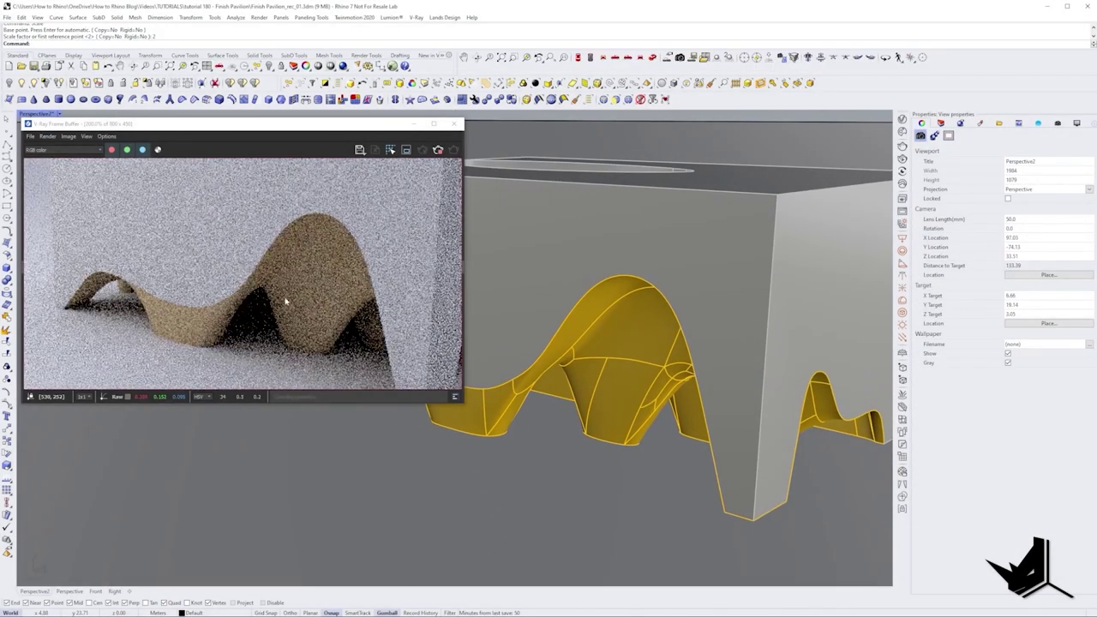
# Draw a rectangle on the ground around the pavilion's footprint and extrude it upward into a thin, capped base slab
pyautogui.scroll(-2, 285, 301)
pyautogui.scroll(1, 274, 296)
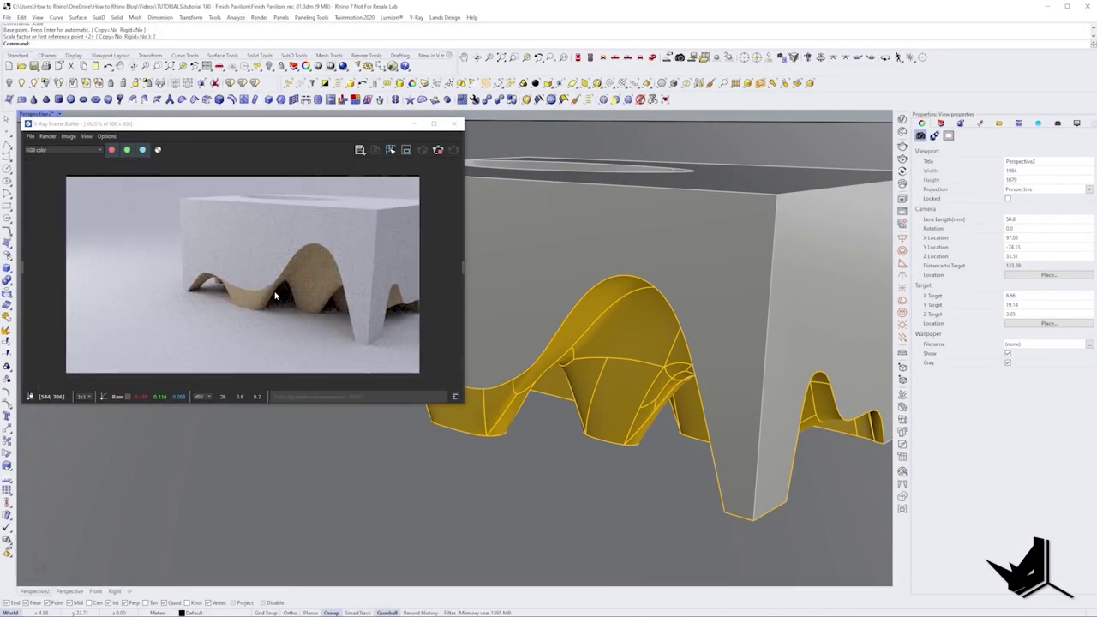
pyautogui.scroll(-1, 279, 294)
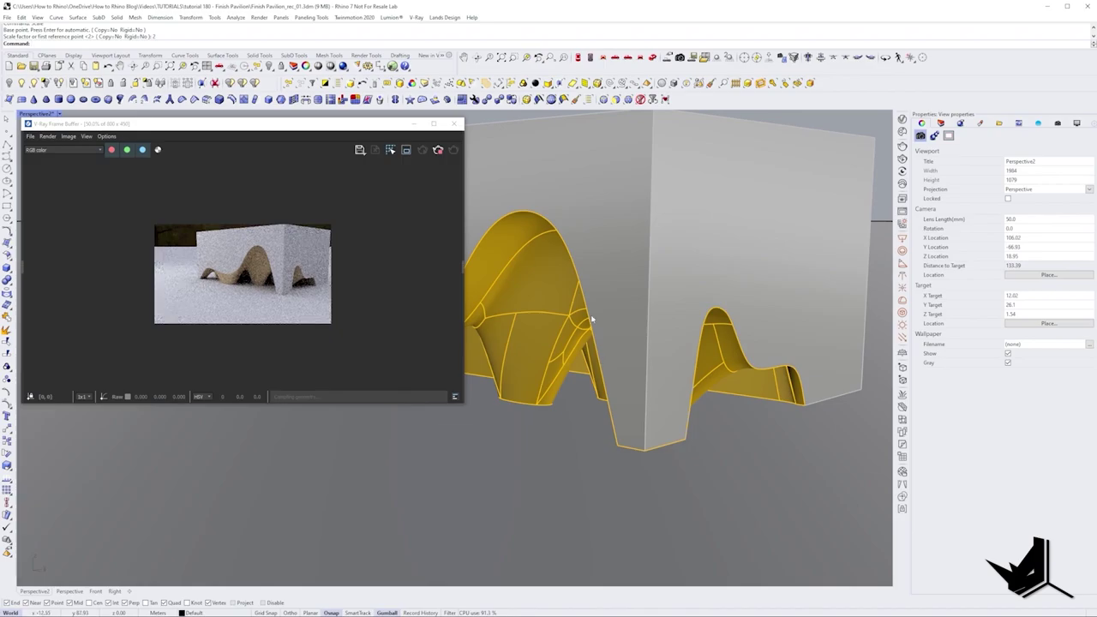
pyautogui.moveTo(591, 319); pyautogui.dragTo(674, 397, button='right')
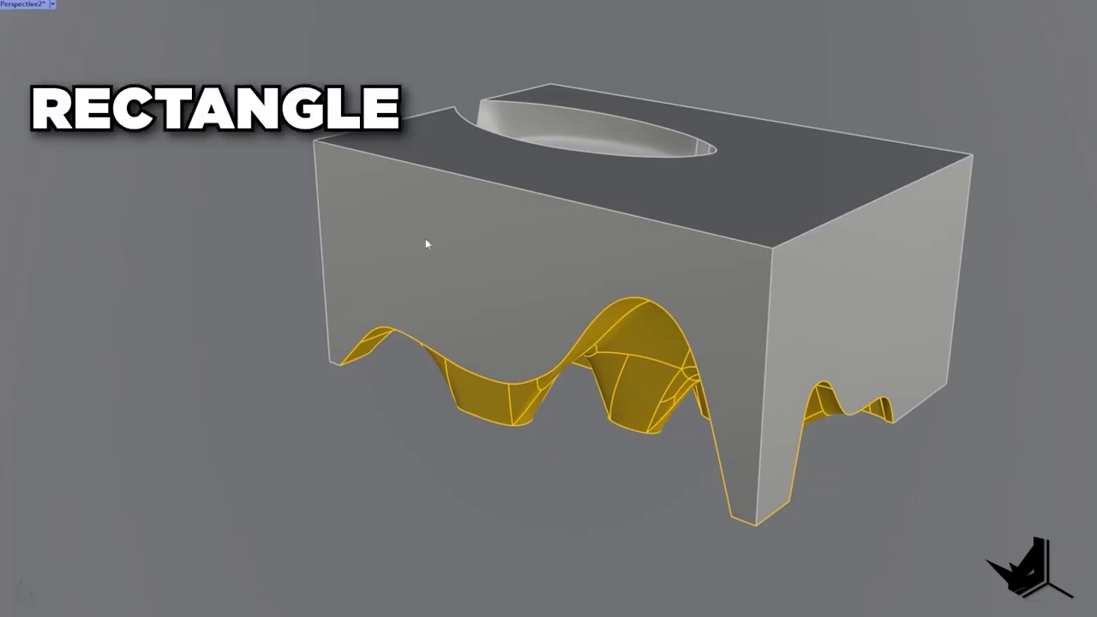
pyautogui.scroll(-3, 588, 259)
pyautogui.moveTo(587, 258); pyautogui.dragTo(590, 300, button='right')
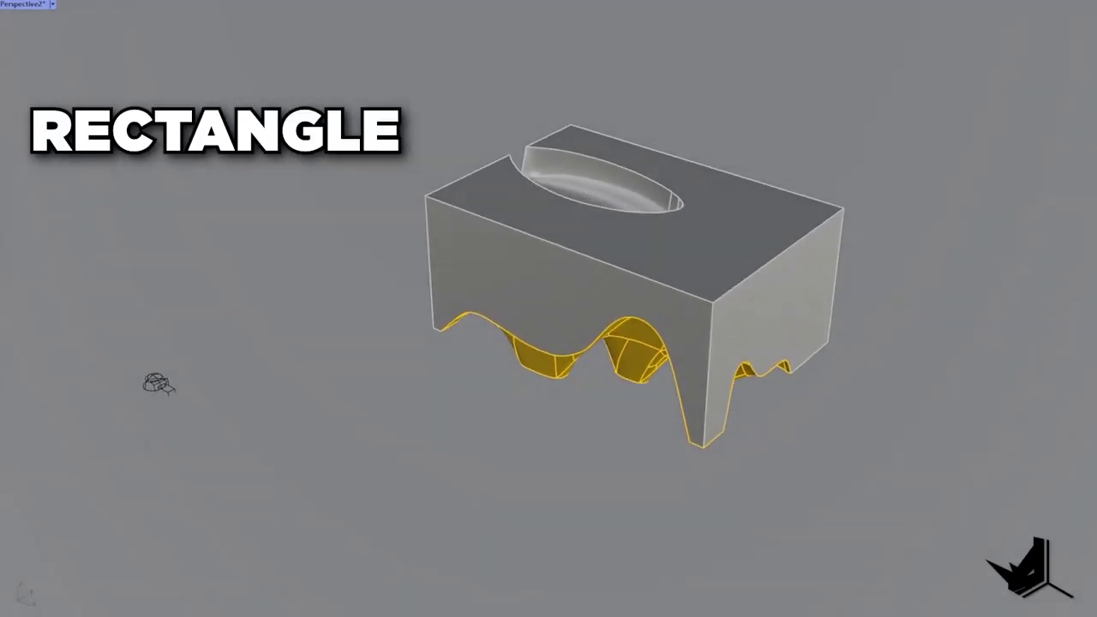
pyautogui.click(306, 329)
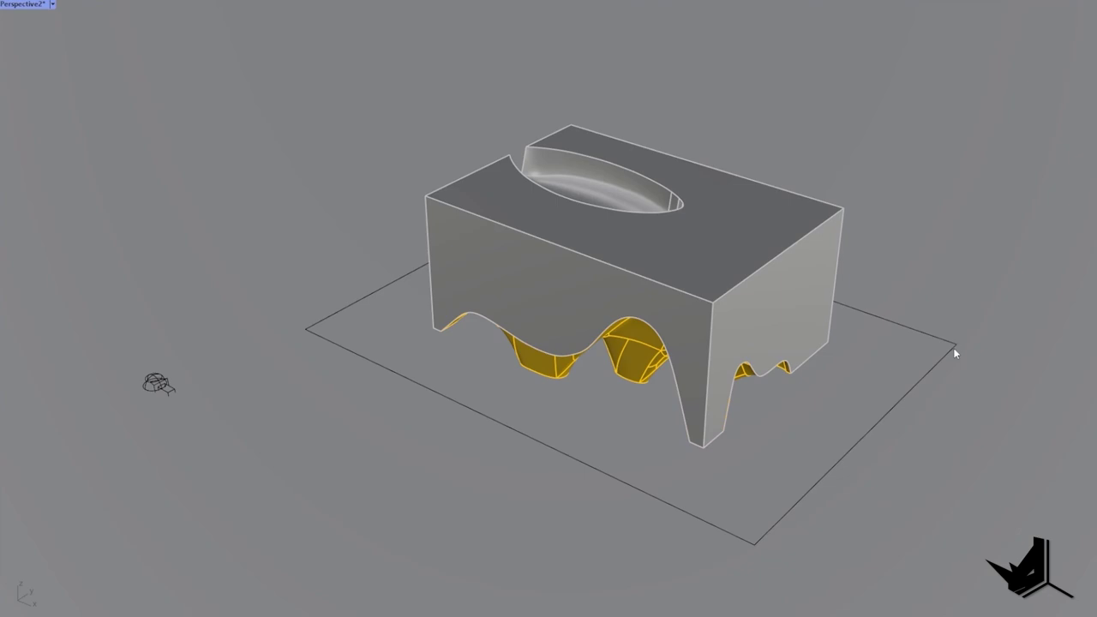
pyautogui.click(955, 345)
pyautogui.moveTo(818, 367); pyautogui.dragTo(793, 287, button='right')
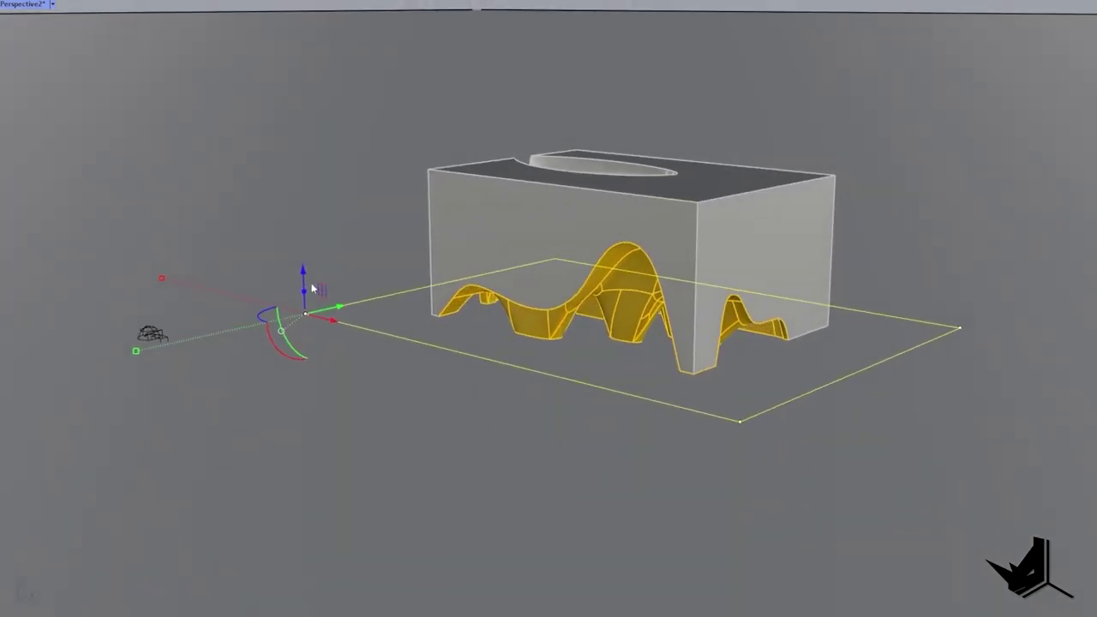
pyautogui.moveTo(313, 289); pyautogui.dragTo(307, 269)
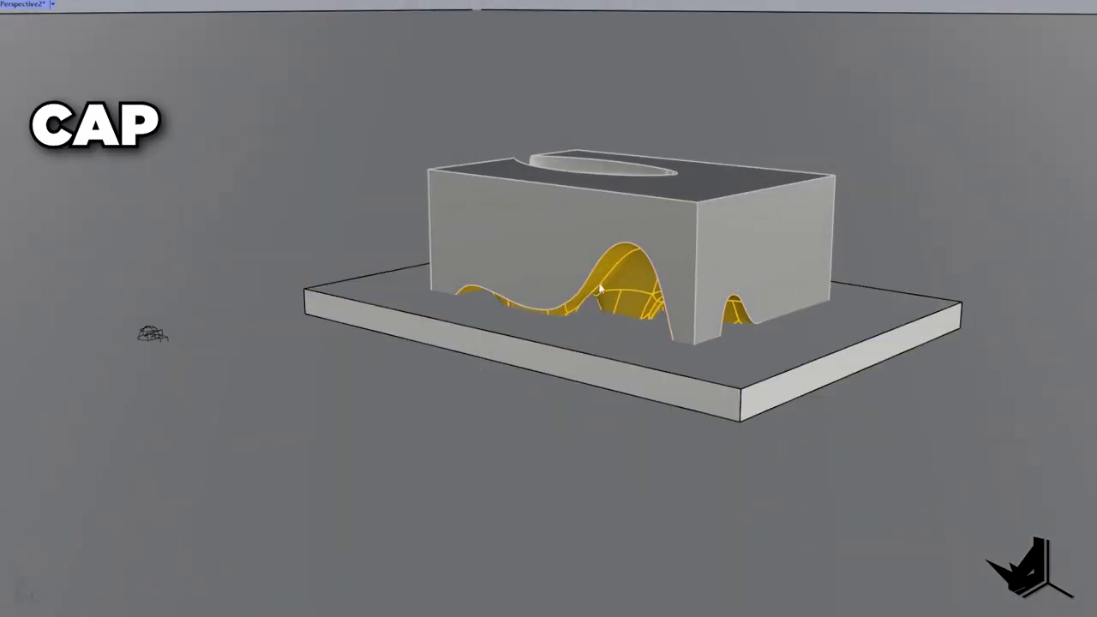
# Move the wood arches and white volume vertically onto the slab's top face, and compare the render with the reference photo
pyautogui.click(625, 289)
pyautogui.keyDown('shift'); pyautogui.click(816, 235); pyautogui.keyUp('shift')
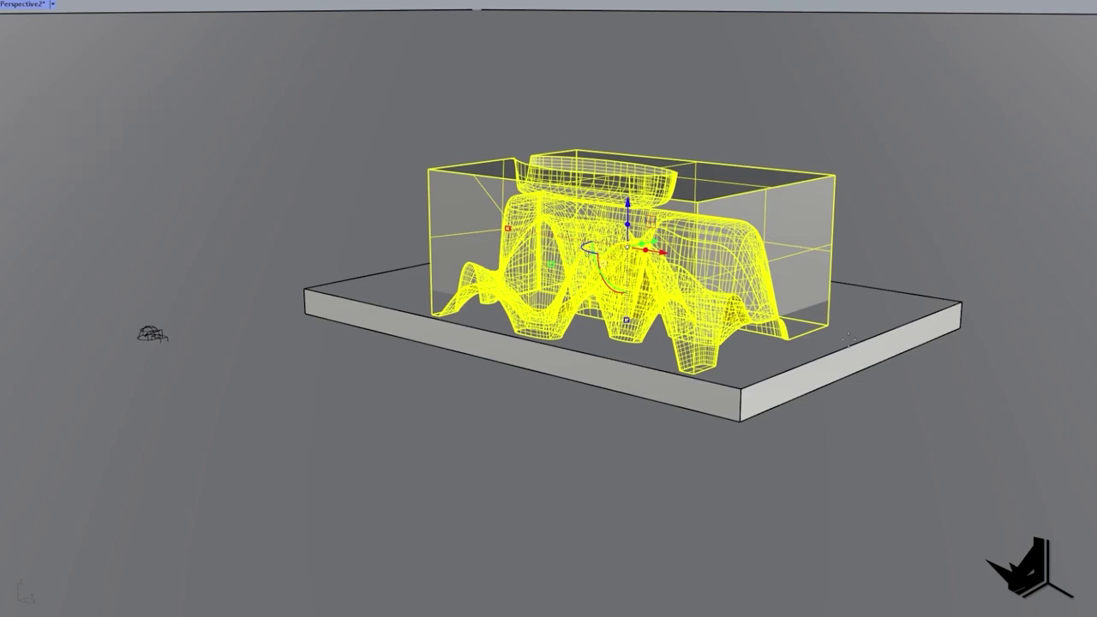
pyautogui.moveTo(858, 347); pyautogui.dragTo(652, 329, button='right')
pyautogui.hotkey('alt', 'Tab')
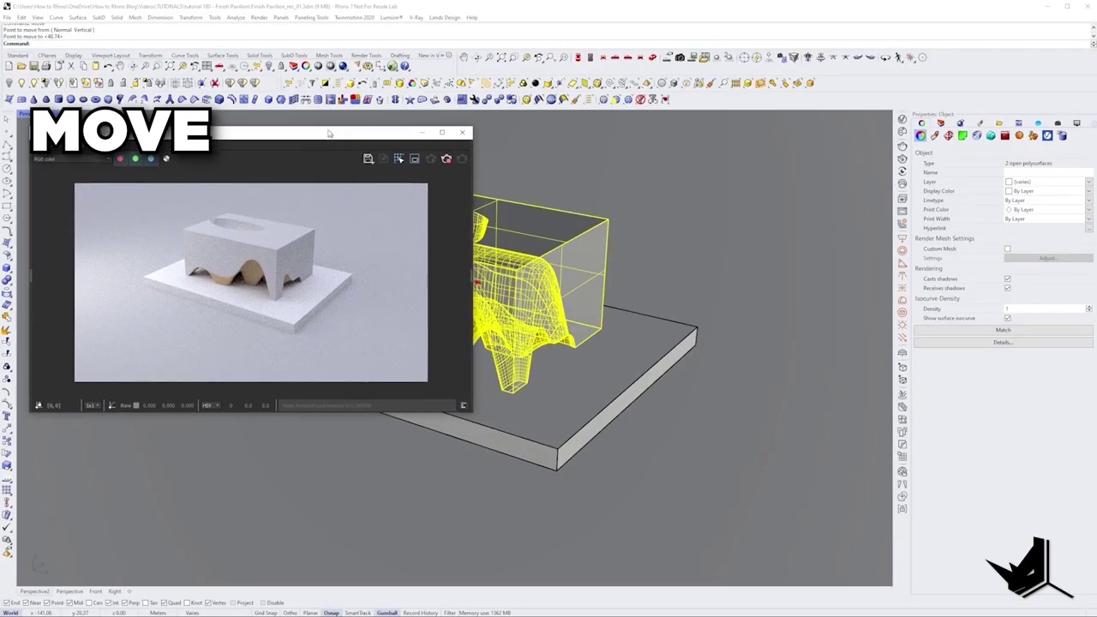
pyautogui.hotkey('alt', 'Tab')
pyautogui.moveTo(336, 209); pyautogui.dragTo(779, 146)
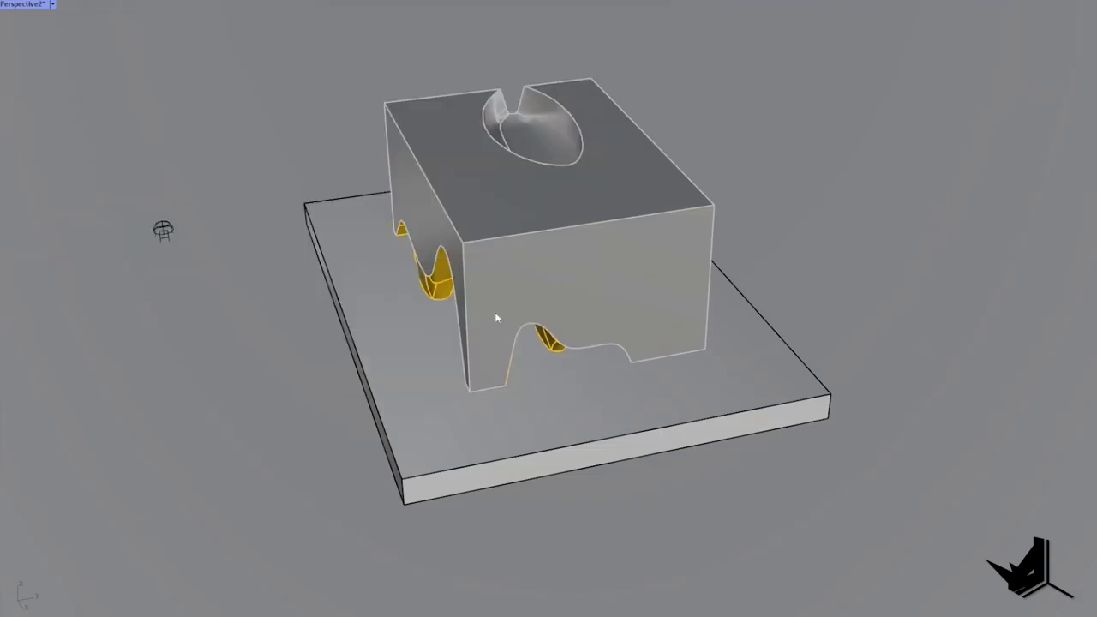
# Reposition the base slab using its edge midpoint and the pavilion's back edge midpoint, and shorten it slightly along the X axis
pyautogui.click(460, 449)
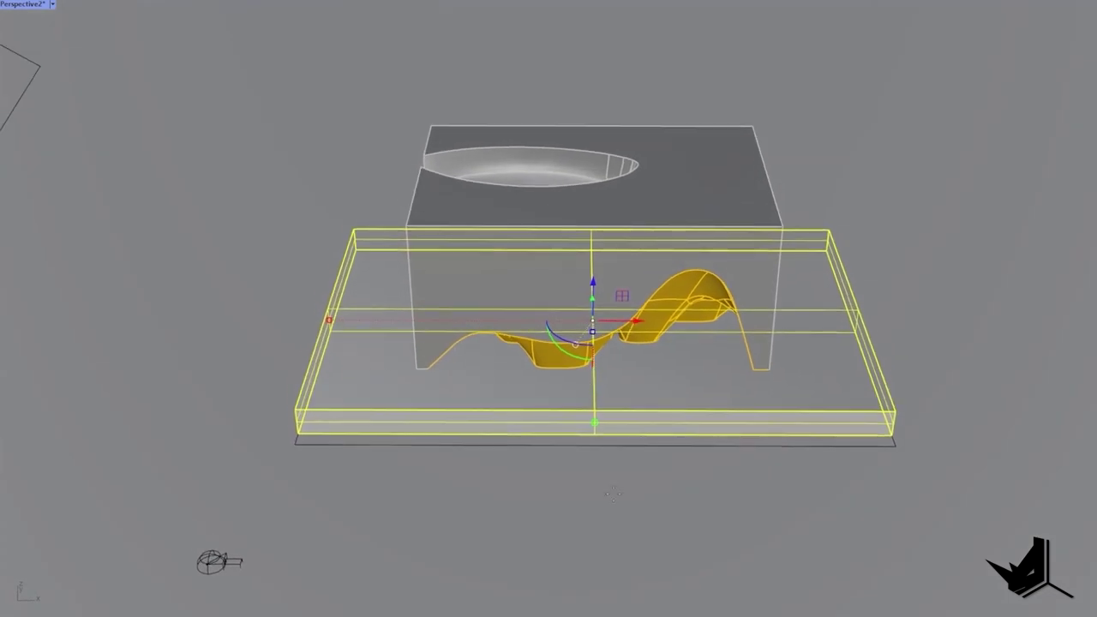
pyautogui.moveTo(610, 434); pyautogui.dragTo(623, 434)
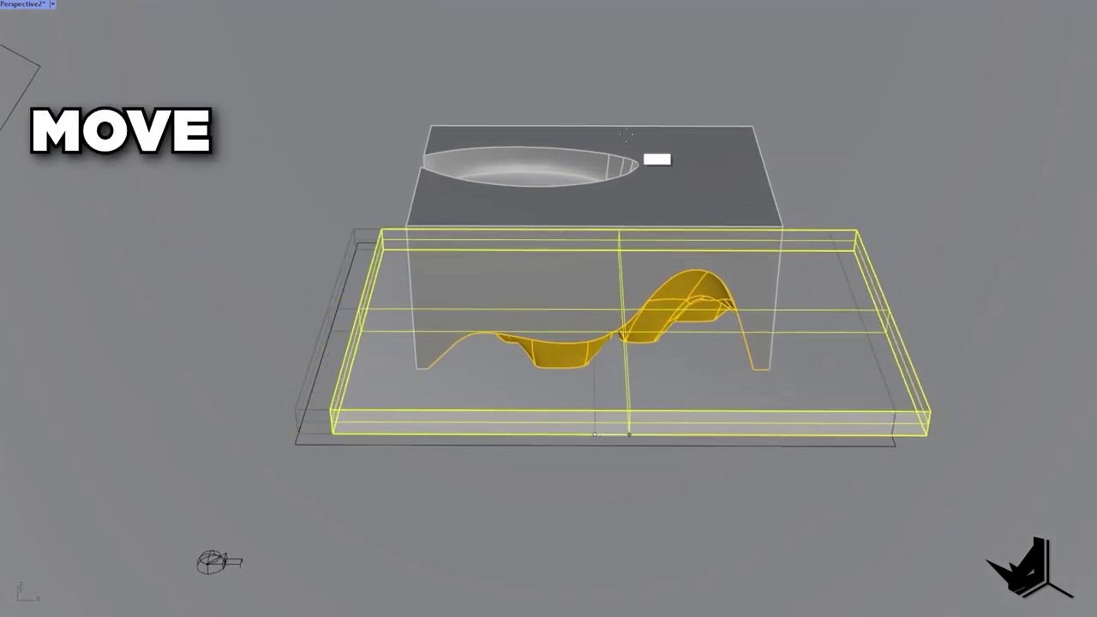
pyautogui.click(592, 127)
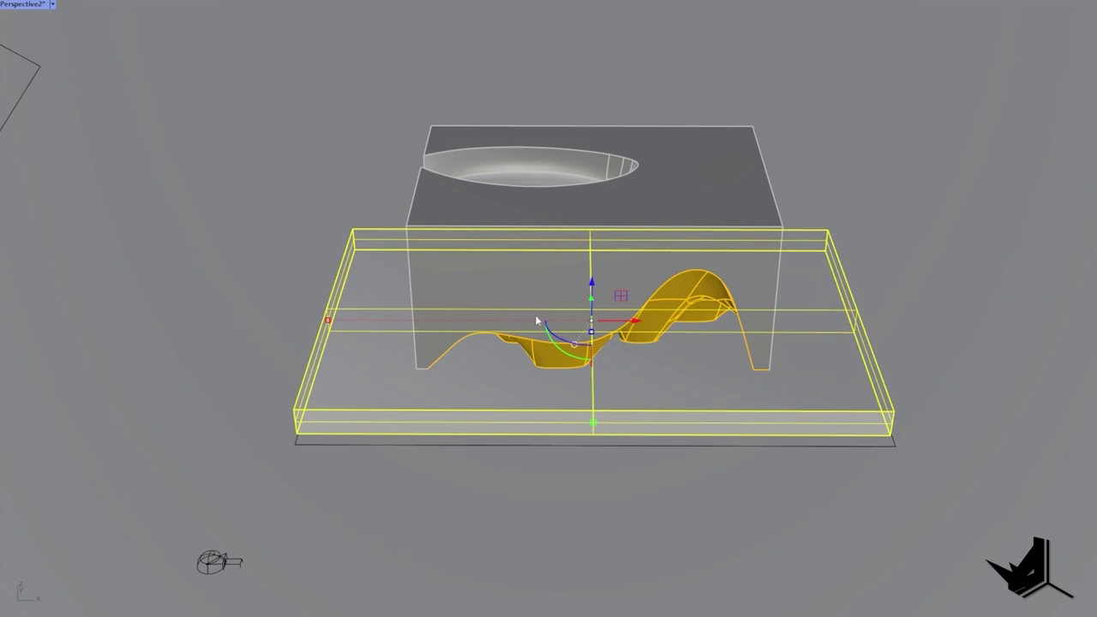
pyautogui.moveTo(324, 320); pyautogui.dragTo(355, 321)
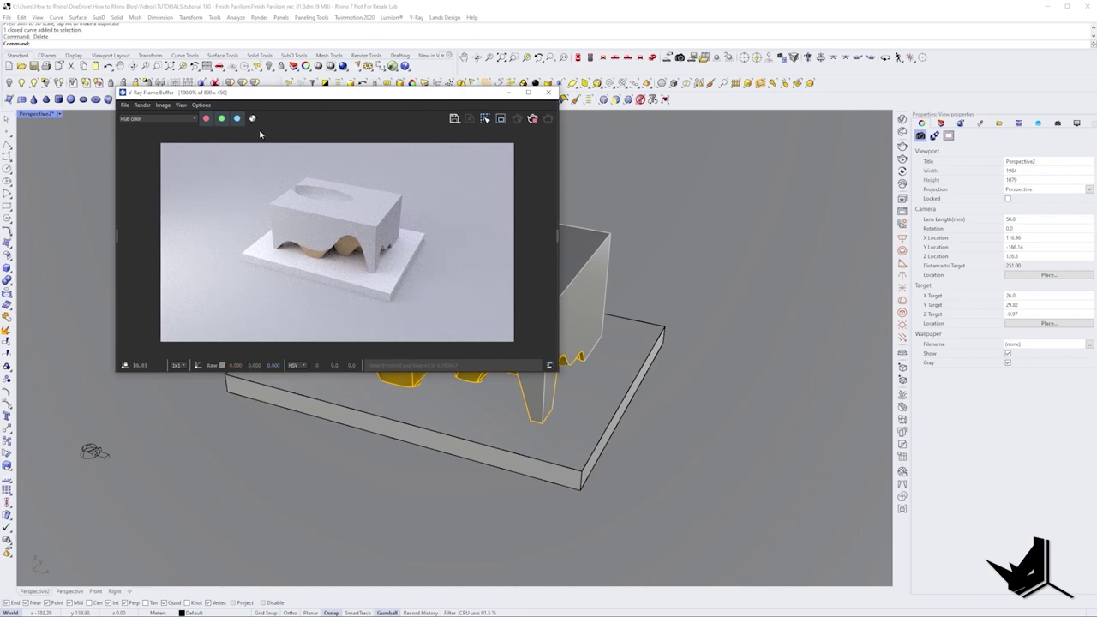
# Import Maquette Wood C01 12cm from the Chaos Cosmos wood materials and apply it to the base slab
pyautogui.click(903, 132)
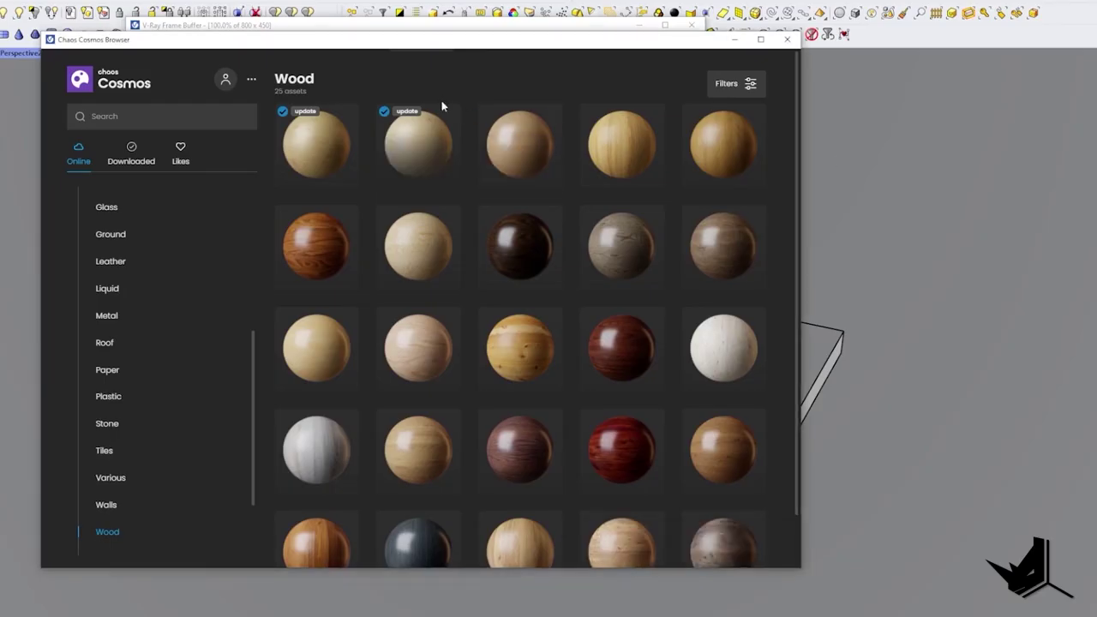
pyautogui.click(321, 148)
pyautogui.click(570, 128)
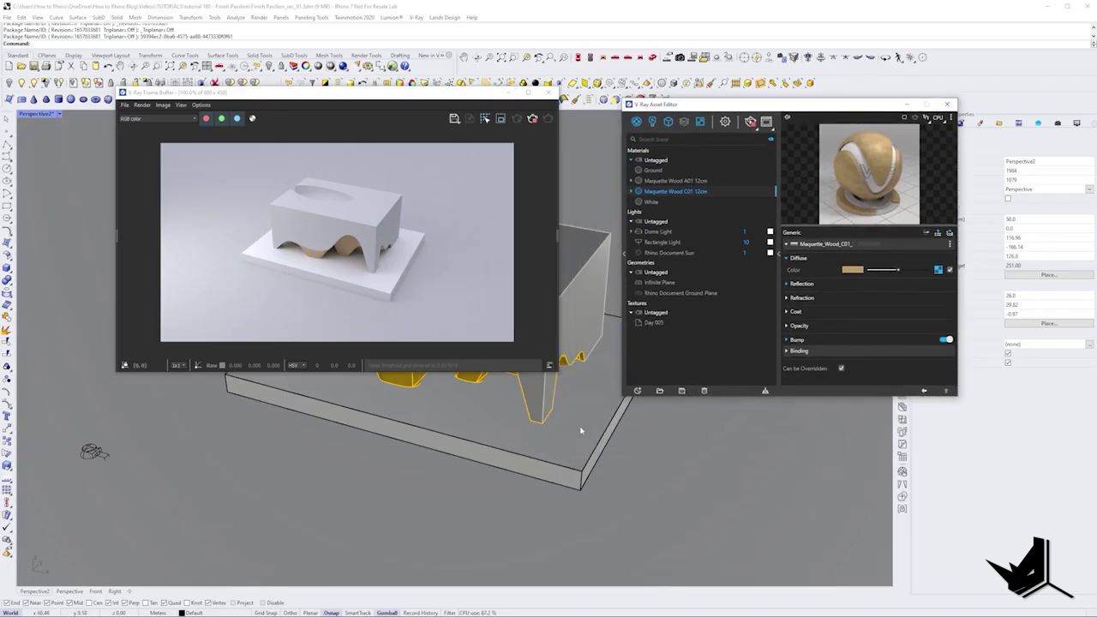
pyautogui.click(581, 430)
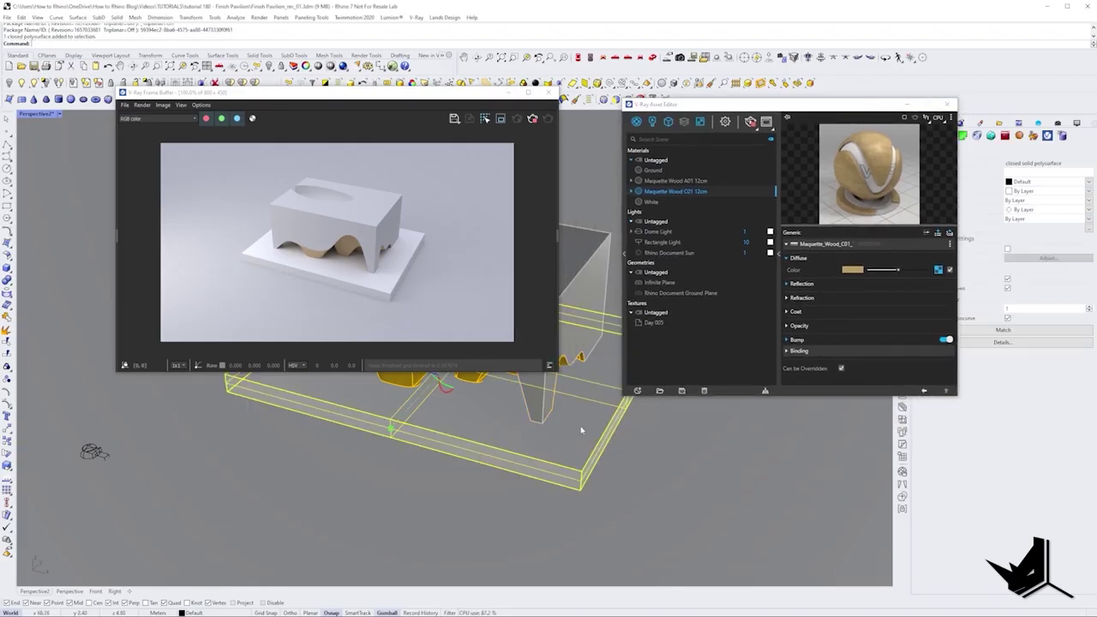
pyautogui.rightClick(684, 193)
pyautogui.click(719, 211)
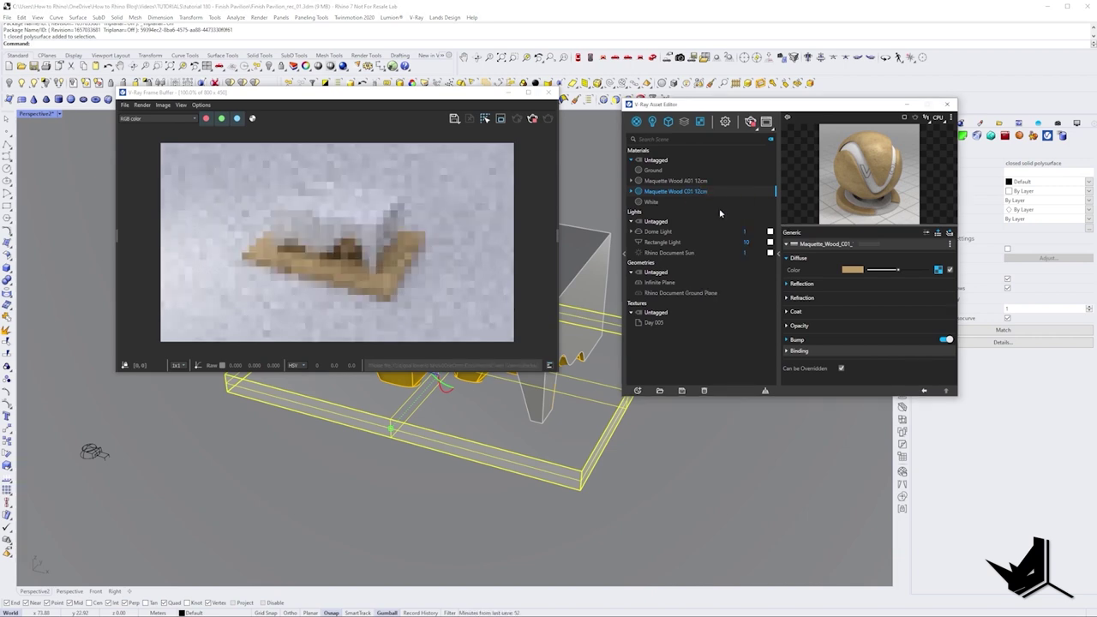
# Apply a 5 × 5 × 5 box texture mapping to the base slab, starting from its front corner
pyautogui.click(509, 93)
pyautogui.click(907, 103)
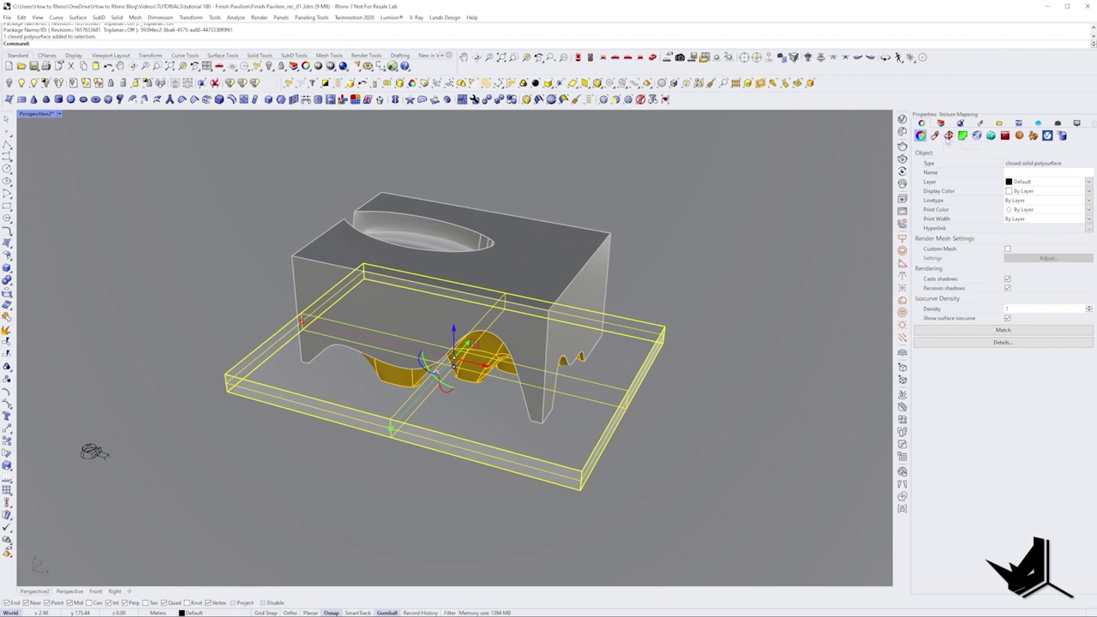
pyautogui.click(948, 136)
pyautogui.click(1013, 157)
pyautogui.click(582, 490)
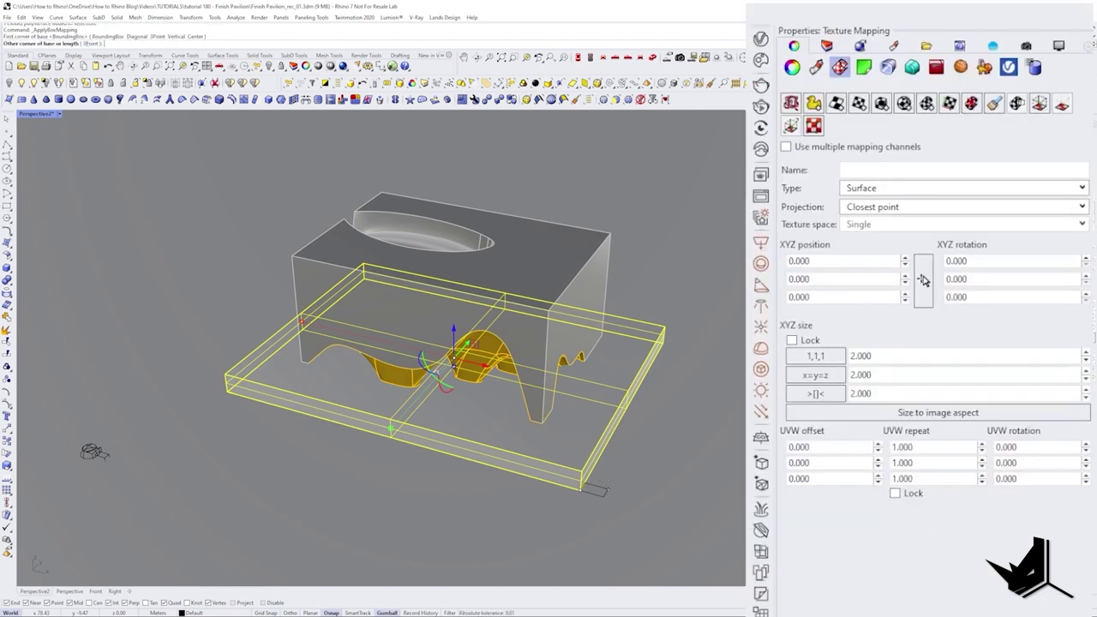
pyautogui.write('5')
pyautogui.press('Return')
pyautogui.write('5')
pyautogui.press('Return')
pyautogui.write('5')
pyautogui.press('Return')
pyautogui.press('Return')
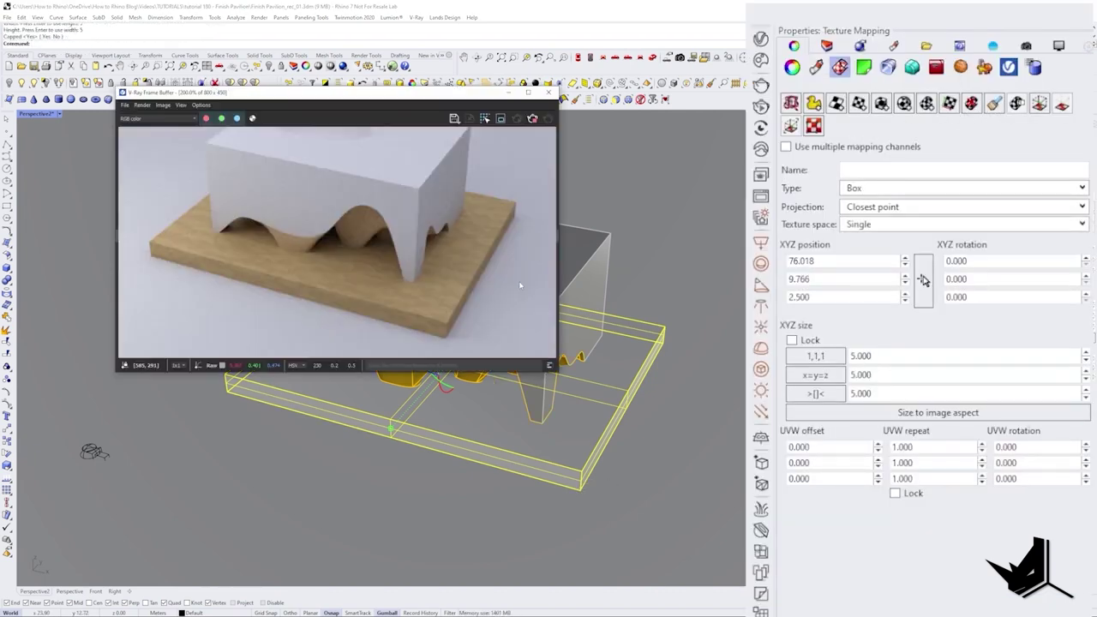
# Inspect the slab's wood grain in the render and adjust its box mapping widget at the front corner
pyautogui.scroll(-1, 346, 269)
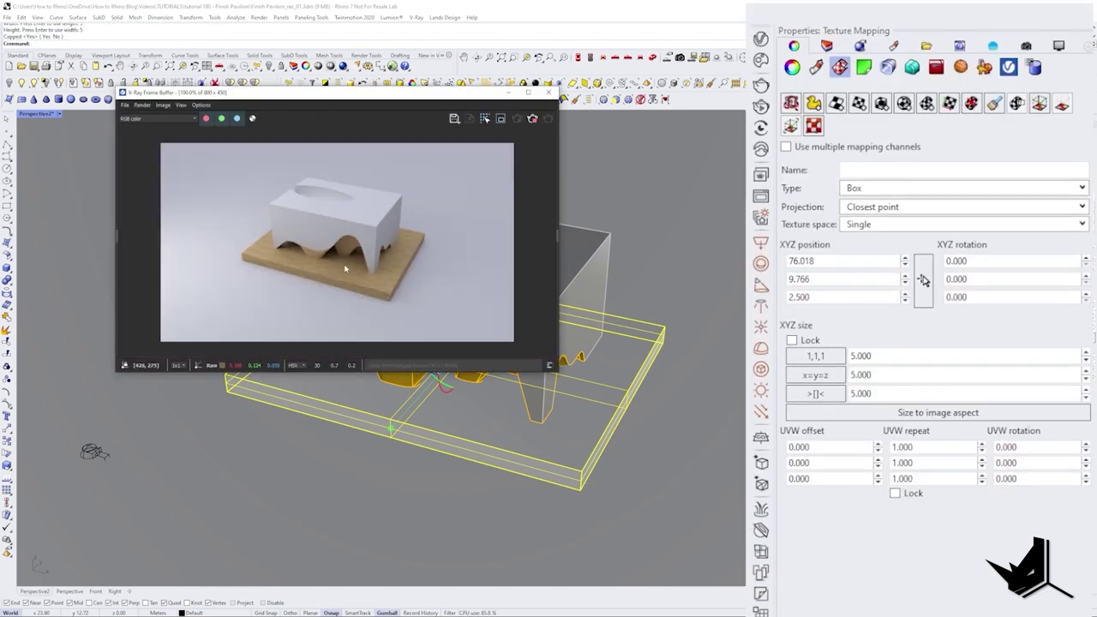
pyautogui.scroll(4, 600, 420)
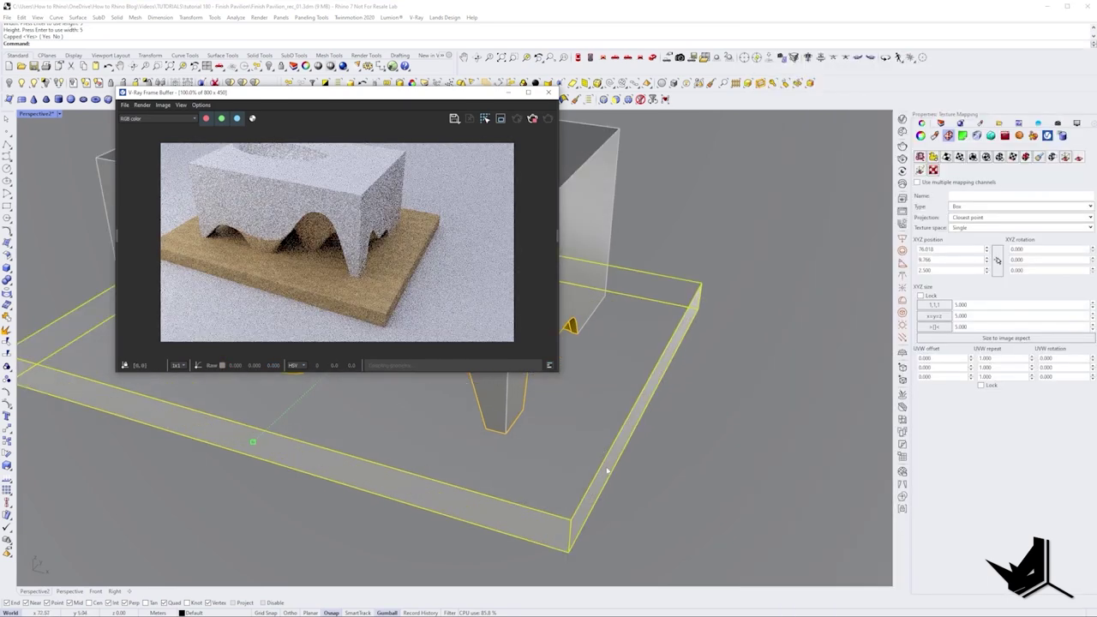
pyautogui.scroll(3, 610, 462)
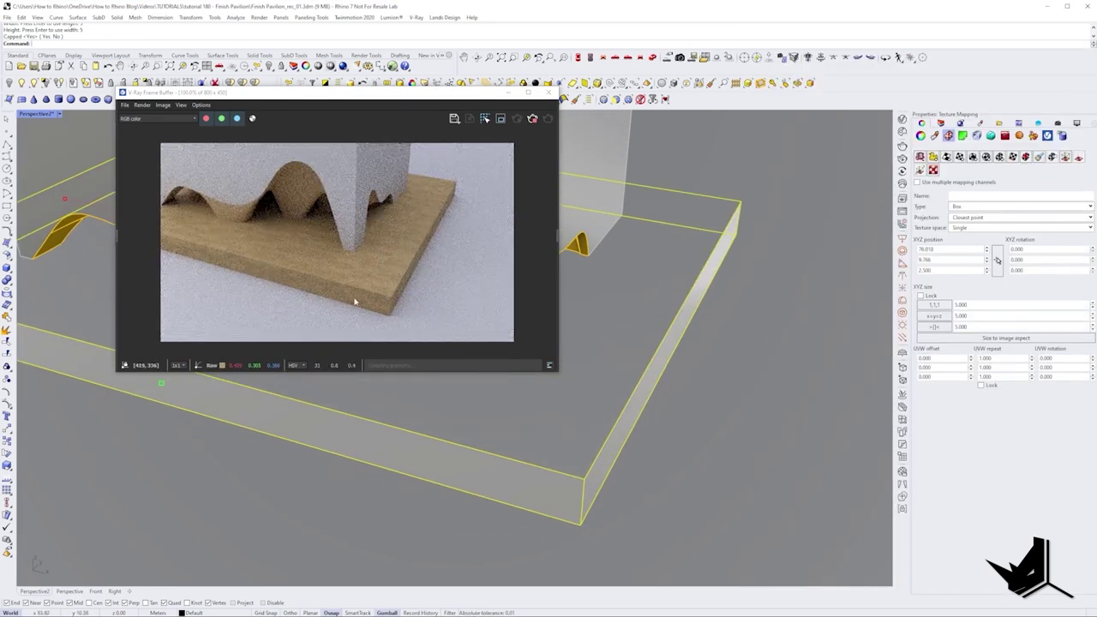
pyautogui.scroll(-5, 387, 282)
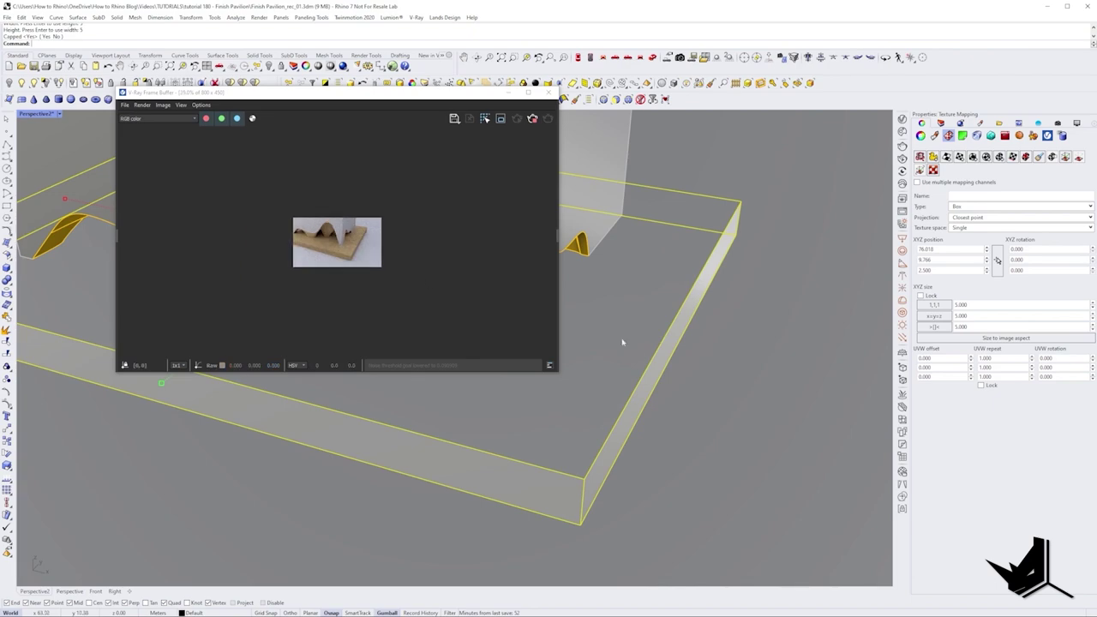
pyautogui.moveTo(622, 340); pyautogui.dragTo(677, 416, button='right')
pyautogui.scroll(2, 352, 257)
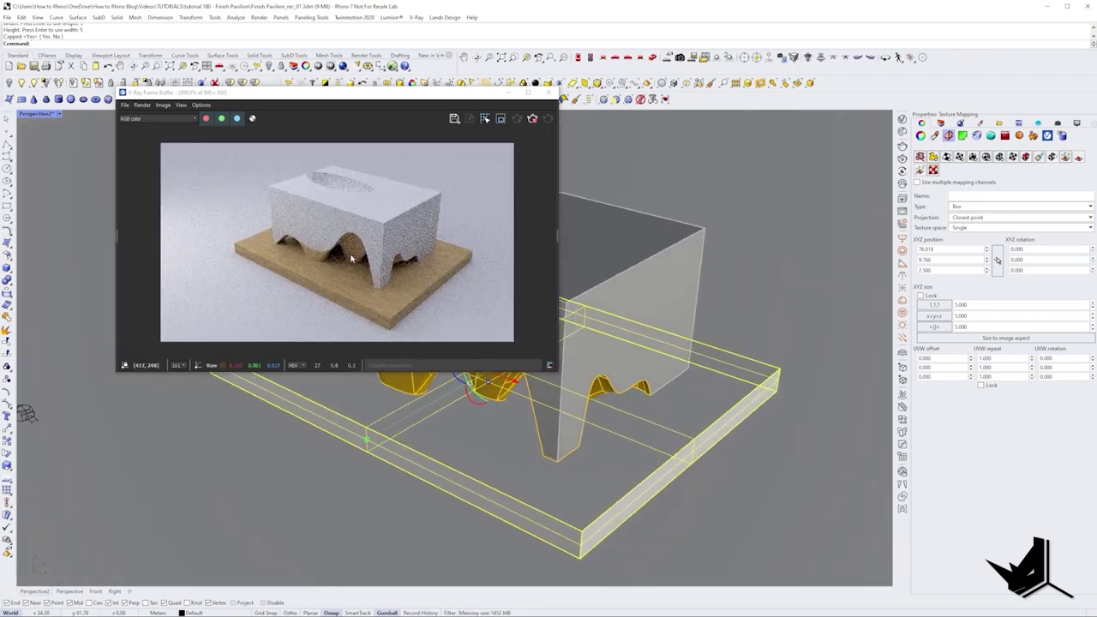
pyautogui.hotkey('alt', 'Tab')
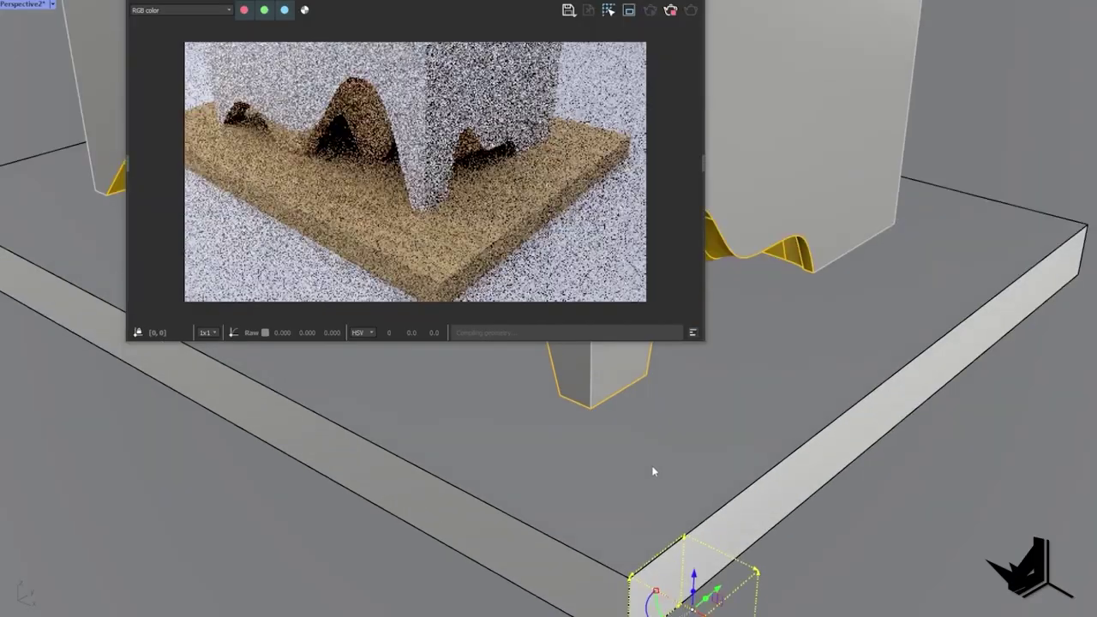
pyautogui.scroll(-2, 527, 481)
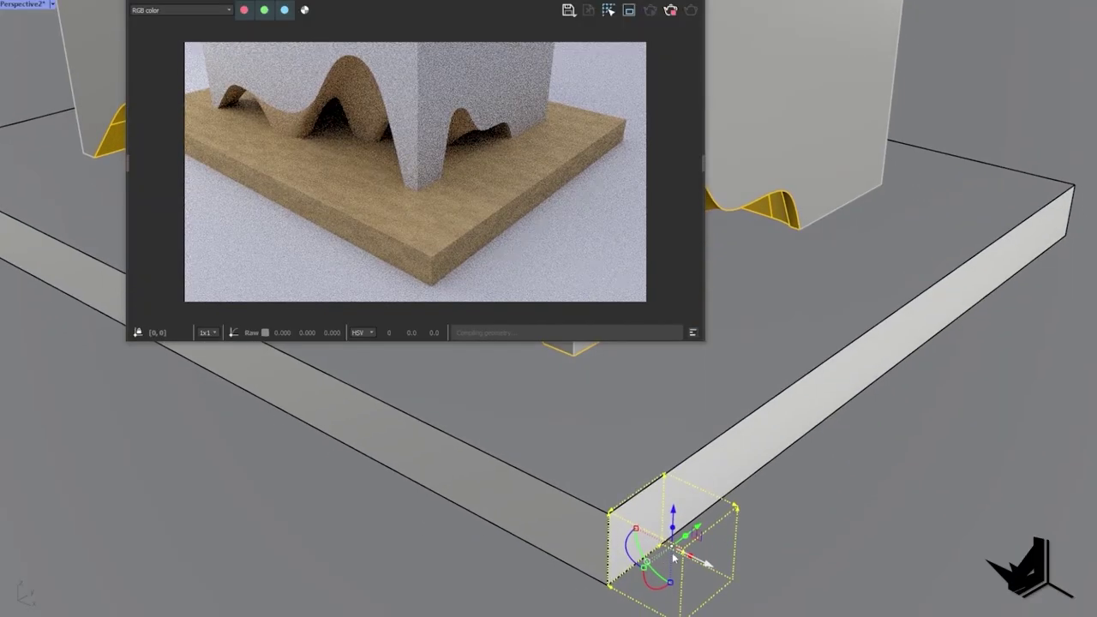
pyautogui.moveTo(644, 565); pyautogui.dragTo(558, 480)
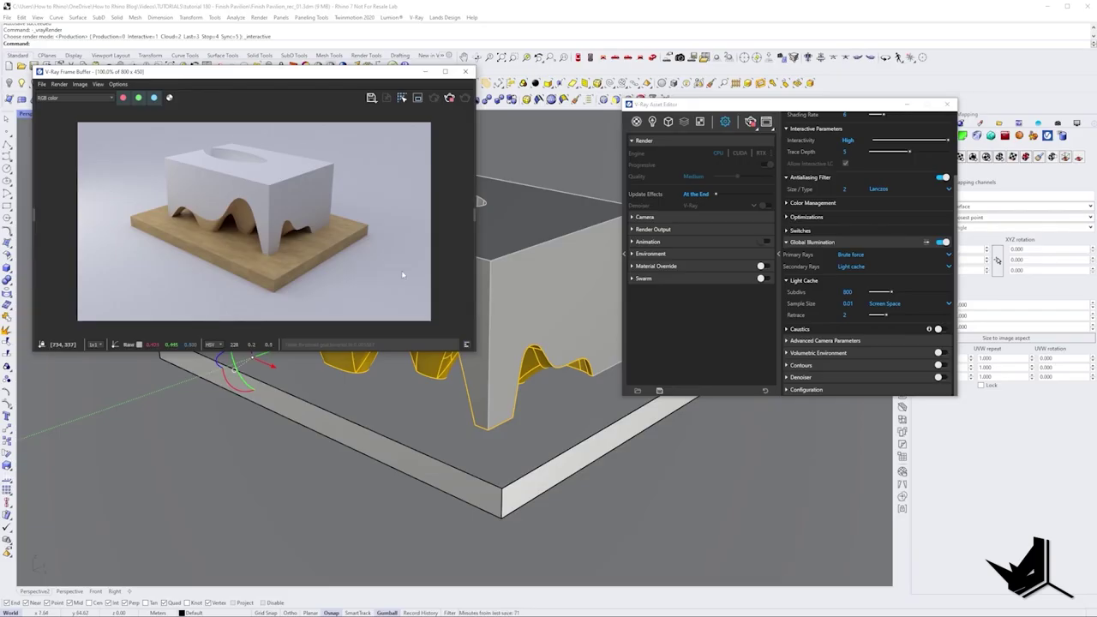
# Lighten the arches' Maquette Wood A01 12cm material by raising the Color Offset of its diffuse bitmap to a mid grey
pyautogui.click(576, 386)
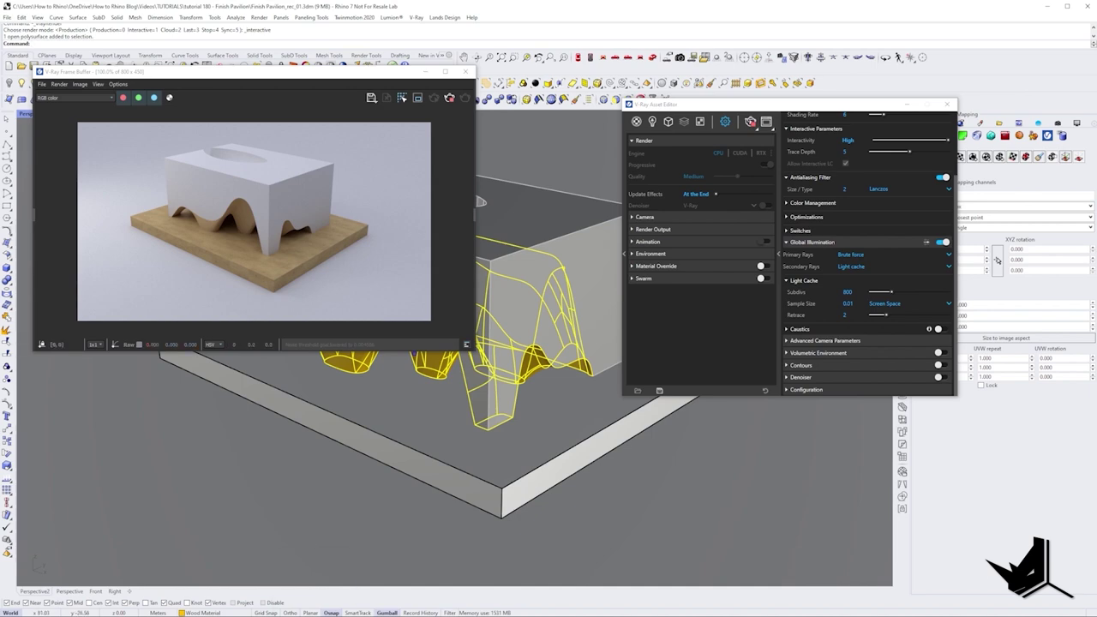
pyautogui.hotkey('alt', 'Tab')
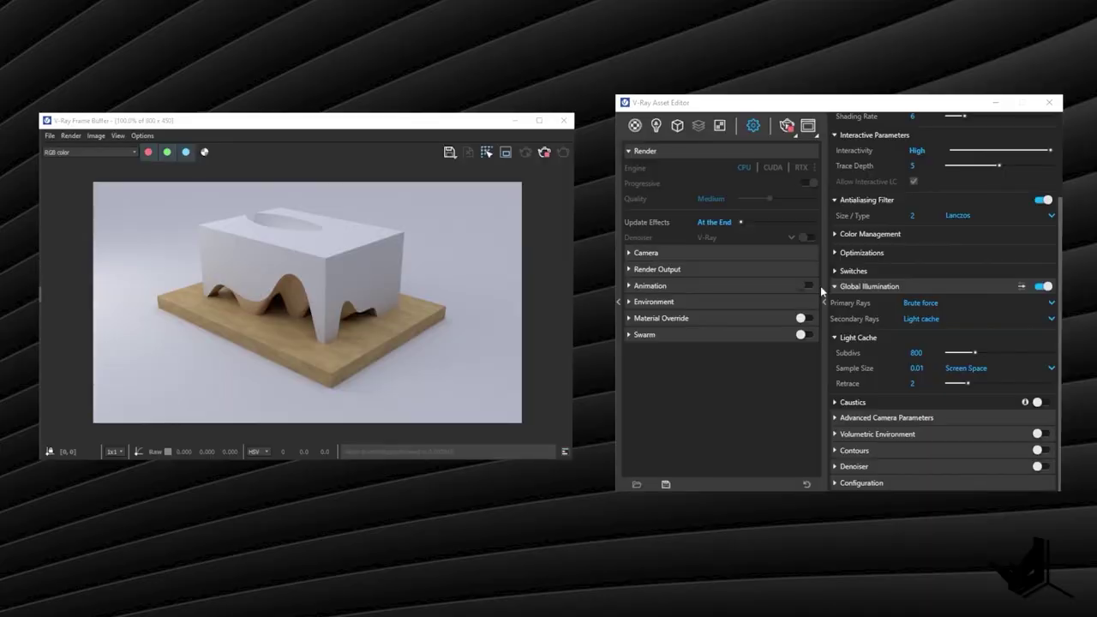
pyautogui.click(634, 125)
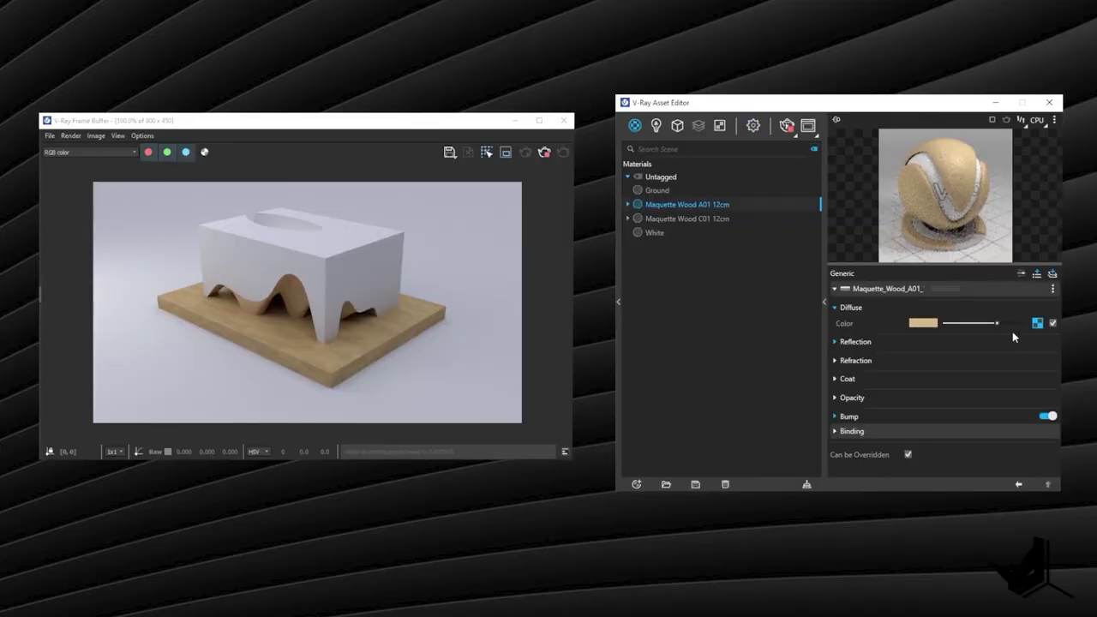
pyautogui.click(1038, 324)
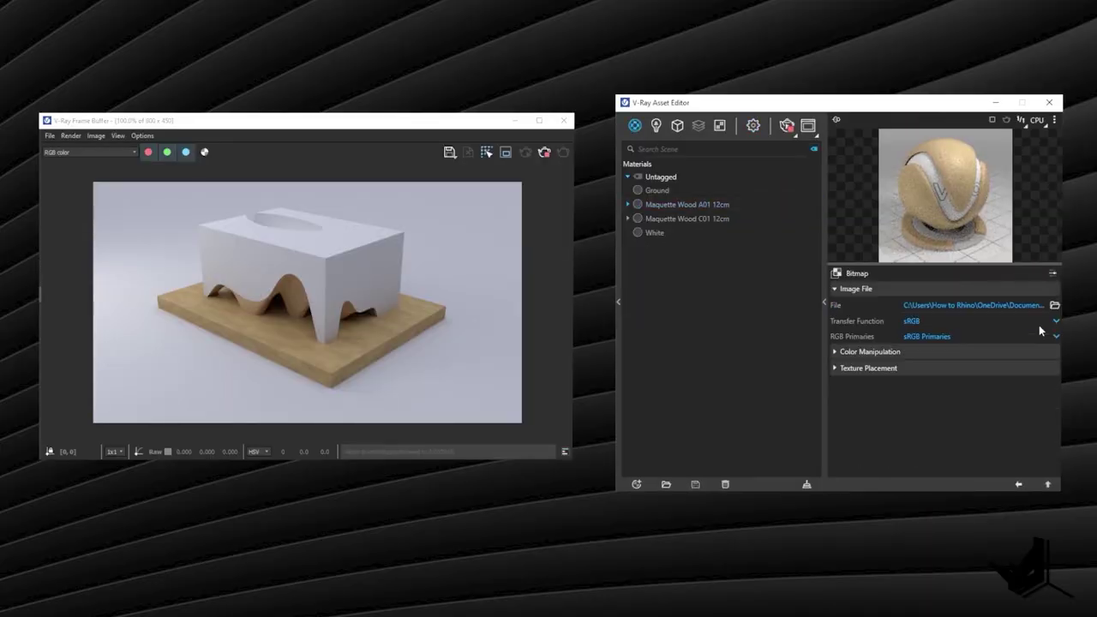
pyautogui.click(874, 352)
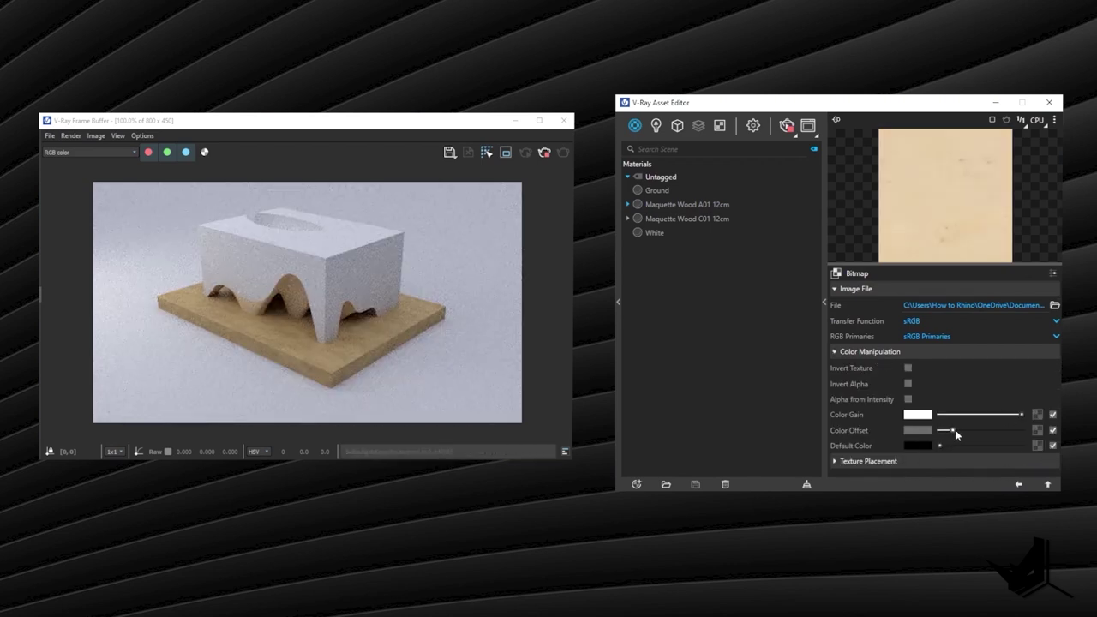
pyautogui.moveTo(955, 430); pyautogui.dragTo(960, 431)
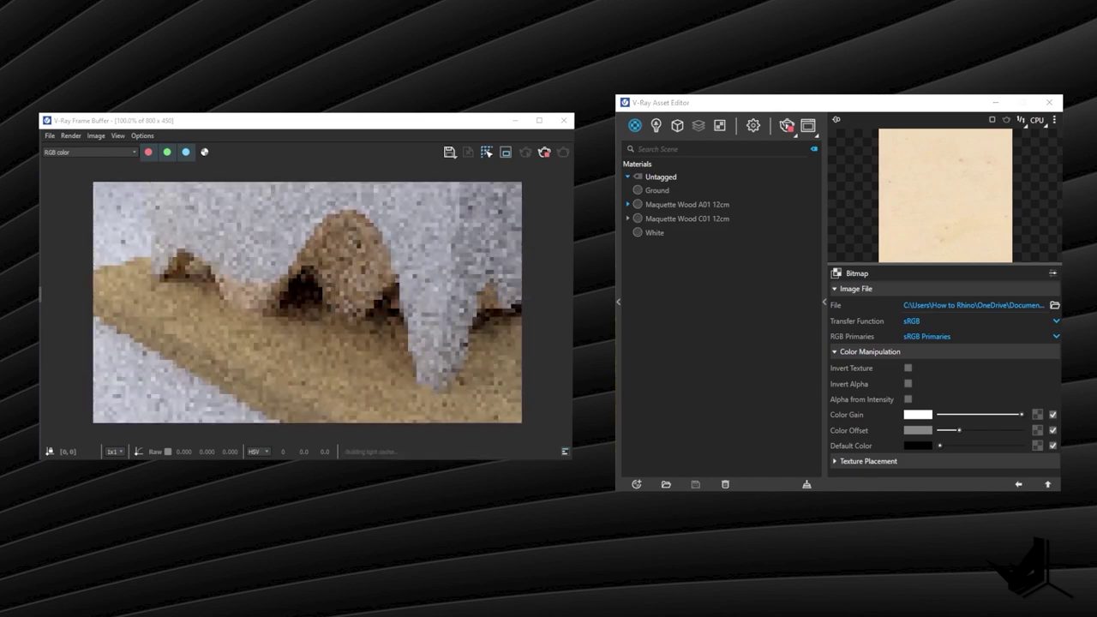
# Lighten the slab's Maquette Wood C01 12cm material by raising its diffuse bitmap's Color Offset, and check the whole model in the render
pyautogui.click(711, 218)
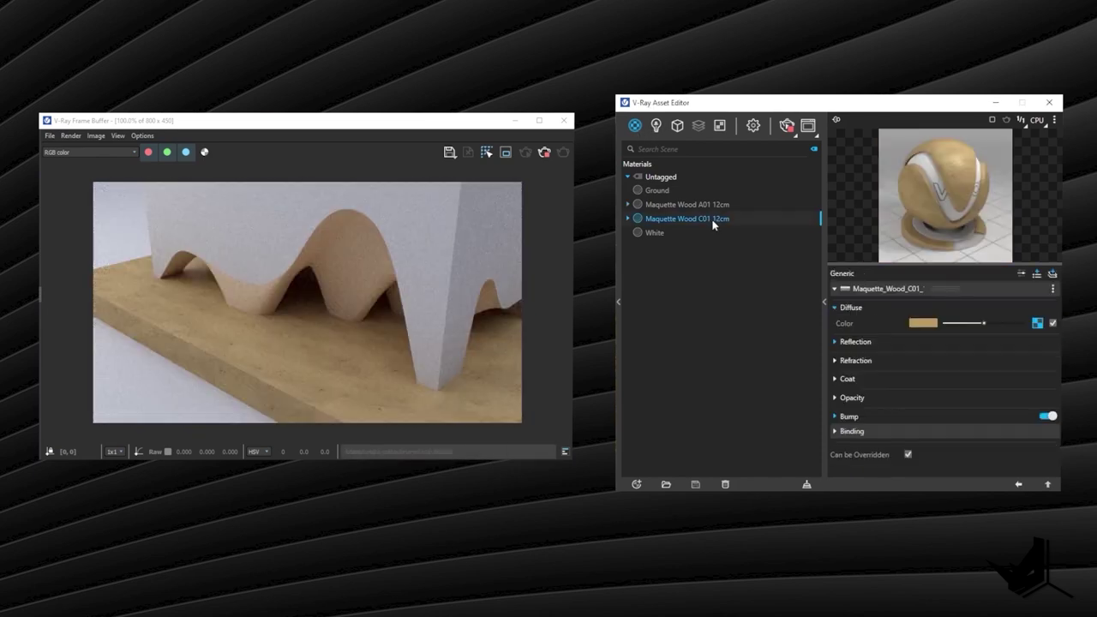
pyautogui.click(1037, 324)
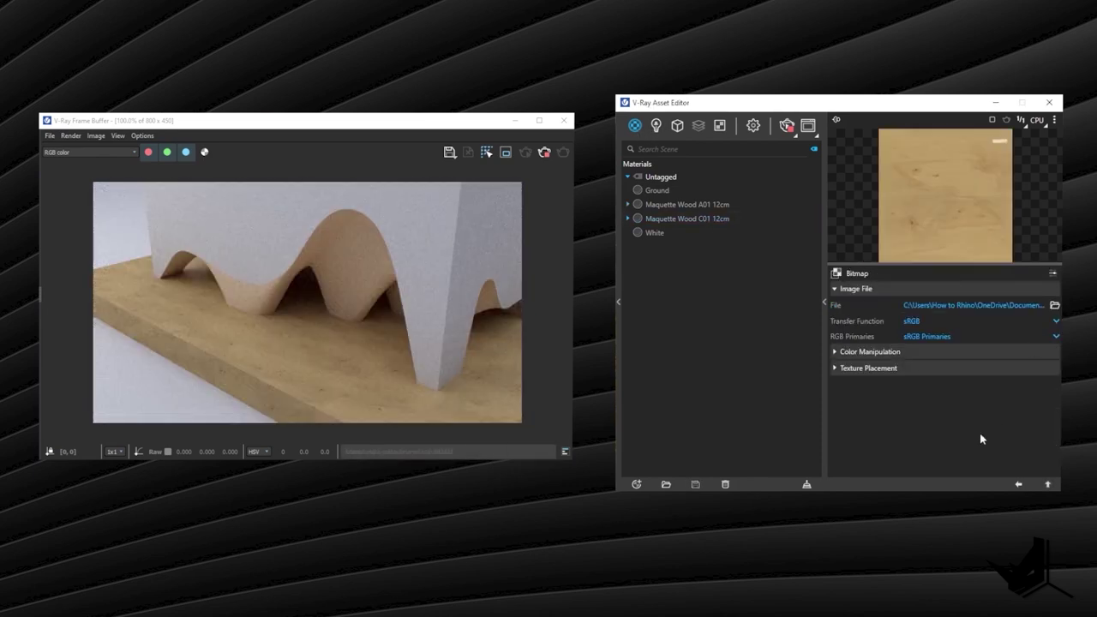
pyautogui.click(864, 353)
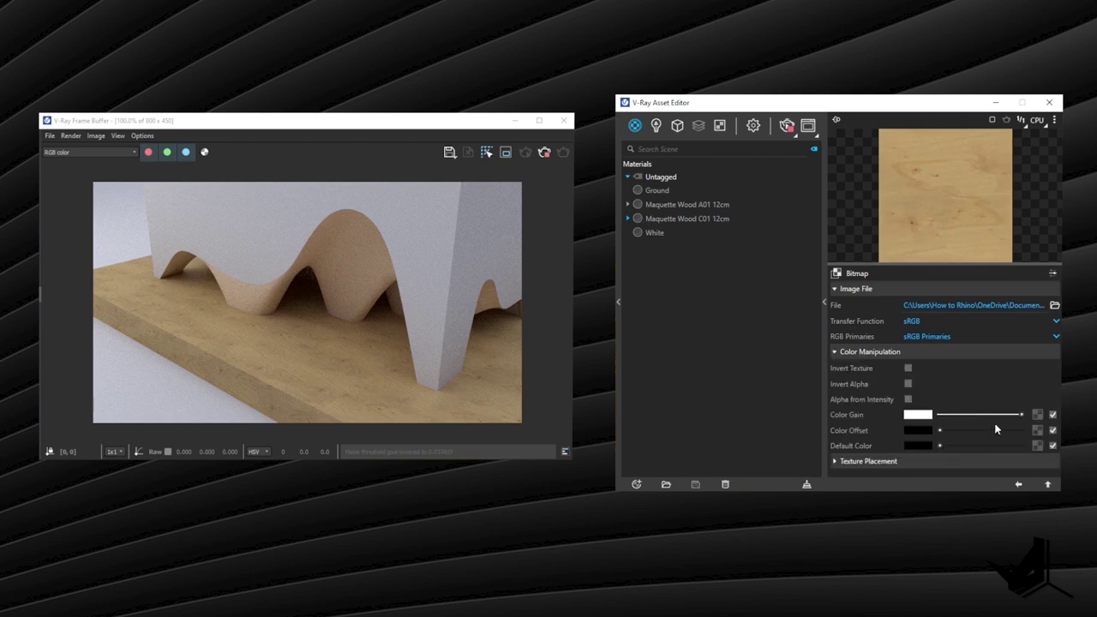
pyautogui.moveTo(940, 431); pyautogui.dragTo(967, 436)
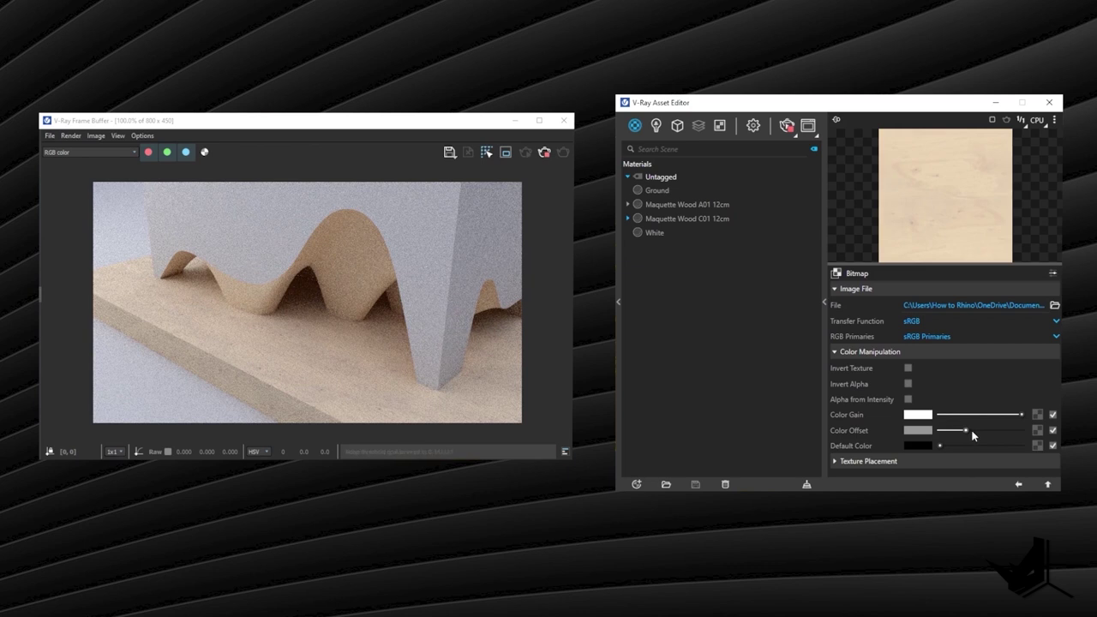
pyautogui.scroll(2, 305, 367)
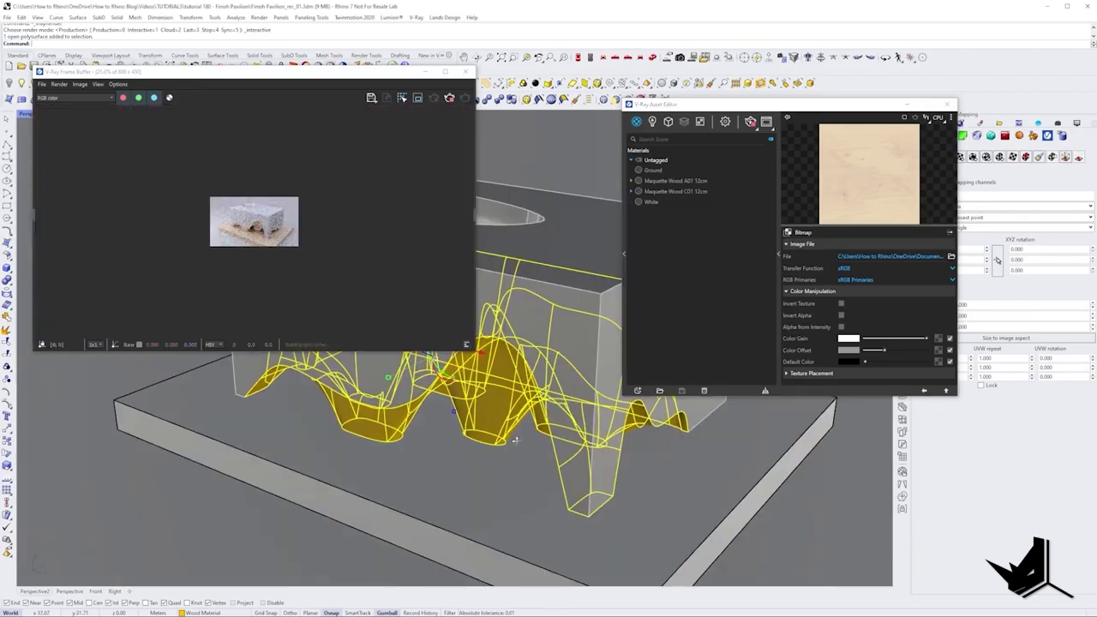
pyautogui.scroll(-3, 574, 451)
pyautogui.moveTo(573, 451); pyautogui.dragTo(530, 431, button='right')
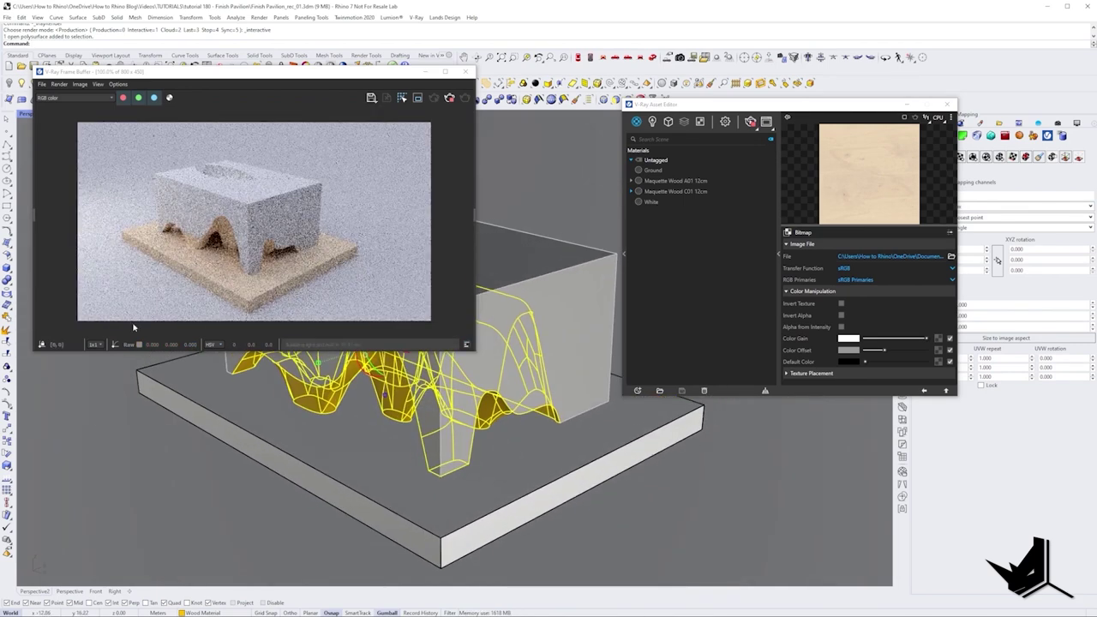
# Brighten the White material's diffuse color, raise its reflection color to grey, and compare the render with the reference photo
pyautogui.moveTo(0, 111); pyautogui.dragTo(0, 110)
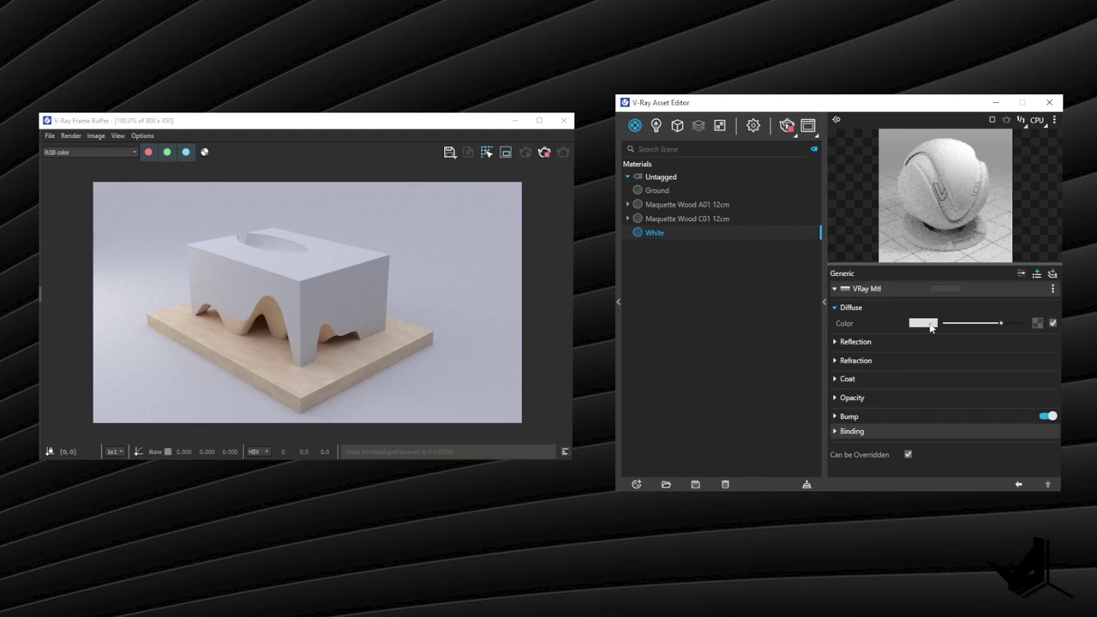
pyautogui.click(932, 326)
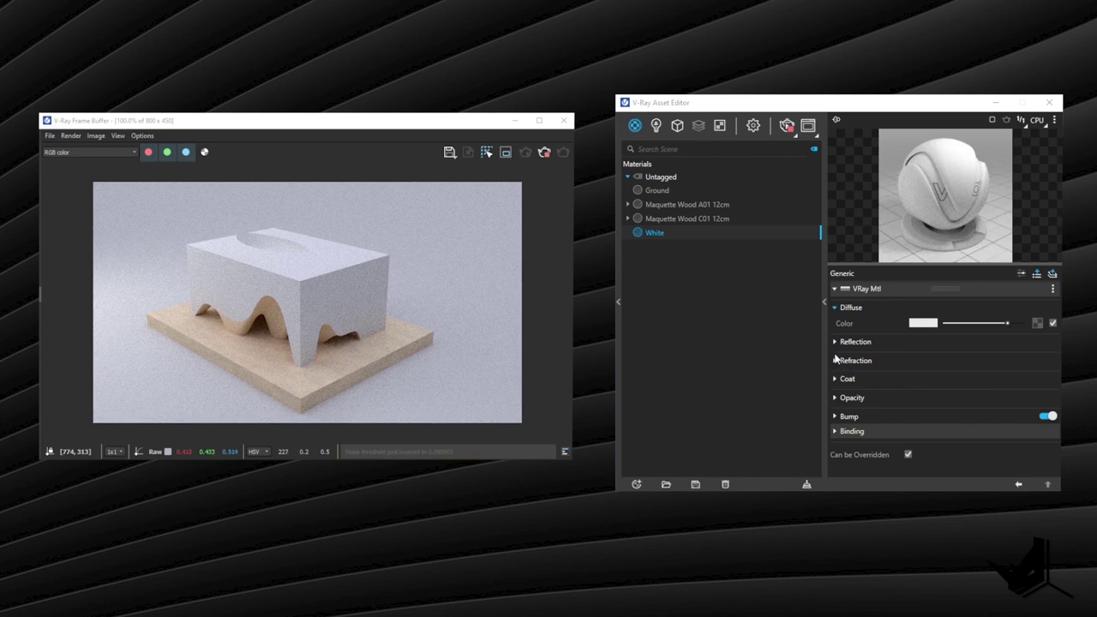
pyautogui.click(835, 342)
pyautogui.click(960, 358)
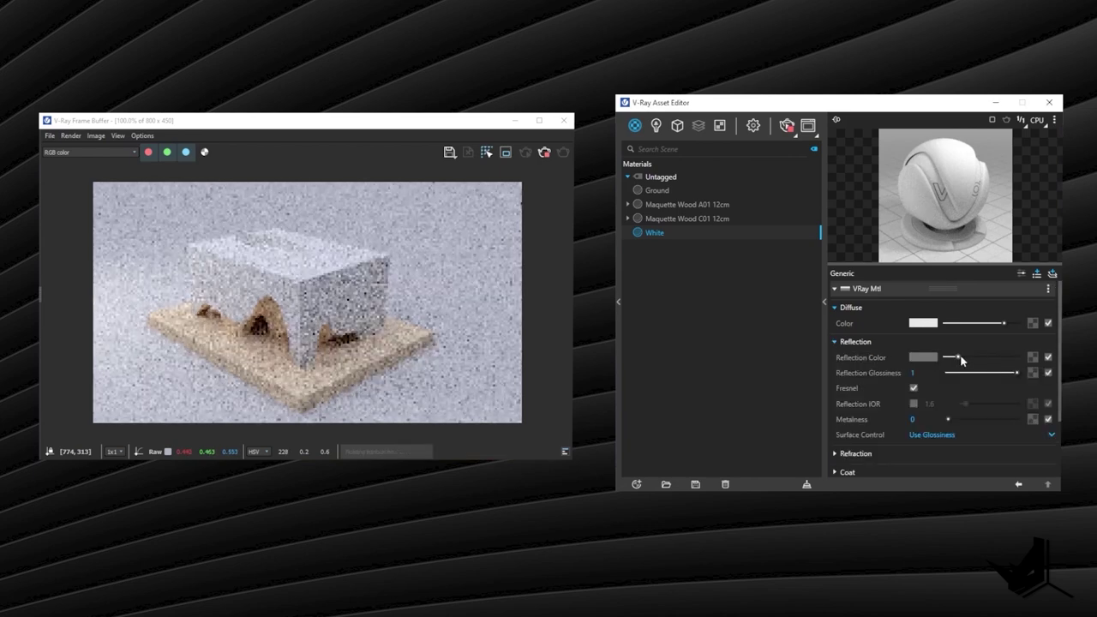
pyautogui.click(963, 358)
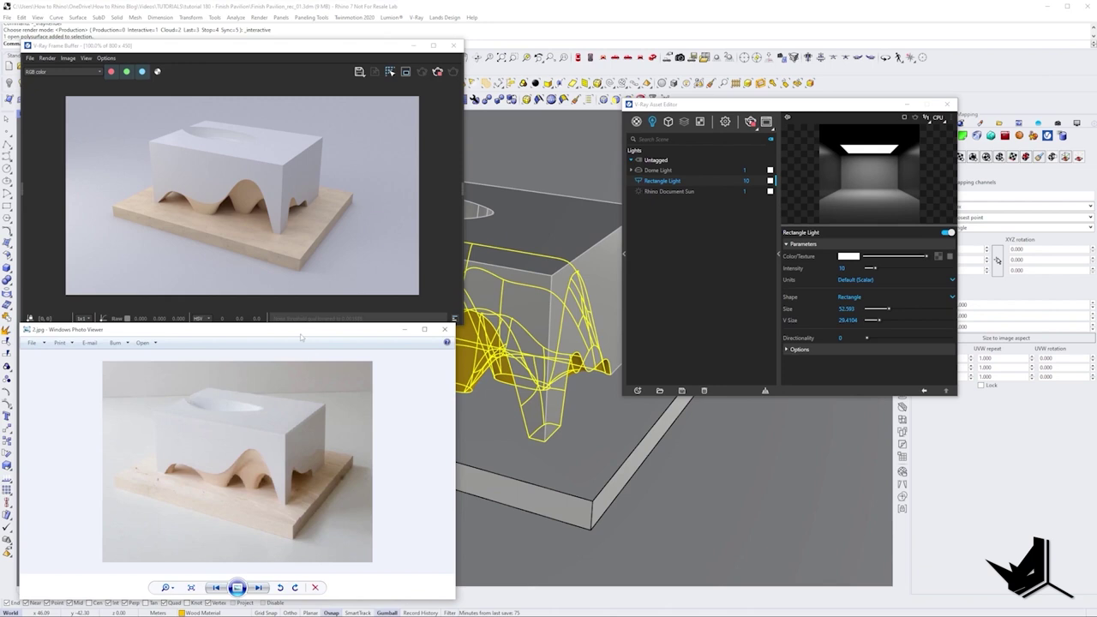
pyautogui.moveTo(302, 330); pyautogui.dragTo(315, 330)
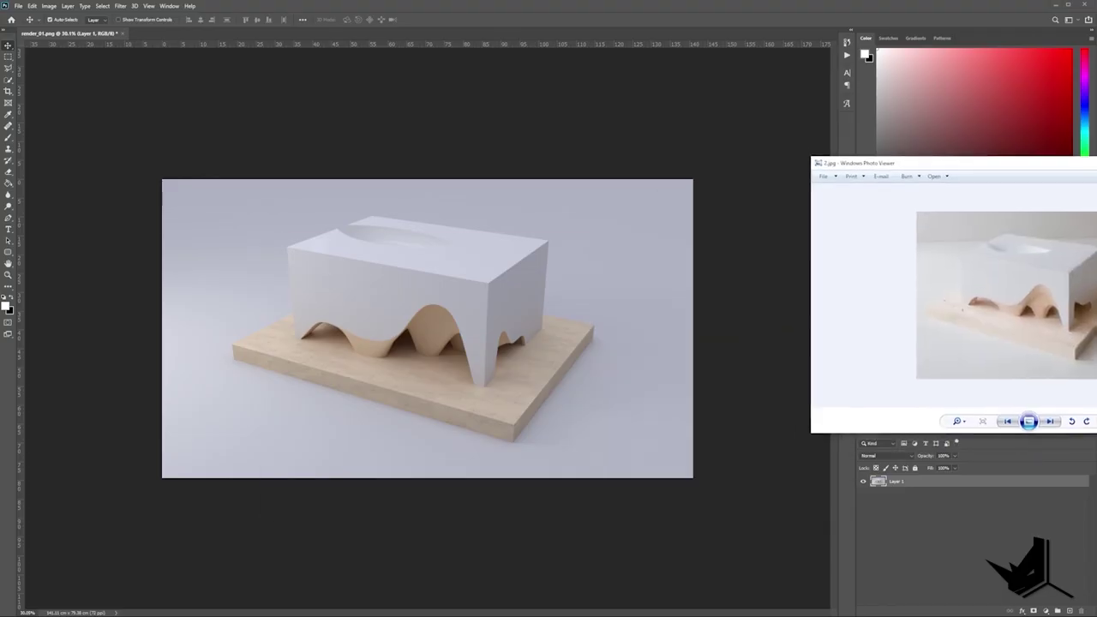
# Switch to Photoshop, compare render_01.png with the reference photo, and add Curves, Levels and Exposure adjustment layers
pyautogui.moveTo(1096, 163); pyautogui.dragTo(913, 179)
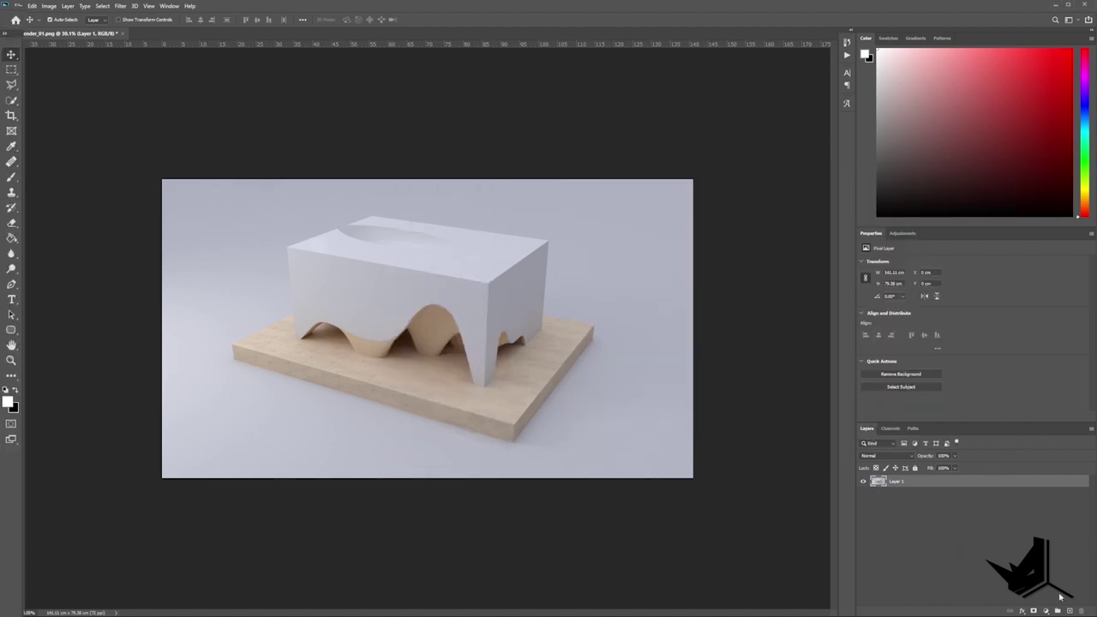
pyautogui.click(1045, 610)
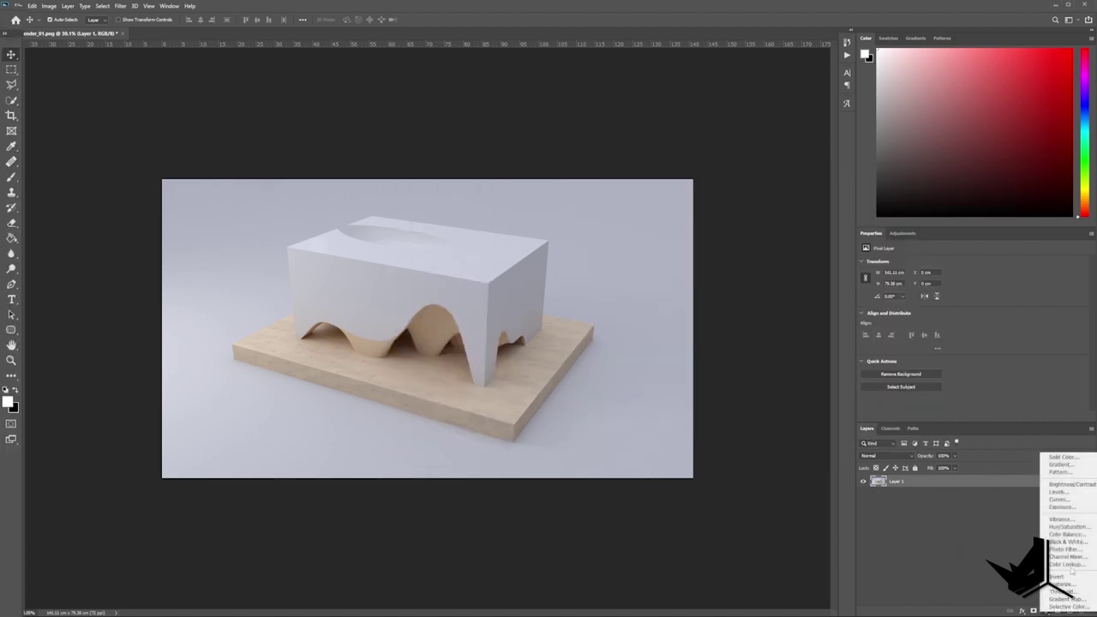
pyautogui.click(1068, 507)
pyautogui.click(1045, 611)
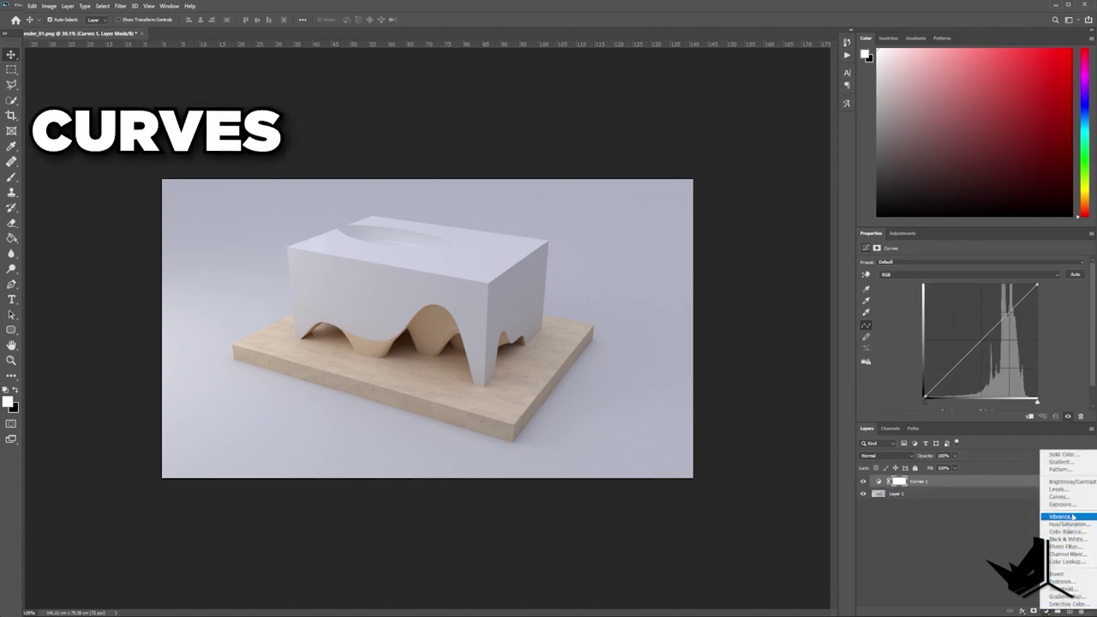
pyautogui.click(1062, 492)
pyautogui.click(1045, 610)
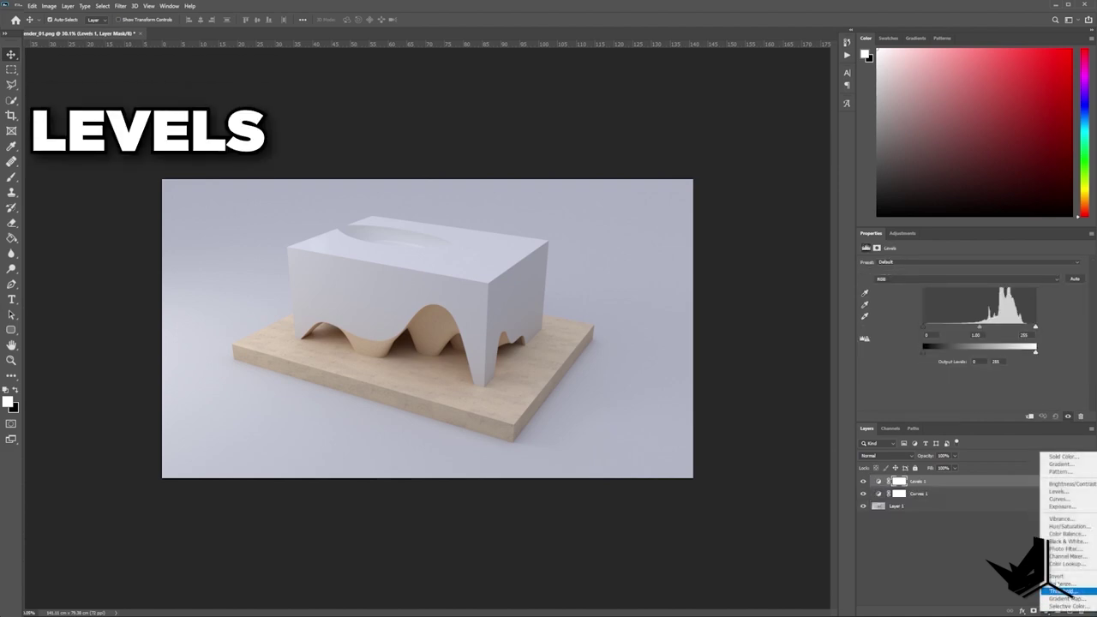
pyautogui.click(1063, 507)
# Bend the Curves adjustment layer's RGB curve into a slight S-shape that lifts the highlights
pyautogui.click(878, 506)
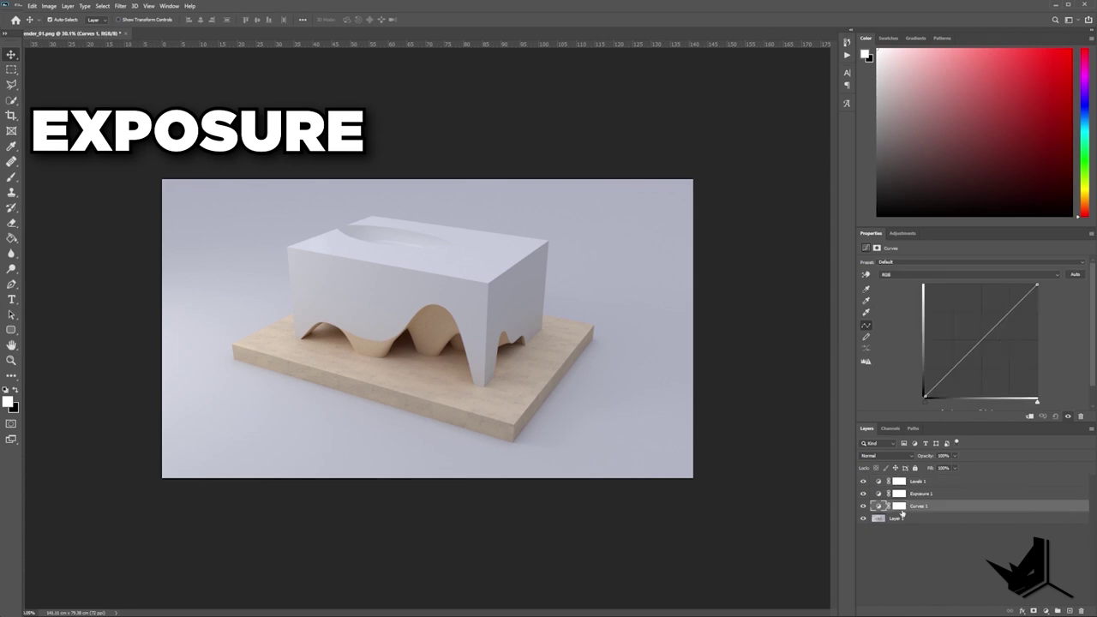
pyautogui.moveTo(983, 324); pyautogui.dragTo(980, 321)
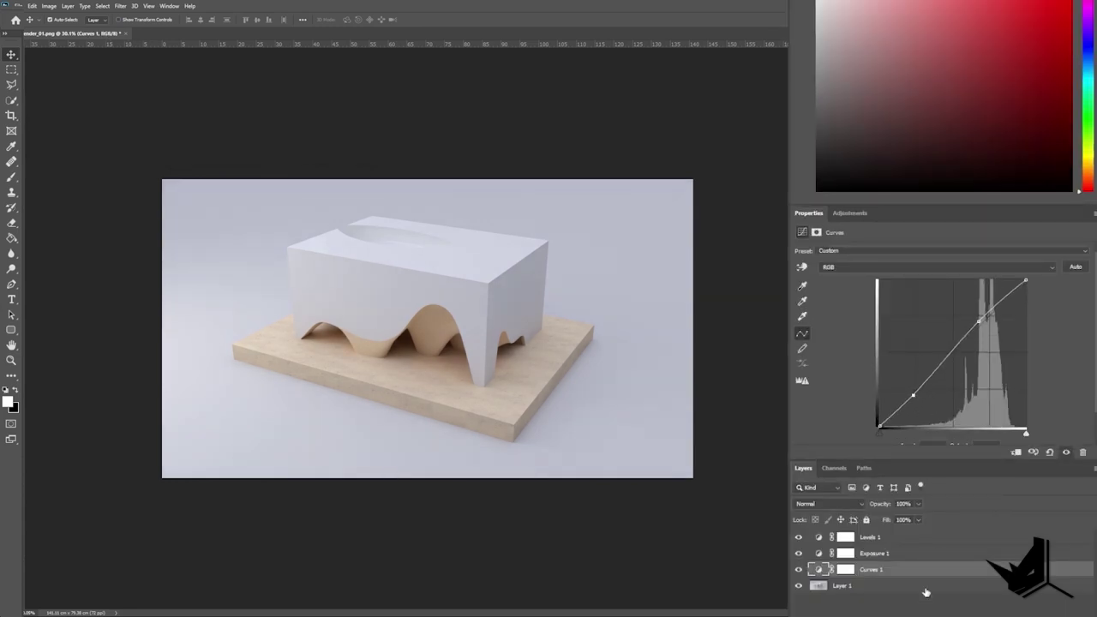
# Set the Exposure 1 layer's exposure to +0.23 and the Levels 1 input levels to 15, 1.14 and 250
pyautogui.click(821, 554)
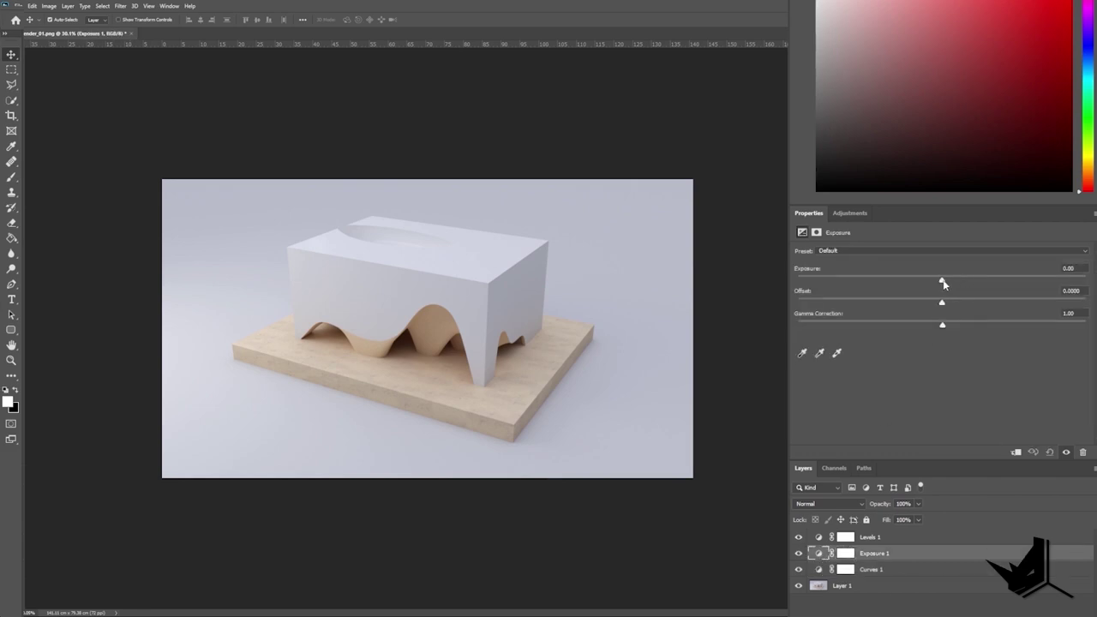
pyautogui.moveTo(943, 282); pyautogui.dragTo(946, 283)
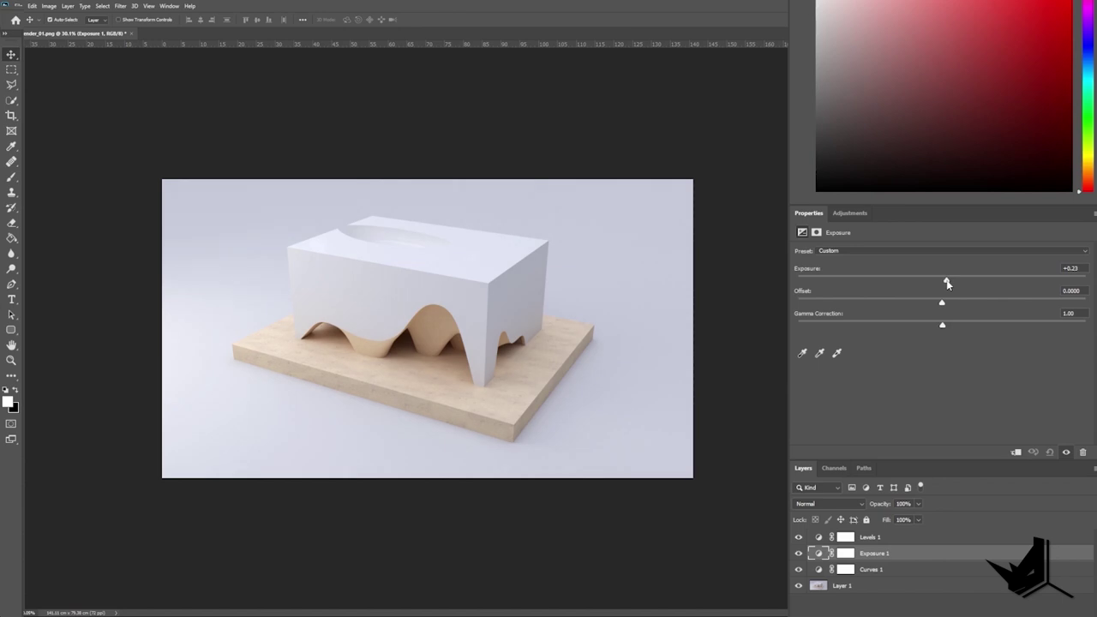
pyautogui.click(881, 540)
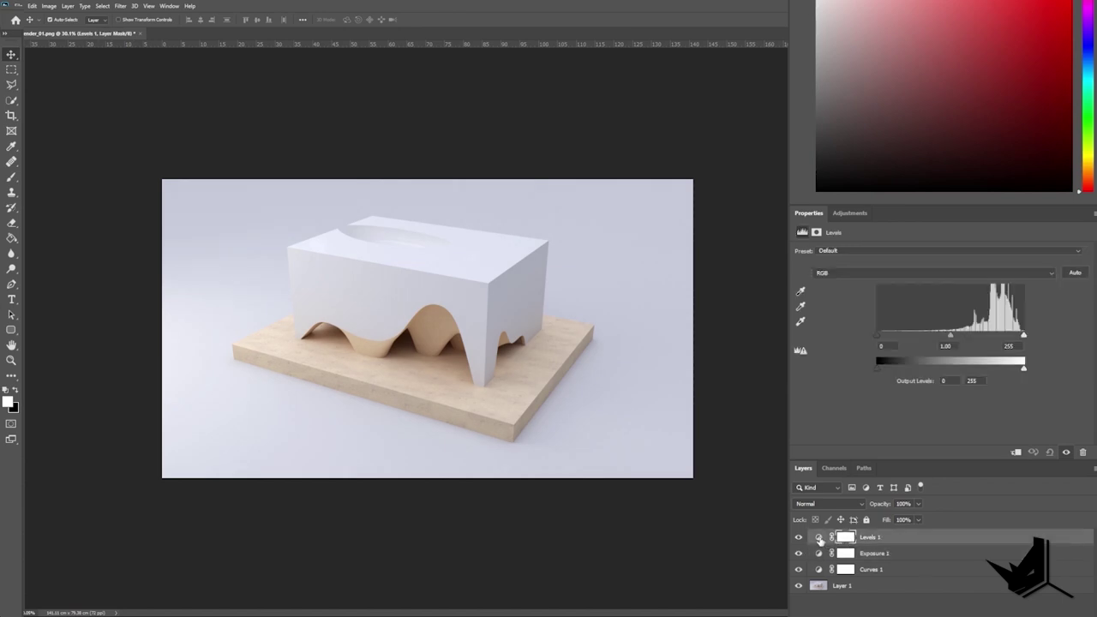
pyautogui.click(819, 537)
pyautogui.moveTo(951, 340); pyautogui.dragTo(889, 340)
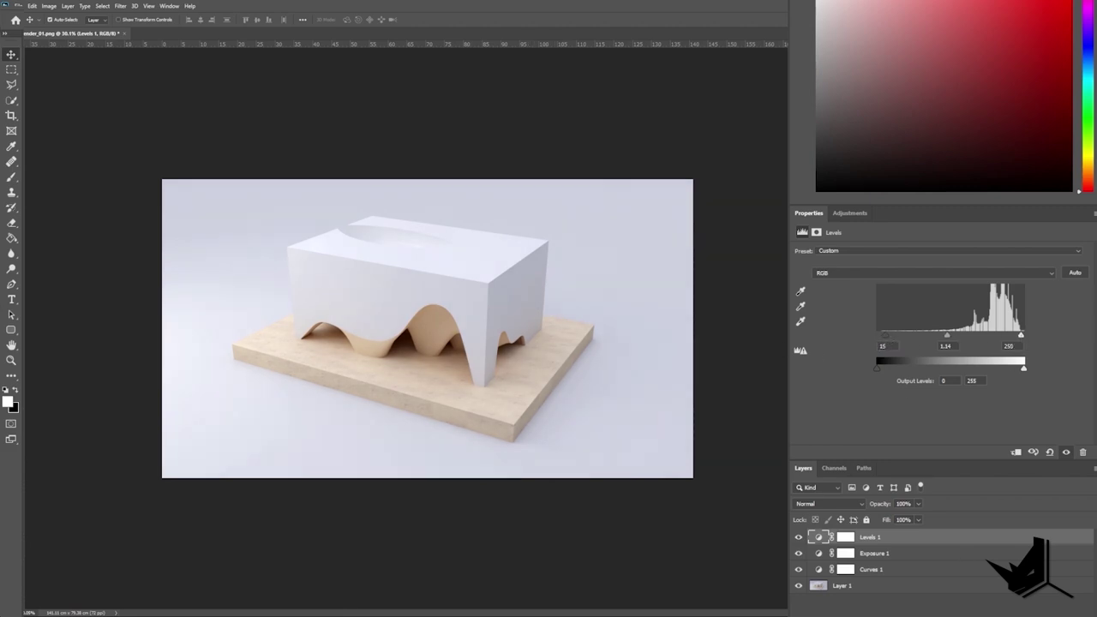
# Add a new layer above Levels 1 and stamp a merged copy of all visible layers onto it
pyautogui.click(885, 554)
pyautogui.click(886, 538)
pyautogui.hotkey('ctrl', 'shift', 'alt', 'n')
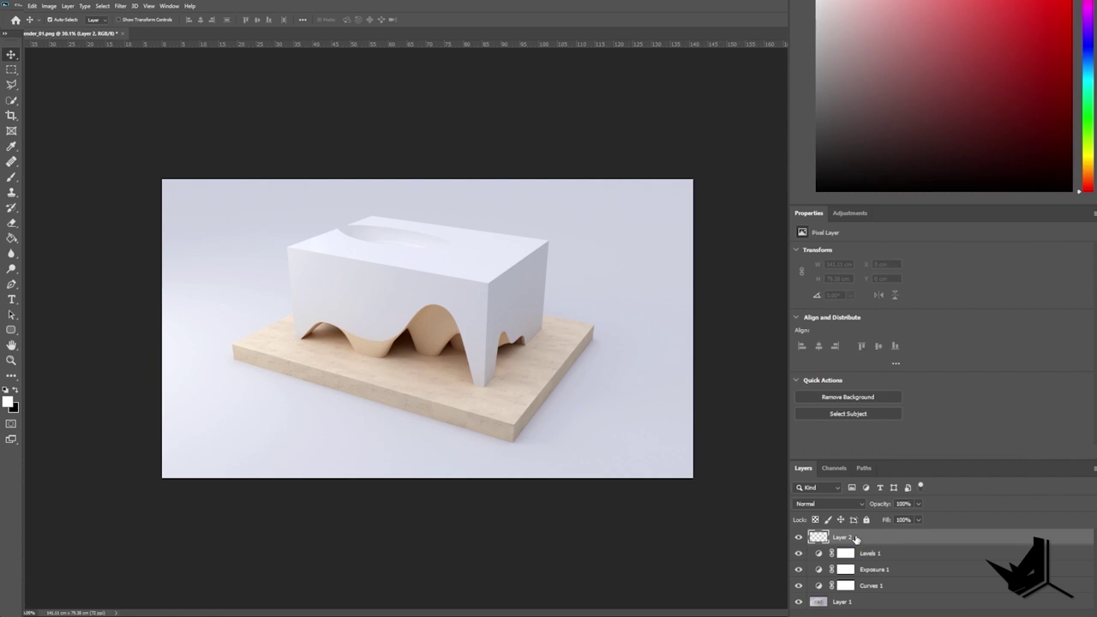
pyautogui.hotkey('ctrl', 'alt', 'shift', 'e')
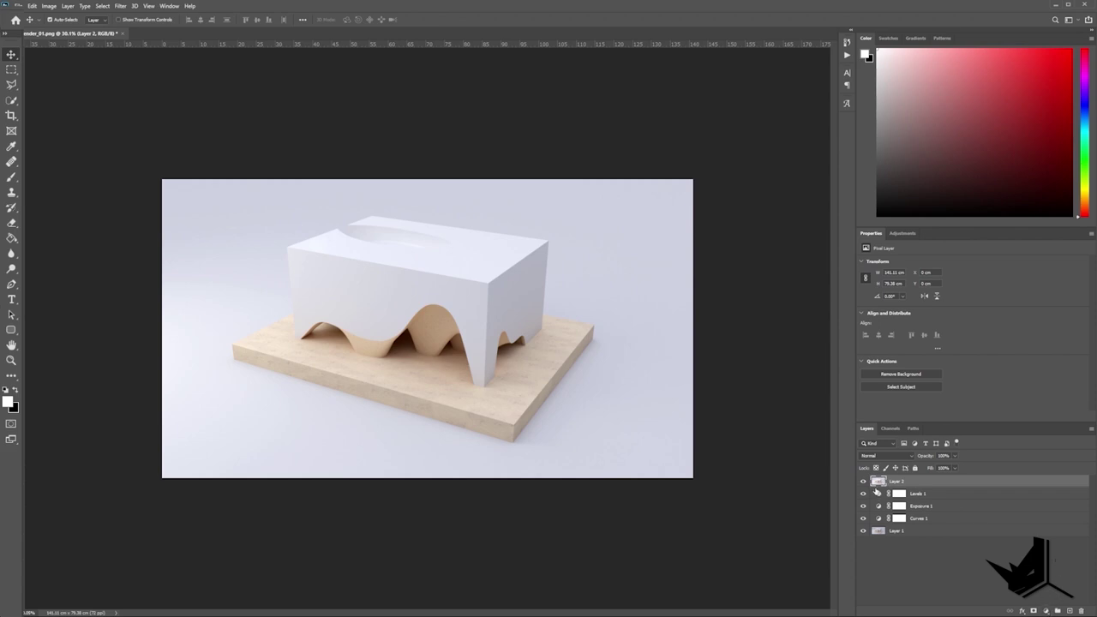
# Add a Hue/Saturation adjustment clipped to Layer 2 and colorize it a warm yellow with hue about 46 and saturation about 28
pyautogui.click(1046, 612)
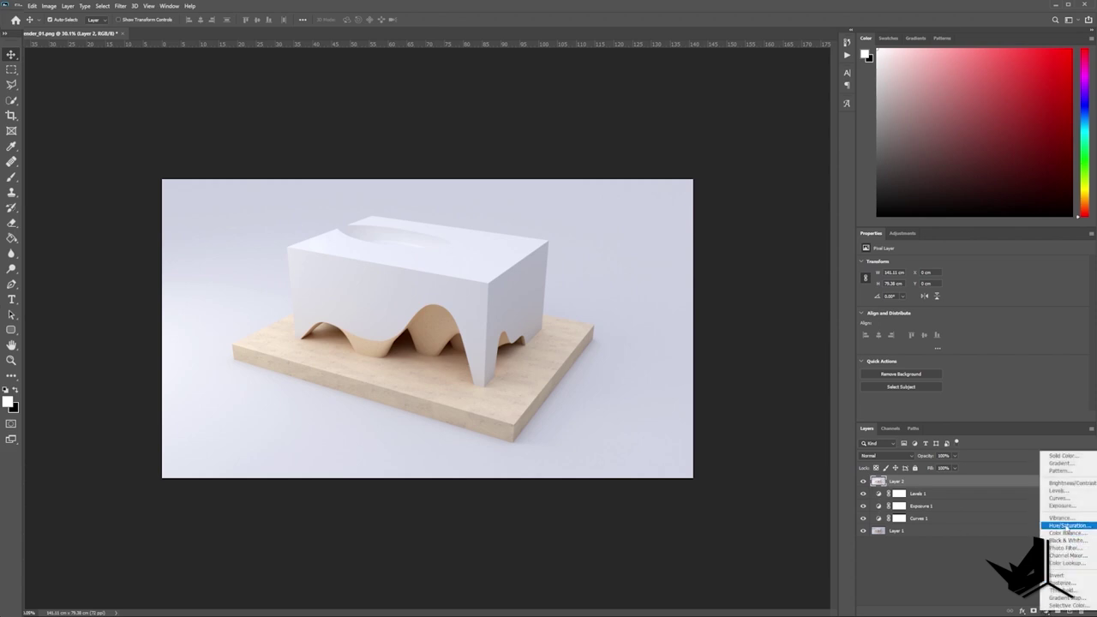
pyautogui.click(1067, 526)
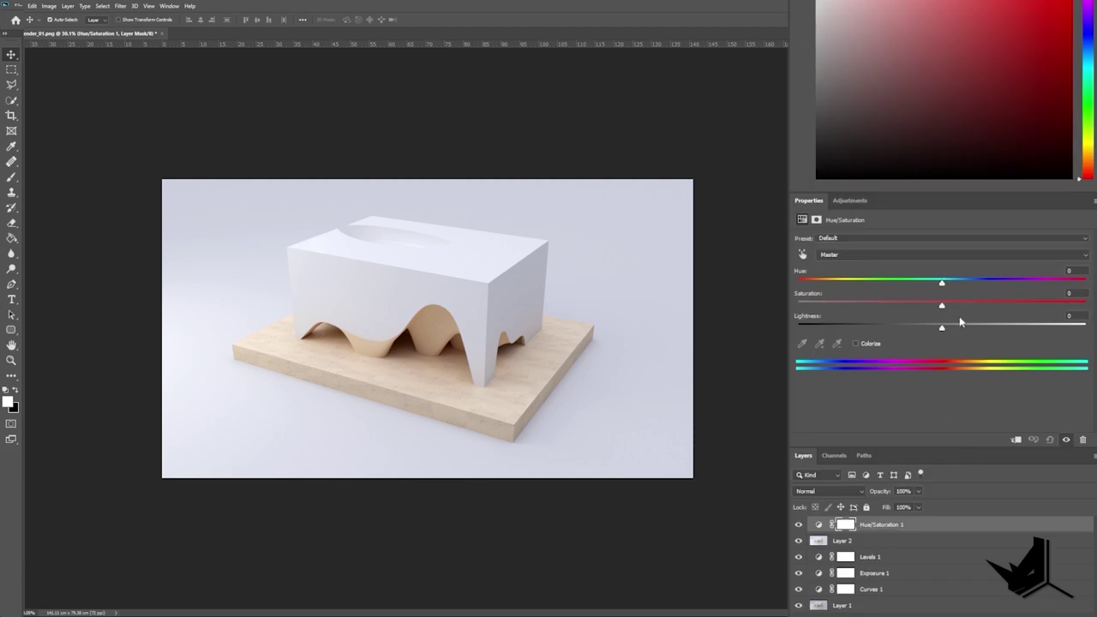
pyautogui.rightClick(922, 531)
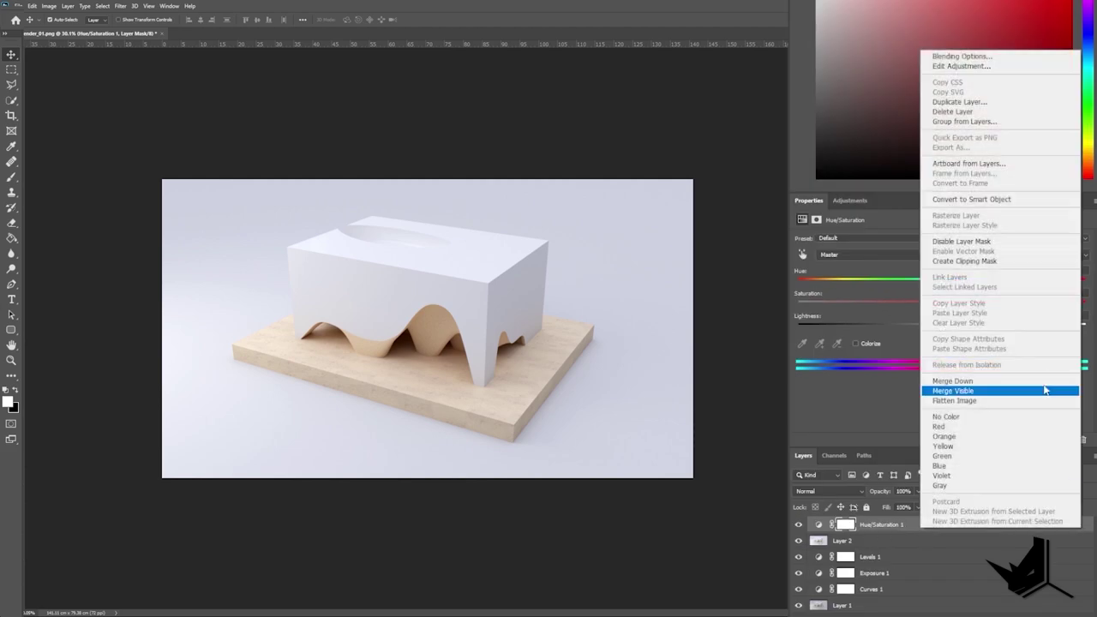
pyautogui.click(964, 263)
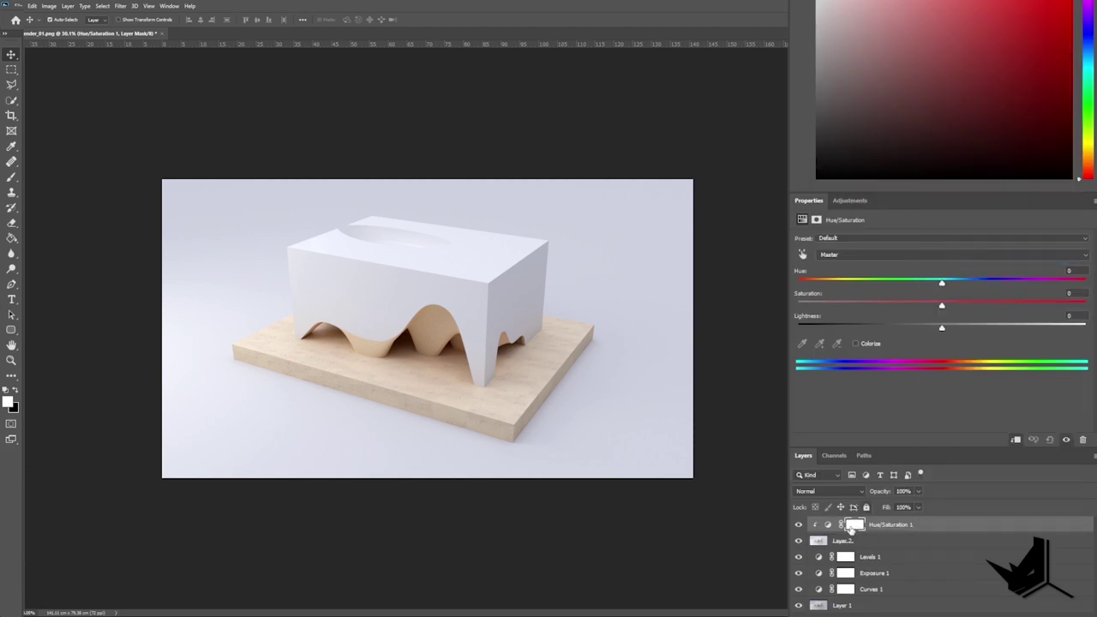
pyautogui.click(856, 343)
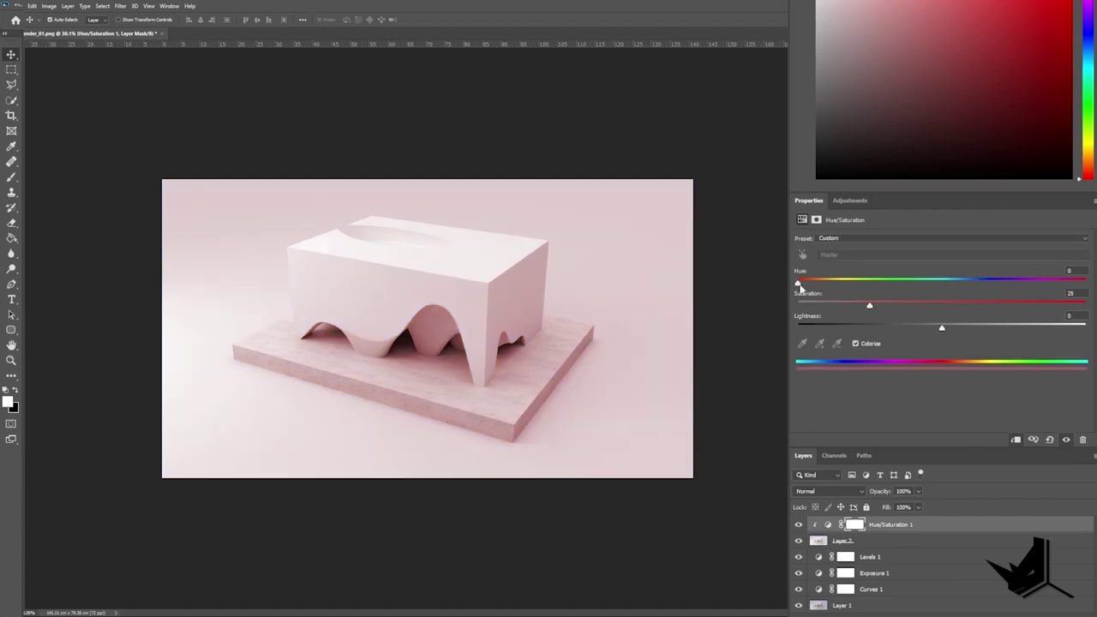
pyautogui.moveTo(799, 285); pyautogui.dragTo(836, 283)
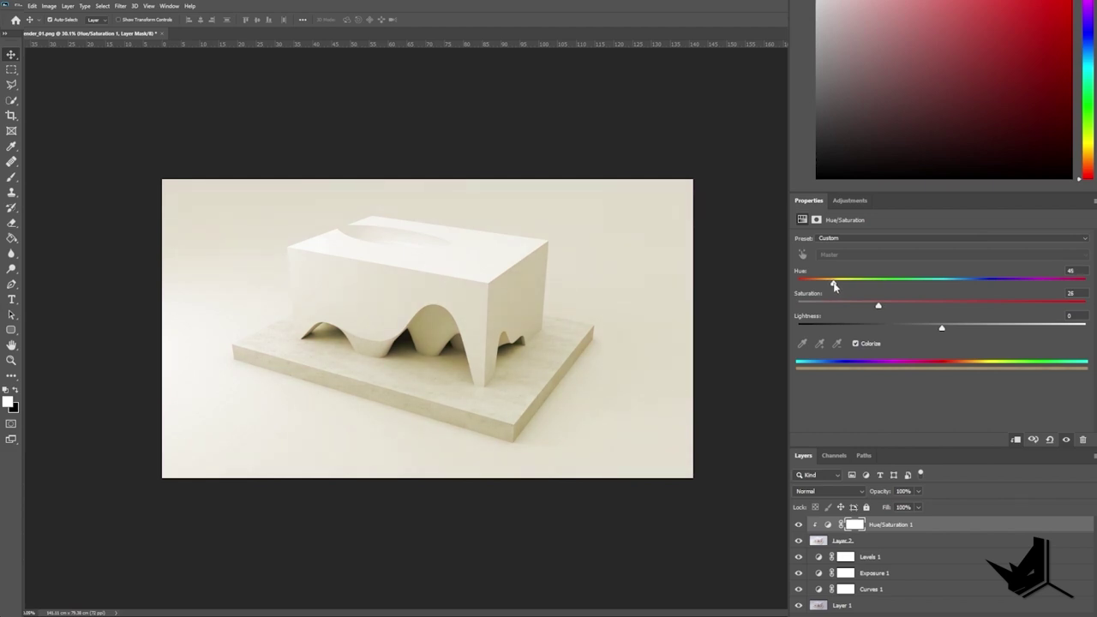
# Merge the Hue/Saturation 1 adjustment with Layer 2 into a single layer
pyautogui.click(861, 542)
pyautogui.keyDown('shift'); pyautogui.click(932, 525); pyautogui.keyUp('shift')
pyautogui.rightClick(933, 525)
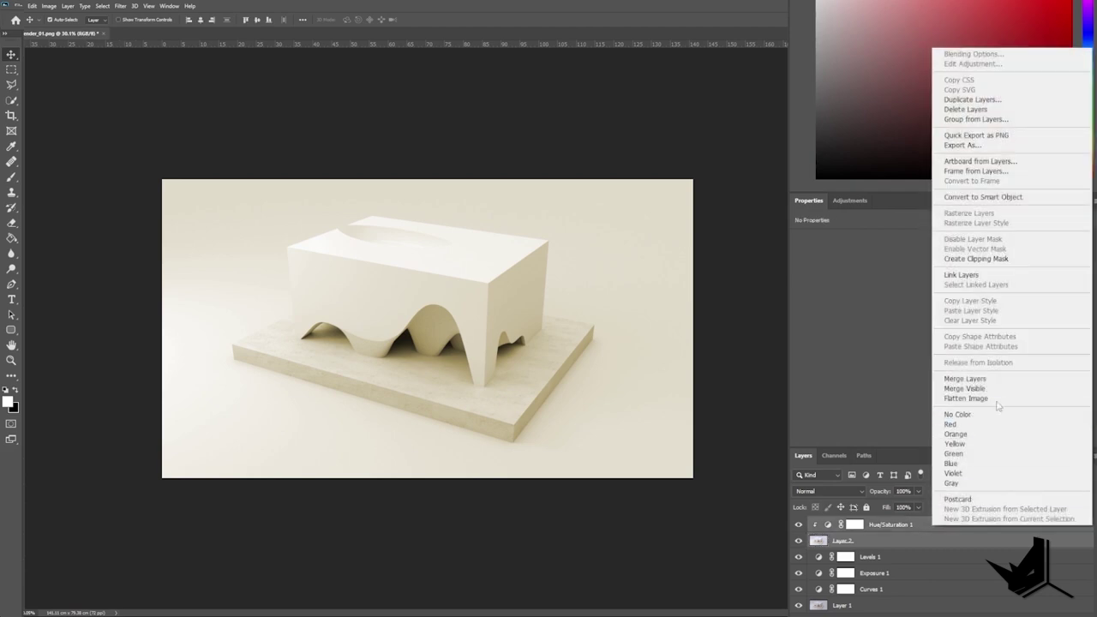
pyautogui.click(982, 380)
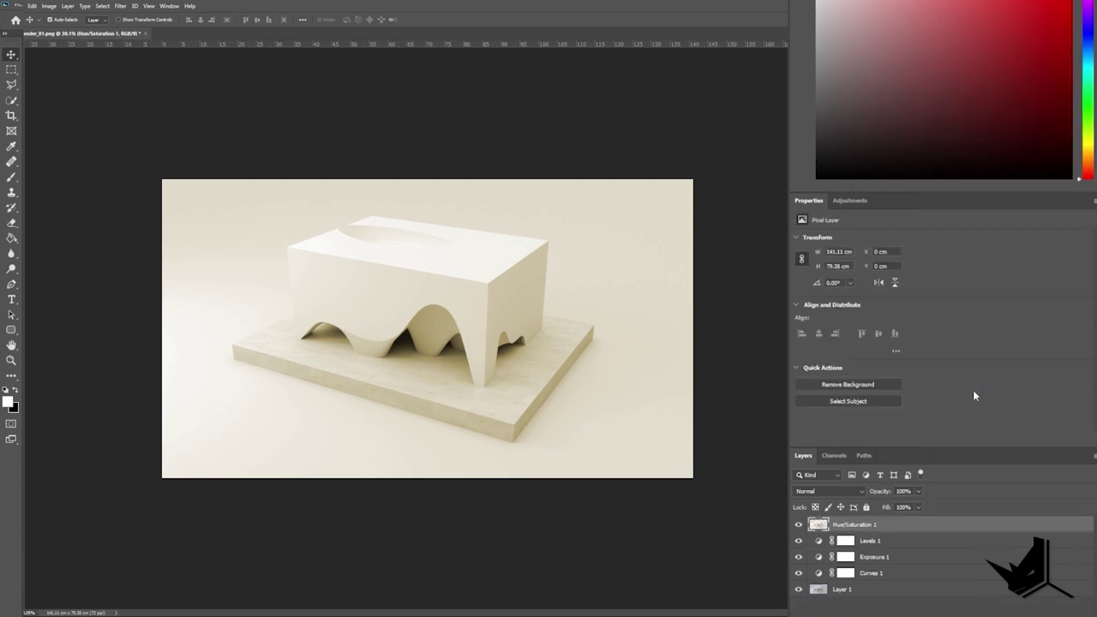
# Set the merged Hue/Saturation 1 layer's blend mode to Soft Light and its opacity to 55%
pyautogui.click(865, 495)
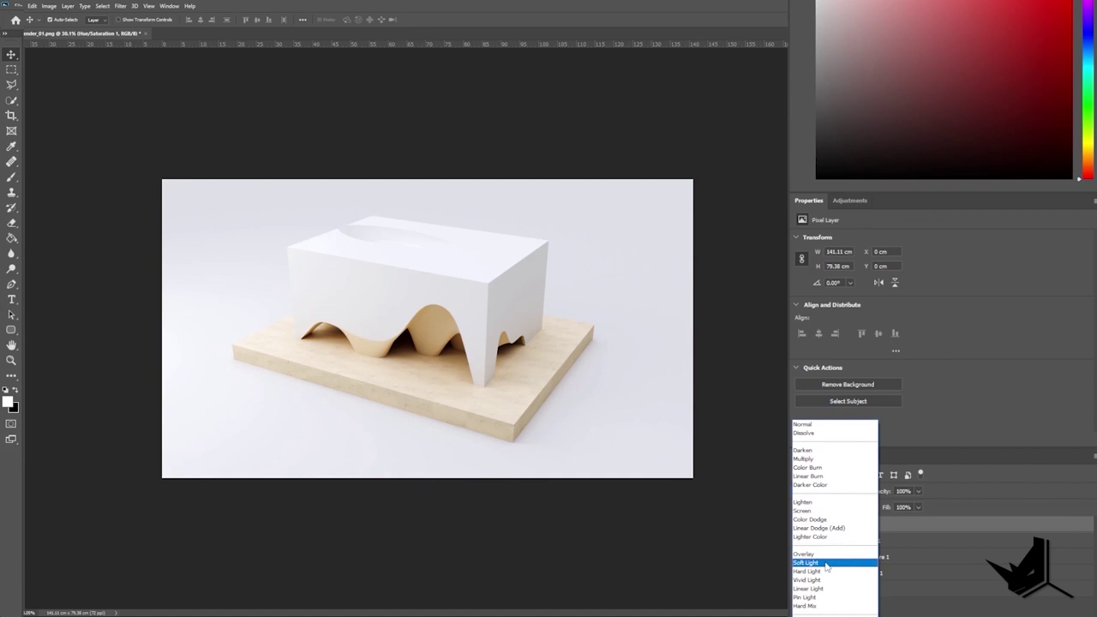
pyautogui.click(826, 564)
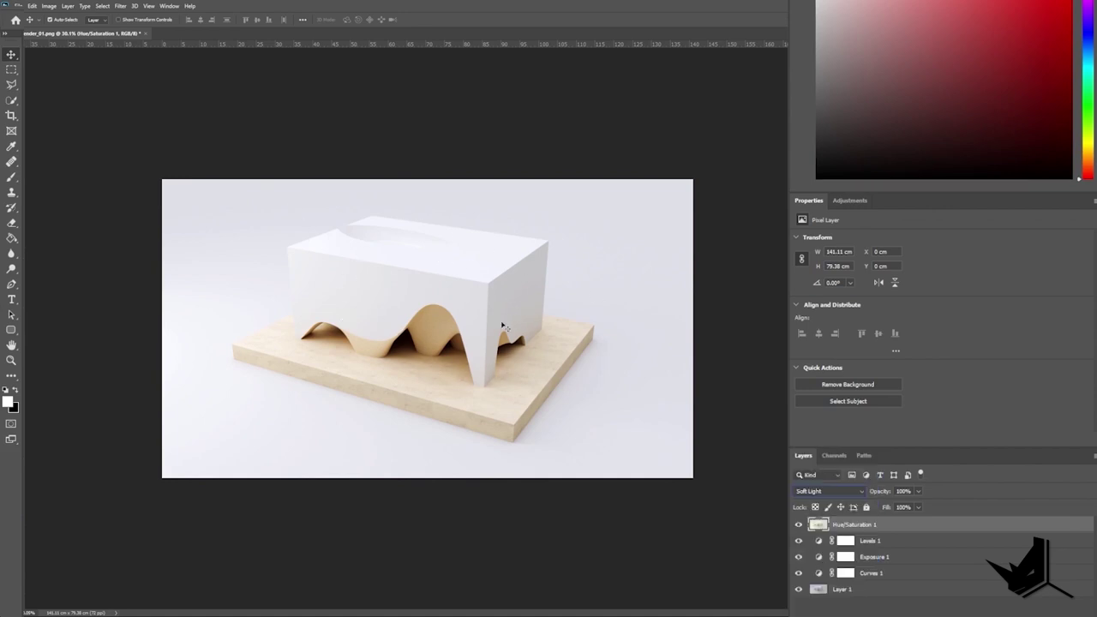
pyautogui.click(918, 492)
pyautogui.moveTo(902, 508); pyautogui.dragTo(896, 508)
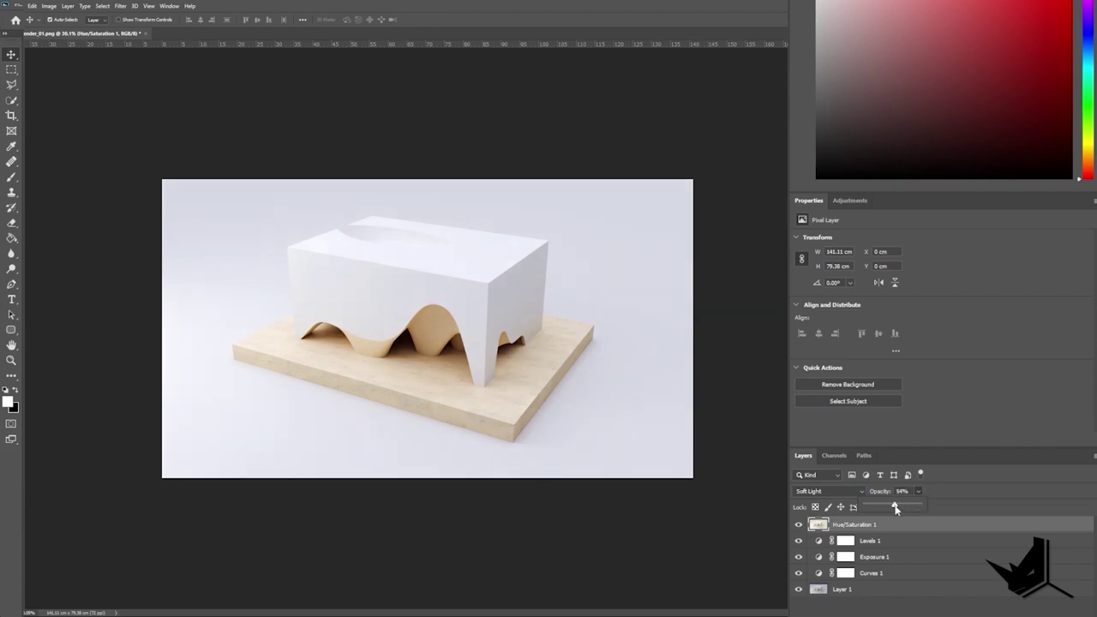
# Add a layer mask to the Hue/Saturation 1 layer and fill it with black using the Paint Bucket
pyautogui.click(908, 583)
pyautogui.keyDown('ctrl'); pyautogui.click(870, 523); pyautogui.keyUp('ctrl')
pyautogui.click(869, 524)
pyautogui.click(914, 615)
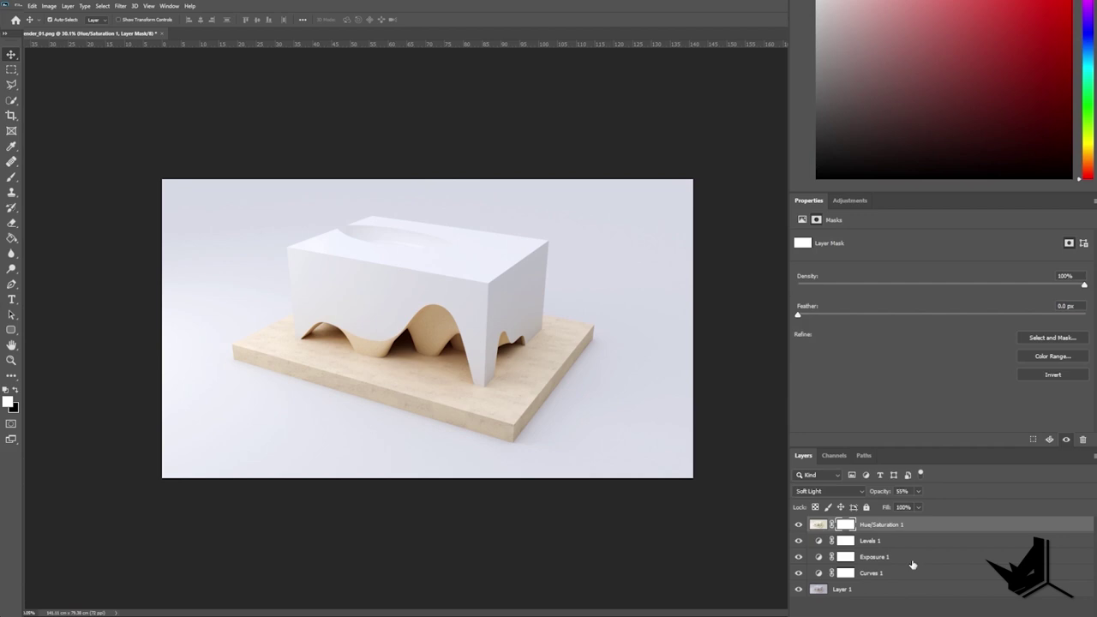
pyautogui.press('g')
pyautogui.press('x')
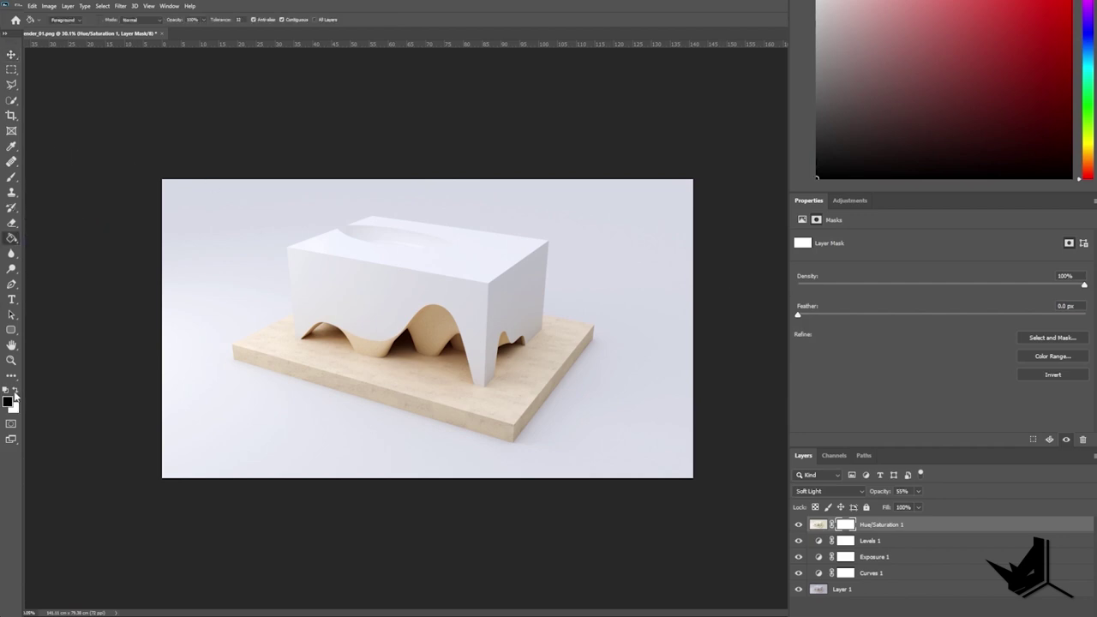
pyautogui.click(584, 314)
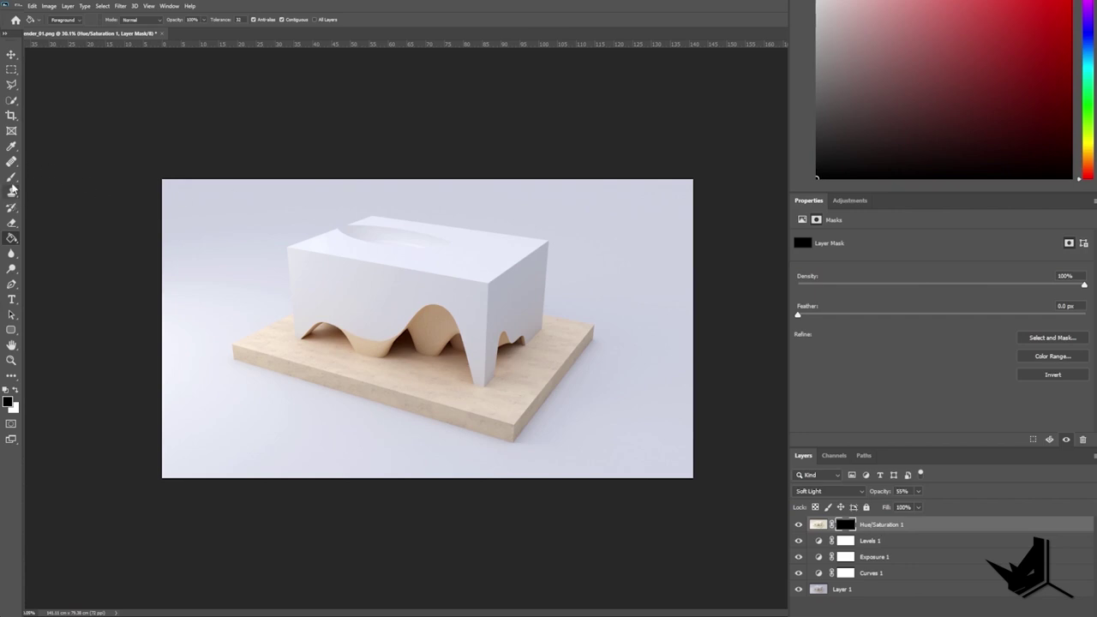
# Paint the Hue/Saturation 1 mask with a large soft white brush at 40% opacity over the image's left and lower areas, and compare the effect
pyautogui.click(11, 177)
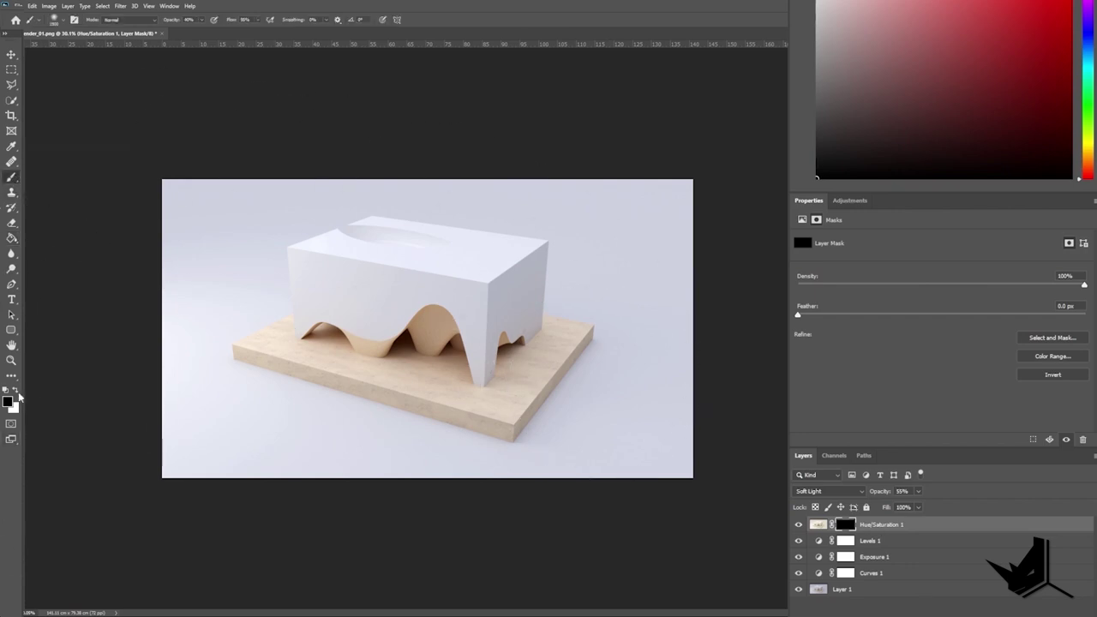
pyautogui.click(15, 391)
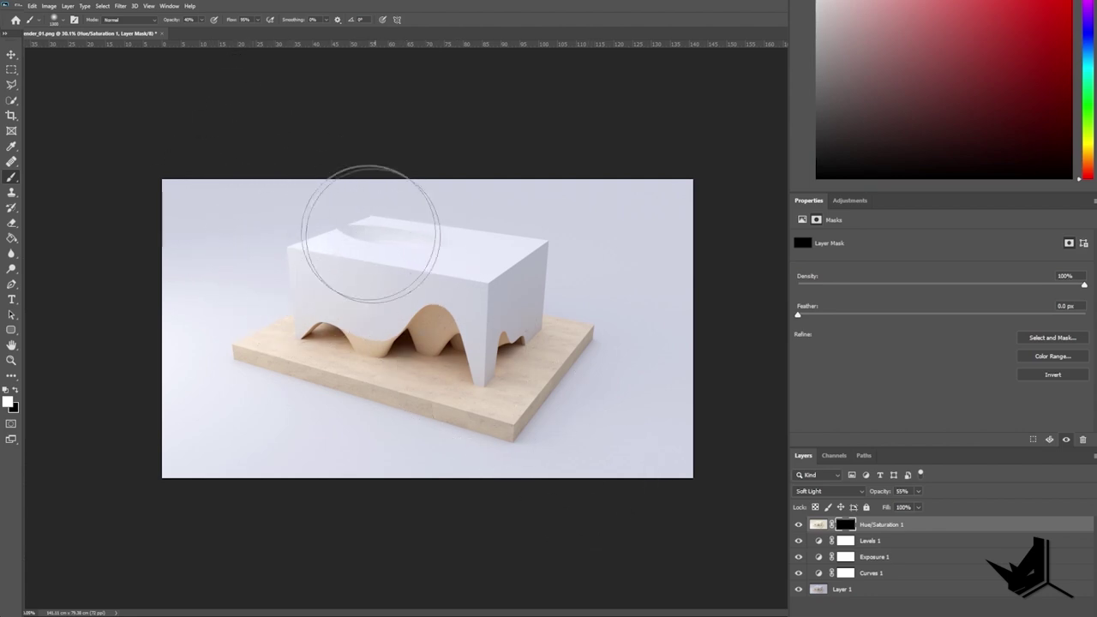
pyautogui.moveTo(588, 549)
pyautogui.mouseDown()
pyautogui.moveTo(378, 382)
pyautogui.moveTo(189, 287)
pyautogui.mouseUp()
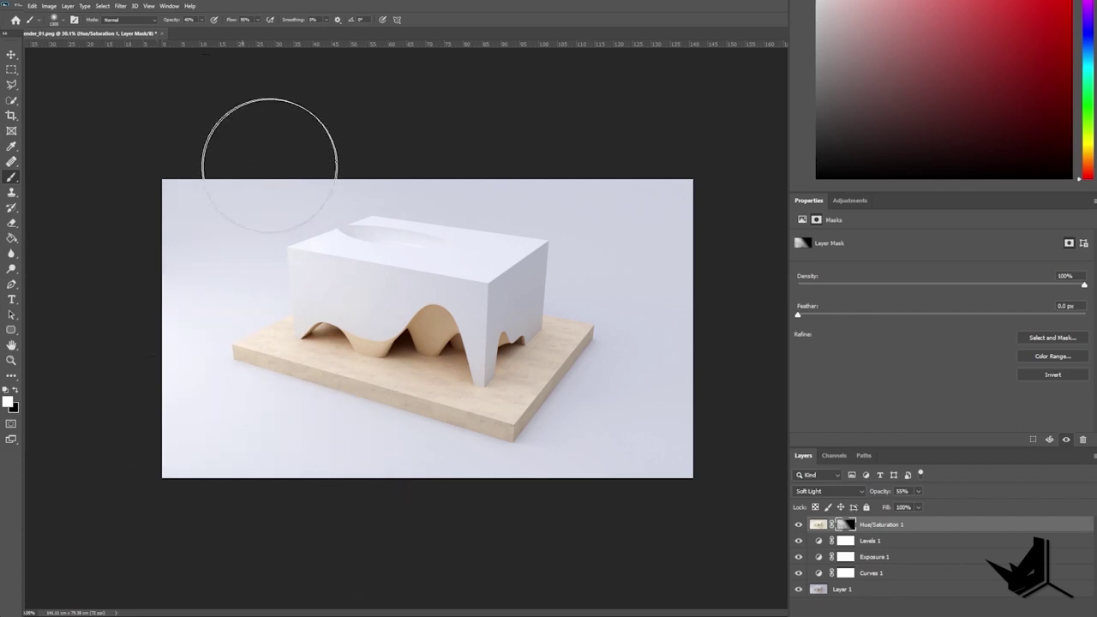
pyautogui.moveTo(202, 188)
pyautogui.mouseDown()
pyautogui.moveTo(254, 221)
pyautogui.moveTo(395, 356)
pyautogui.moveTo(245, 312)
pyautogui.moveTo(376, 445)
pyautogui.mouseUp()
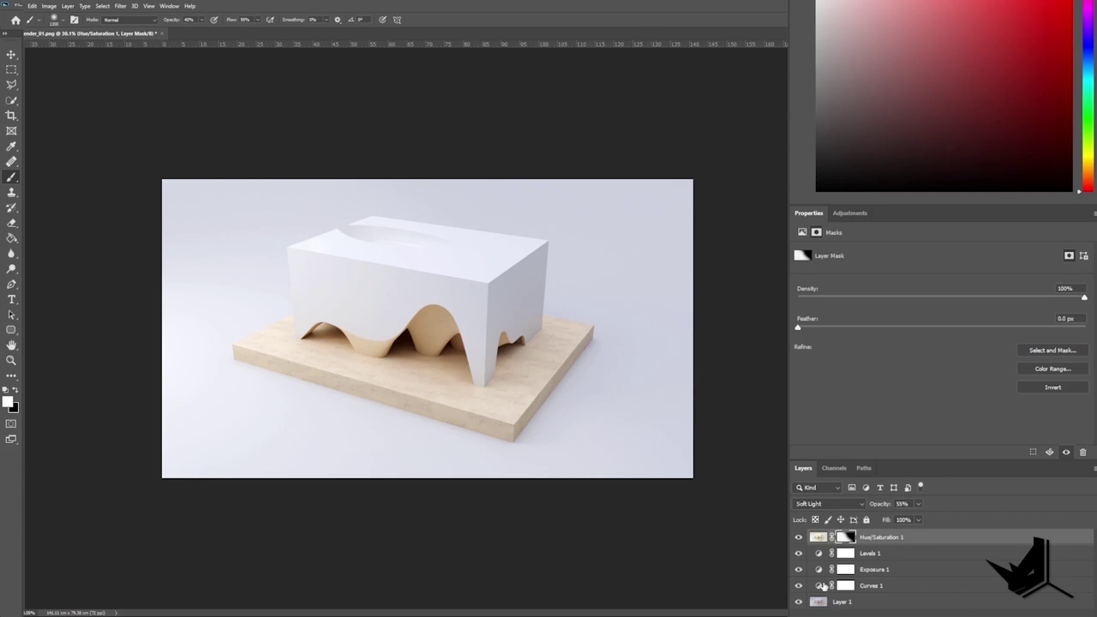
pyautogui.click(823, 614)
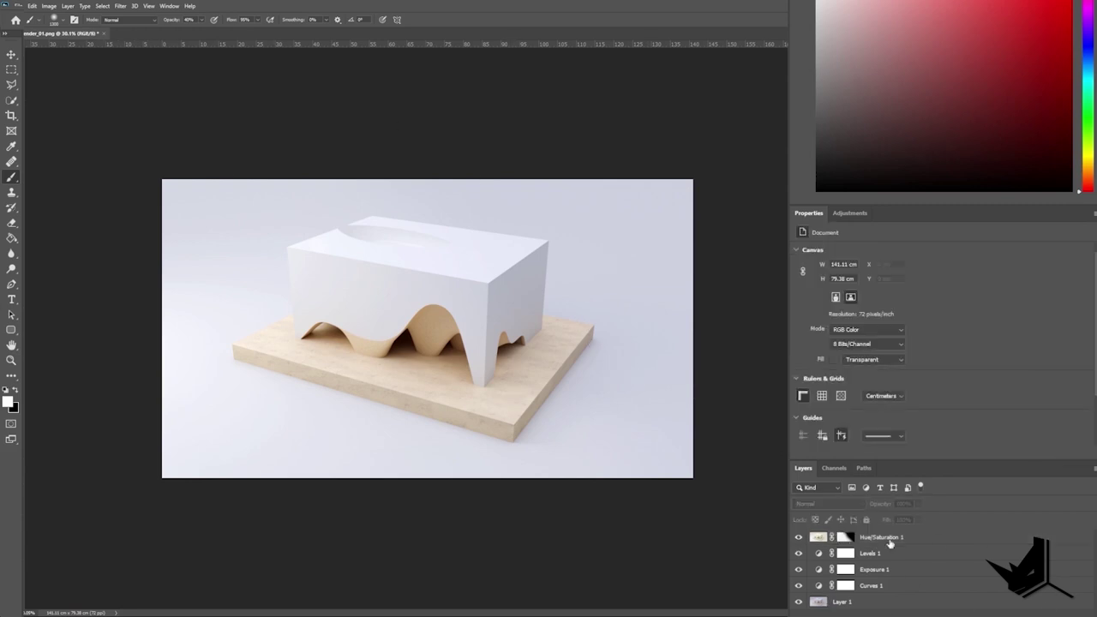
pyautogui.moveTo(798, 538)
pyautogui.mouseDown()
pyautogui.moveTo(800, 589)
pyautogui.moveTo(798, 539)
pyautogui.mouseUp()
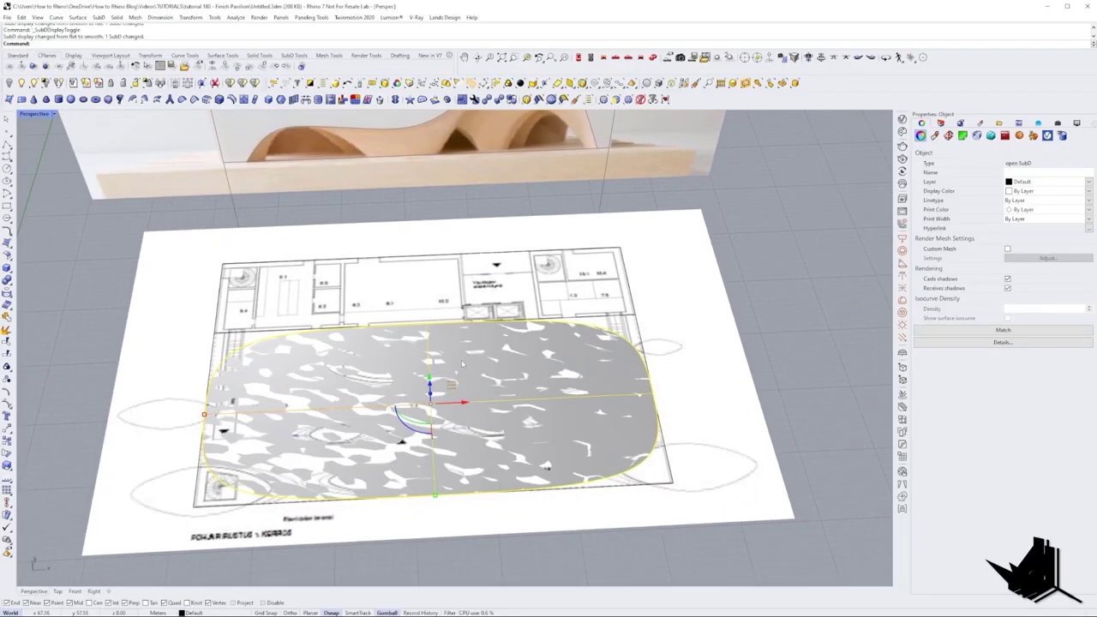
pyautogui.press('Tab')
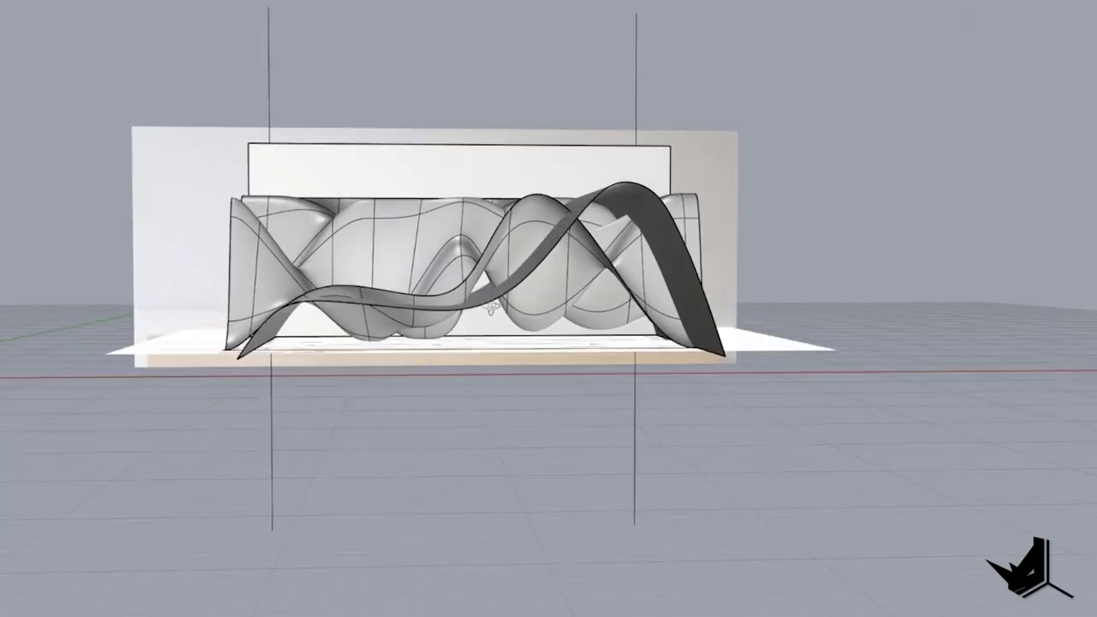